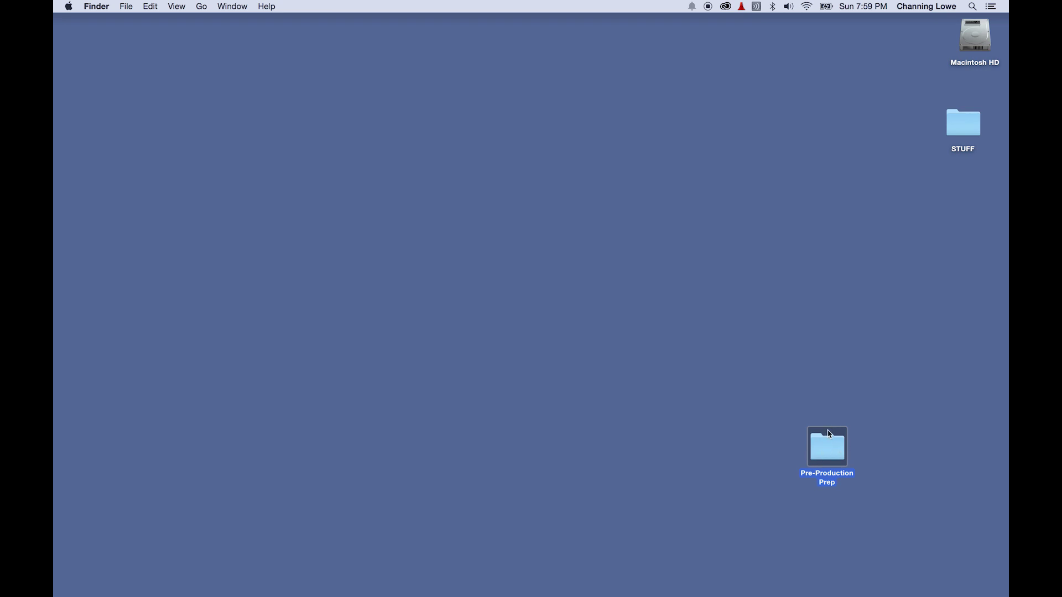
Move and enlarge the Pre-Production Prep window, widen its name column, and open the Assistant Director .pptx
key(super+o)
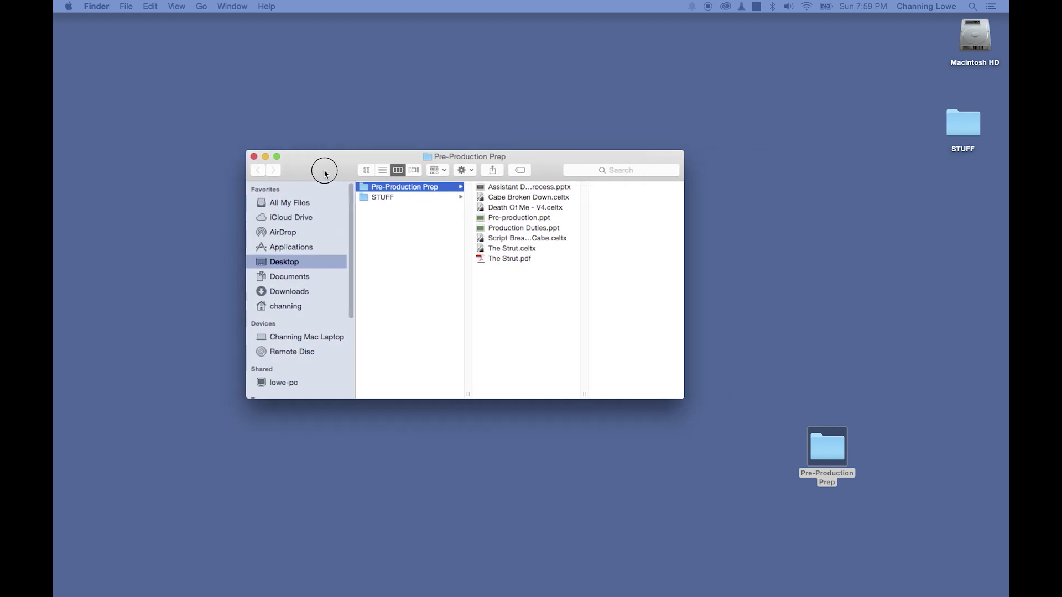
drag(336, 173, 322, 176)
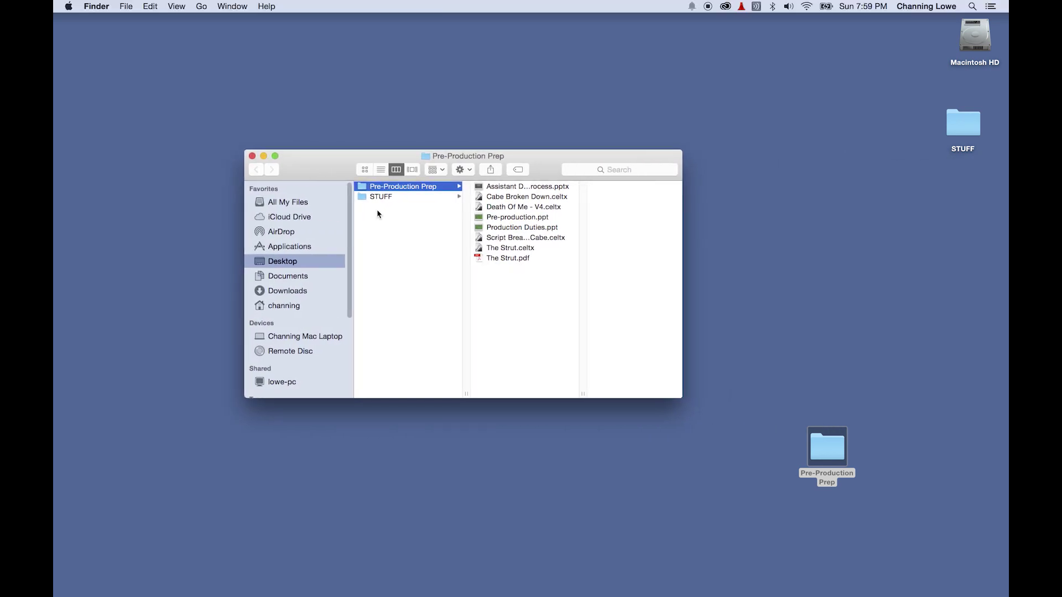
drag(343, 160, 262, 144)
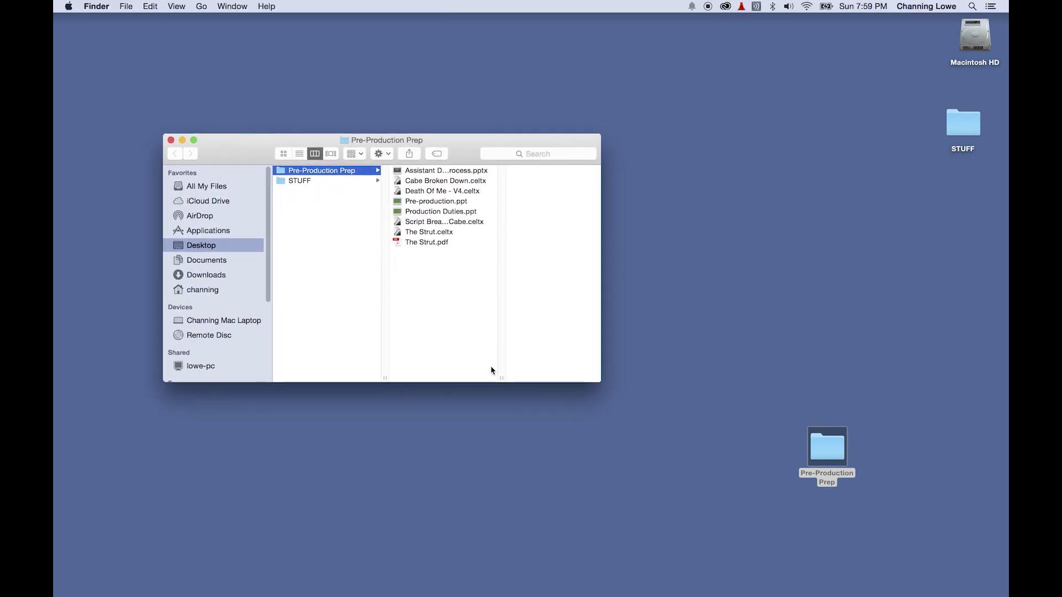
drag(588, 381, 706, 426)
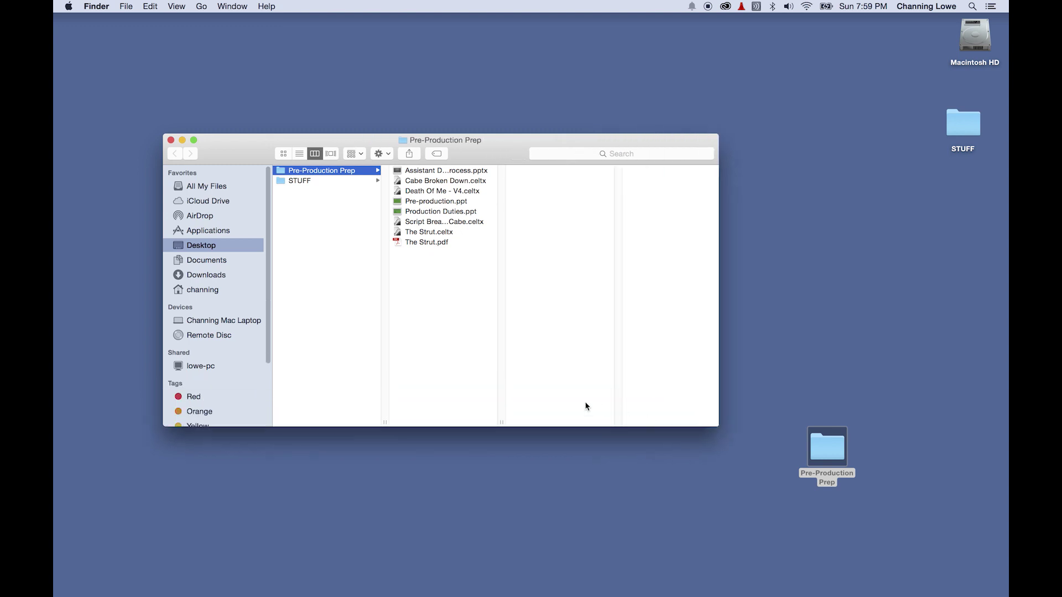
double_click(502, 420)
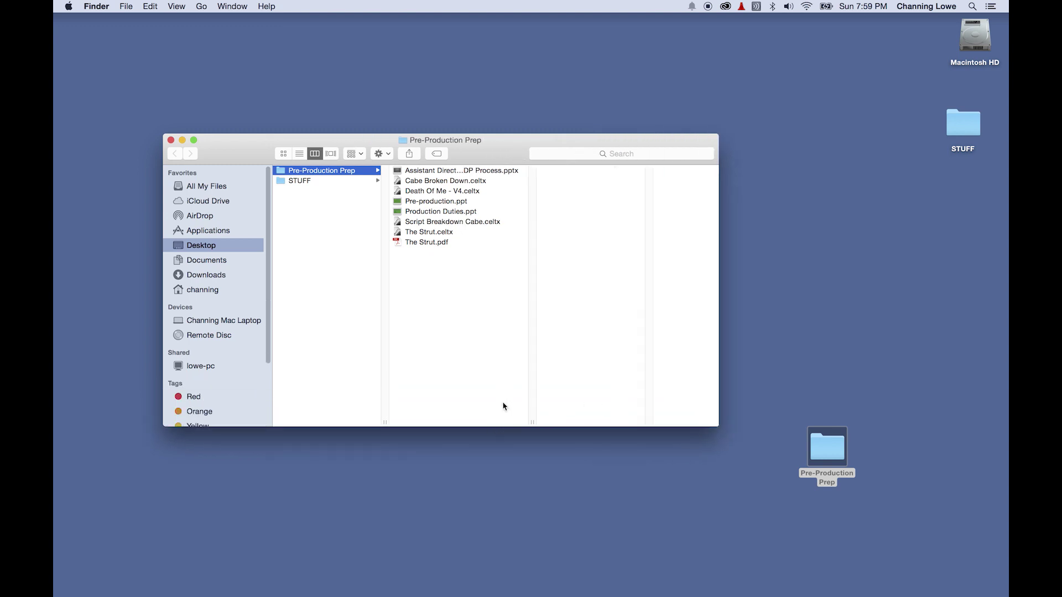
double_click(441, 173)
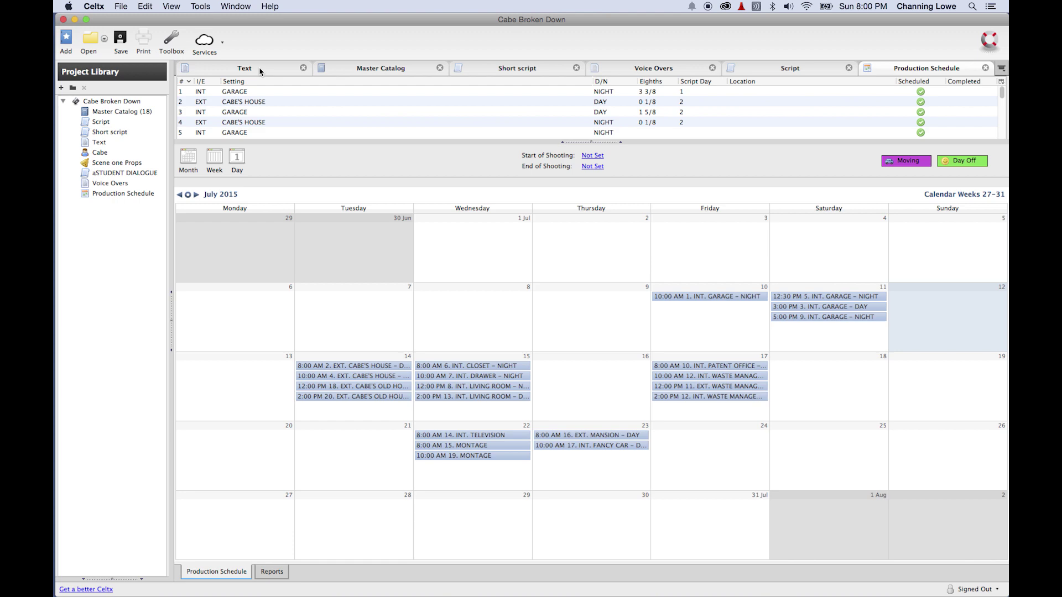
Browse the Text, Master Catalog, Script and Short script documents, then quit back to Finder
click(258, 68)
click(366, 69)
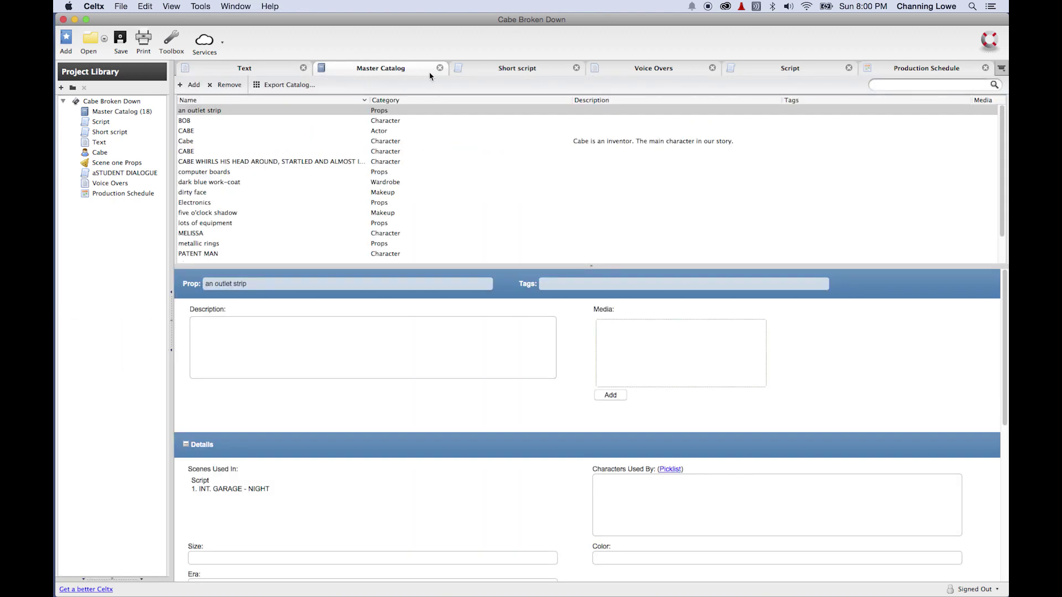
click(513, 71)
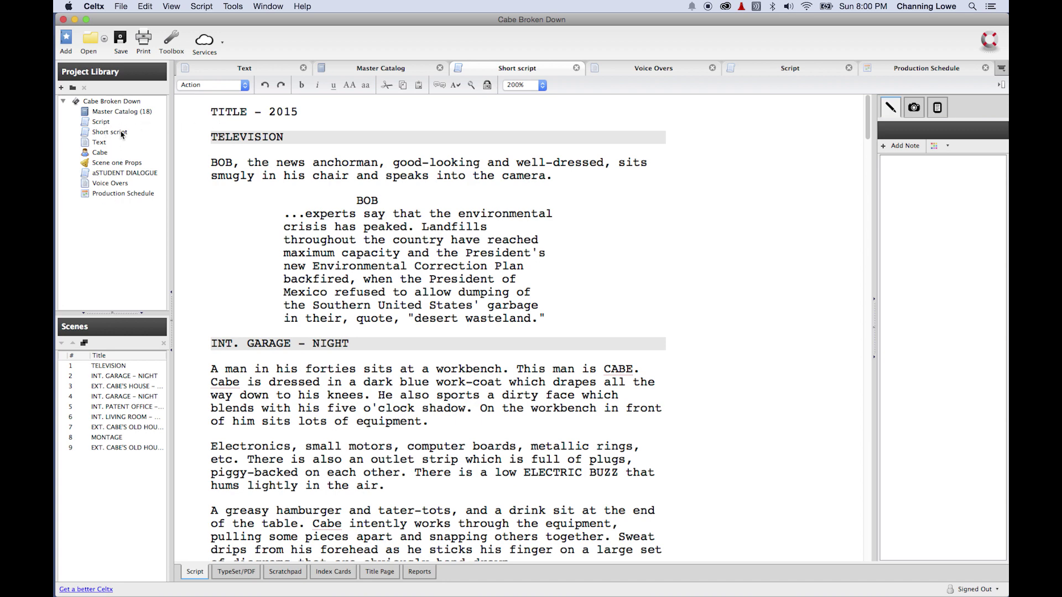
click(101, 123)
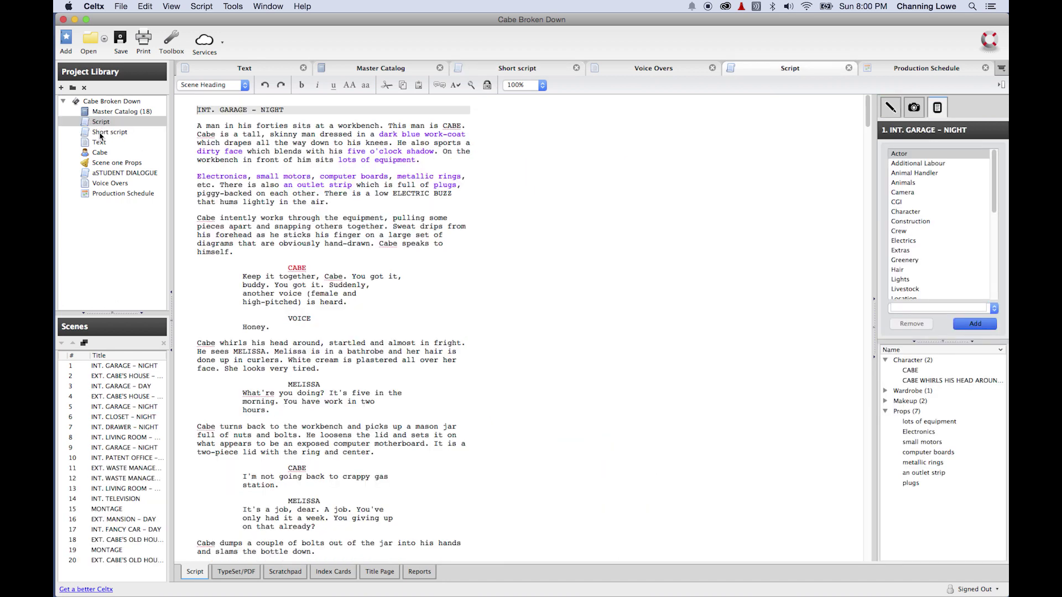
click(100, 134)
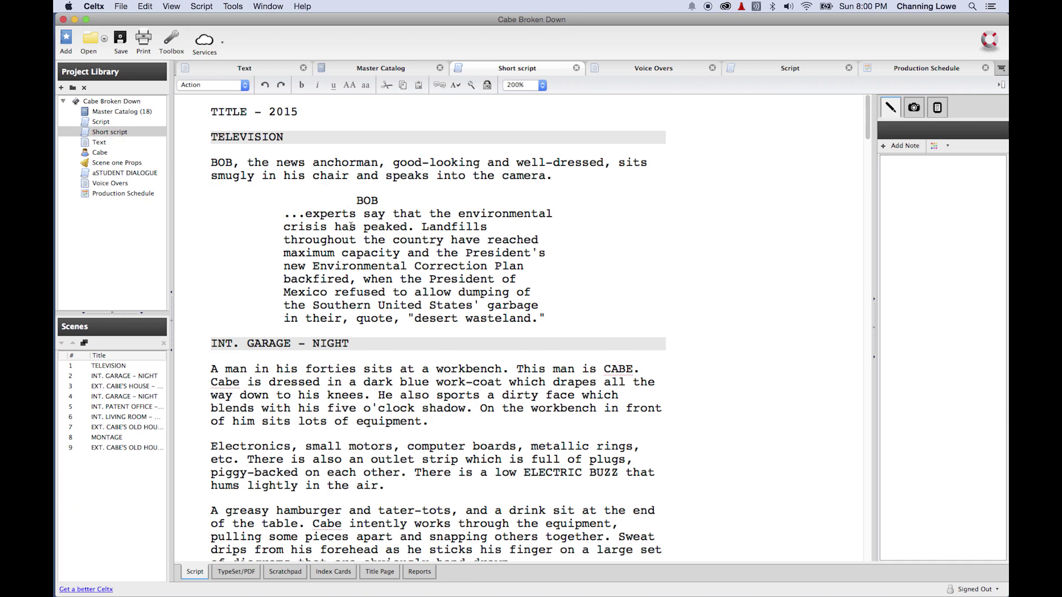
key(super+q)
click(445, 254)
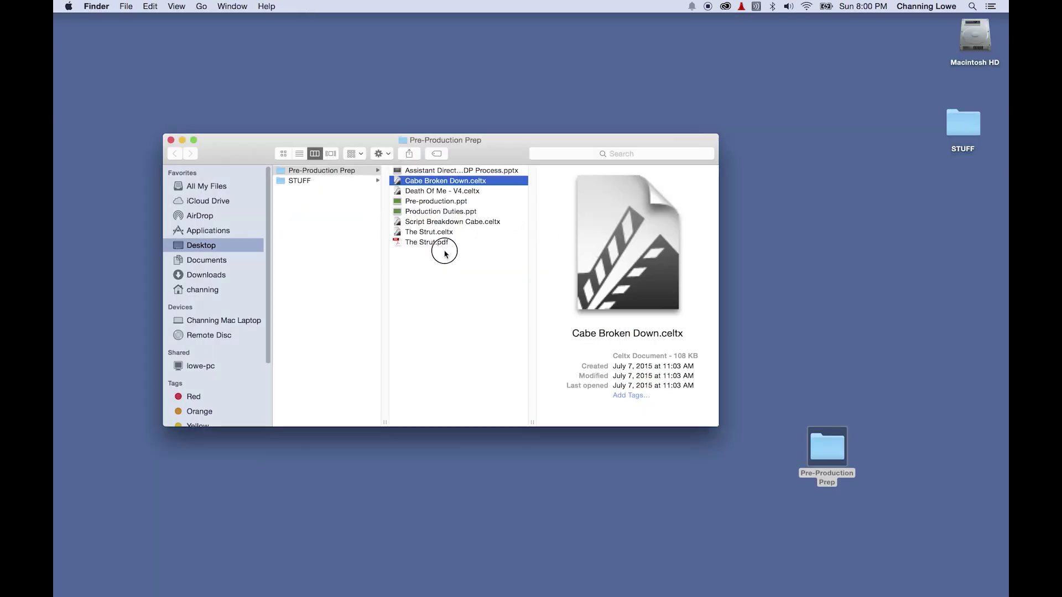
Open Script Breakdown Cabe.celtx and drag the left panel wider
double_click(437, 221)
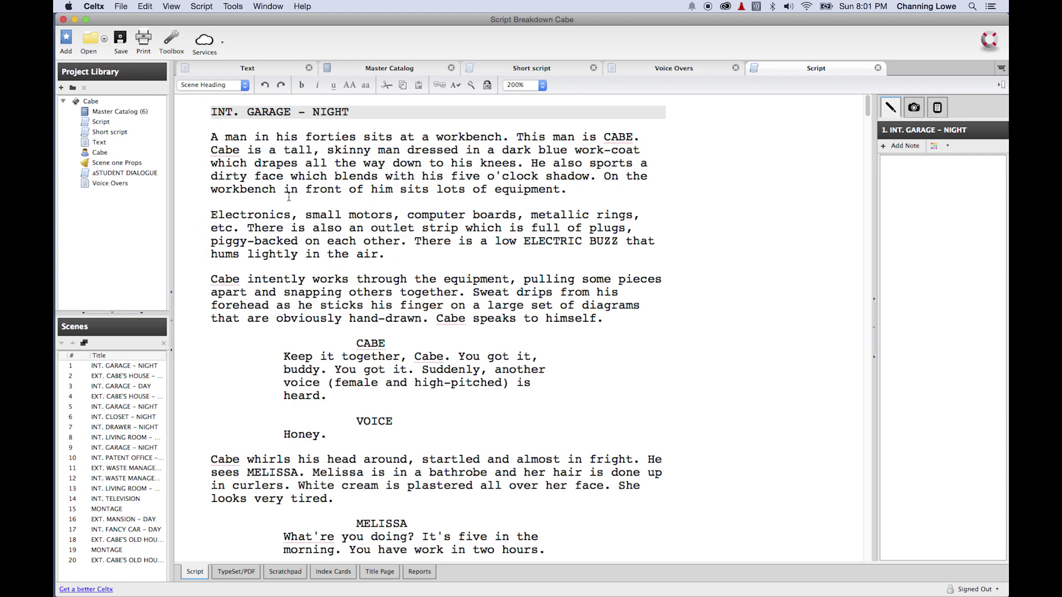
scroll(209, 267, down, 1)
drag(172, 368, 235, 362)
Step through scenes 2 to 8 in the Scenes list, ending at INT. LIVING ROOM - NIGHT
click(111, 376)
click(94, 397)
click(92, 408)
click(93, 418)
click(94, 428)
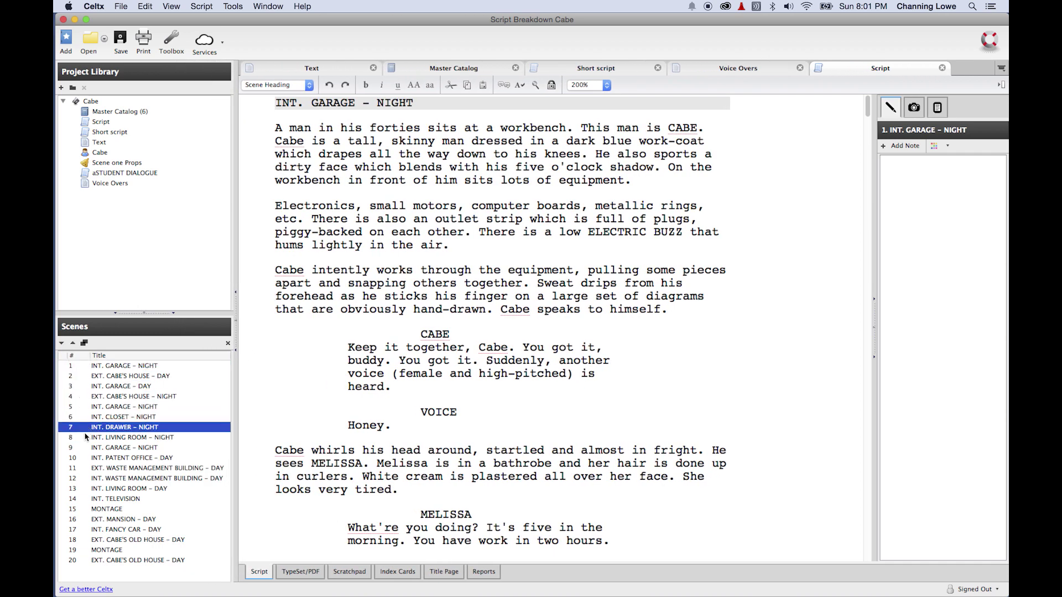
click(94, 438)
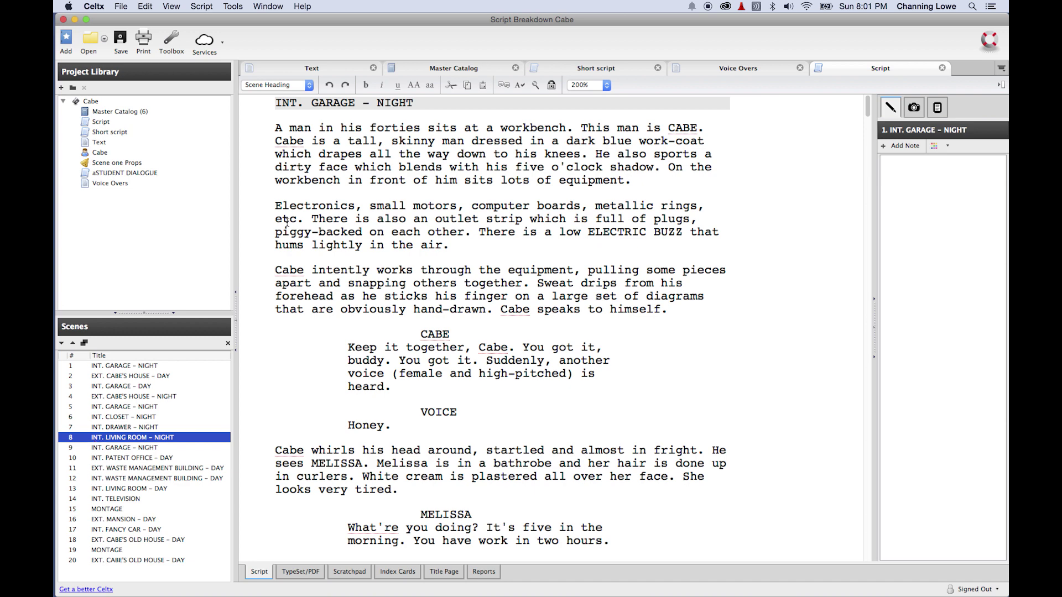
click(202, 7)
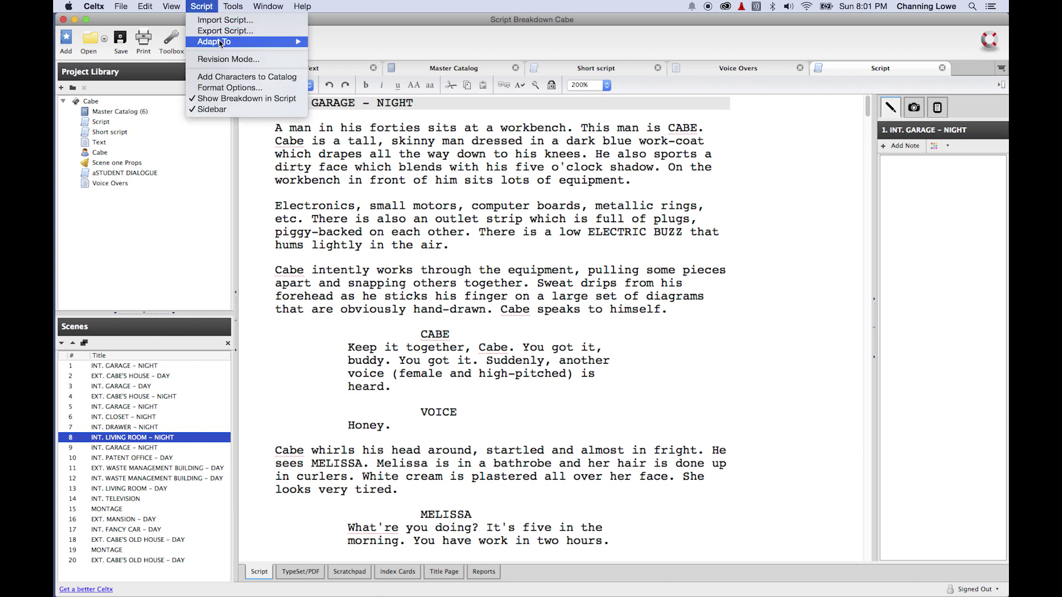
In Format Options, set Show scene numbers to Both and confirm
click(227, 88)
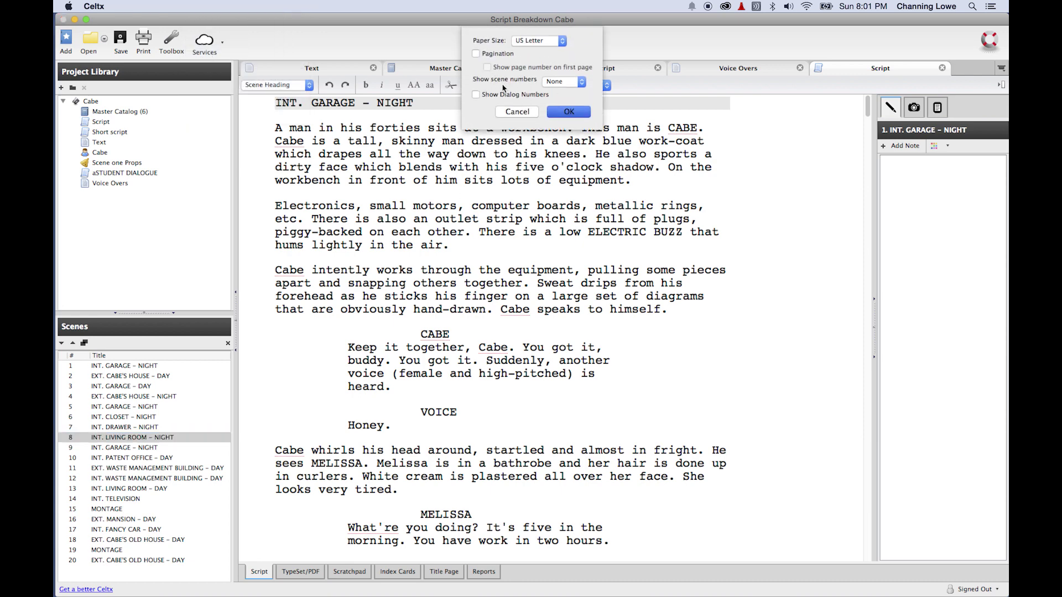
click(562, 84)
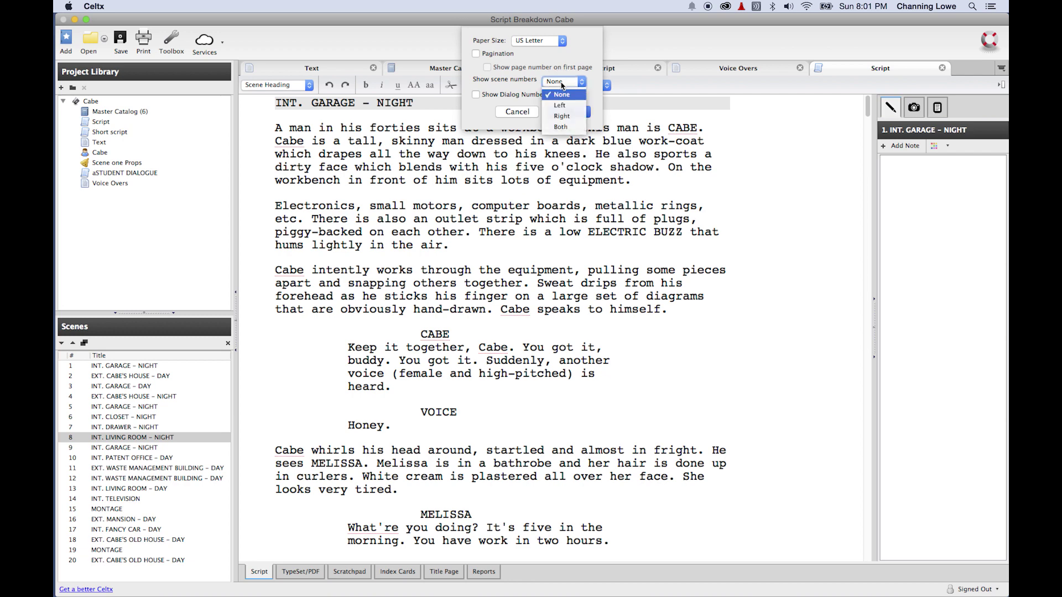
click(562, 127)
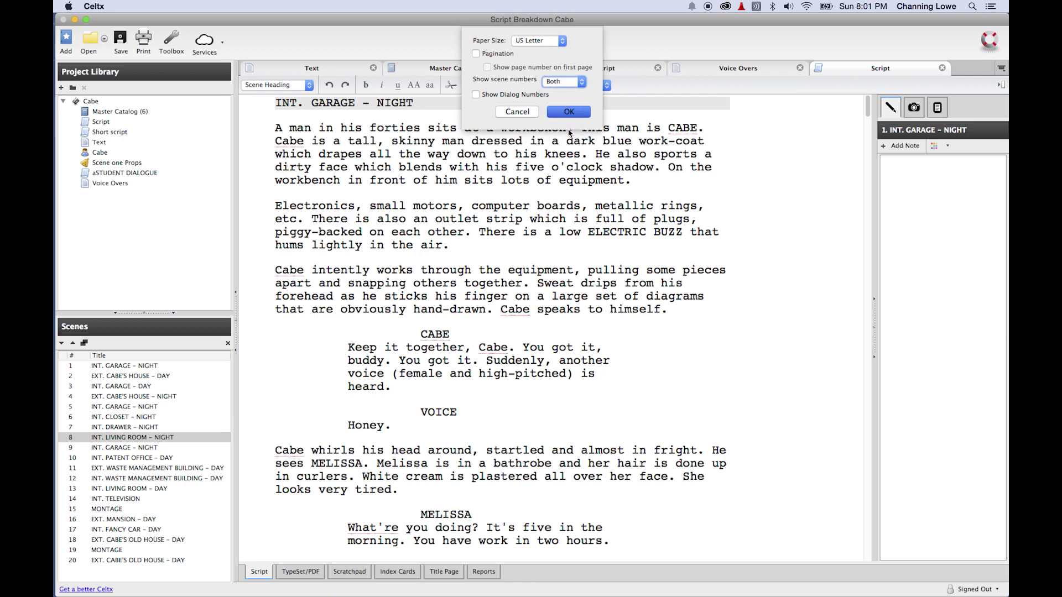
click(572, 112)
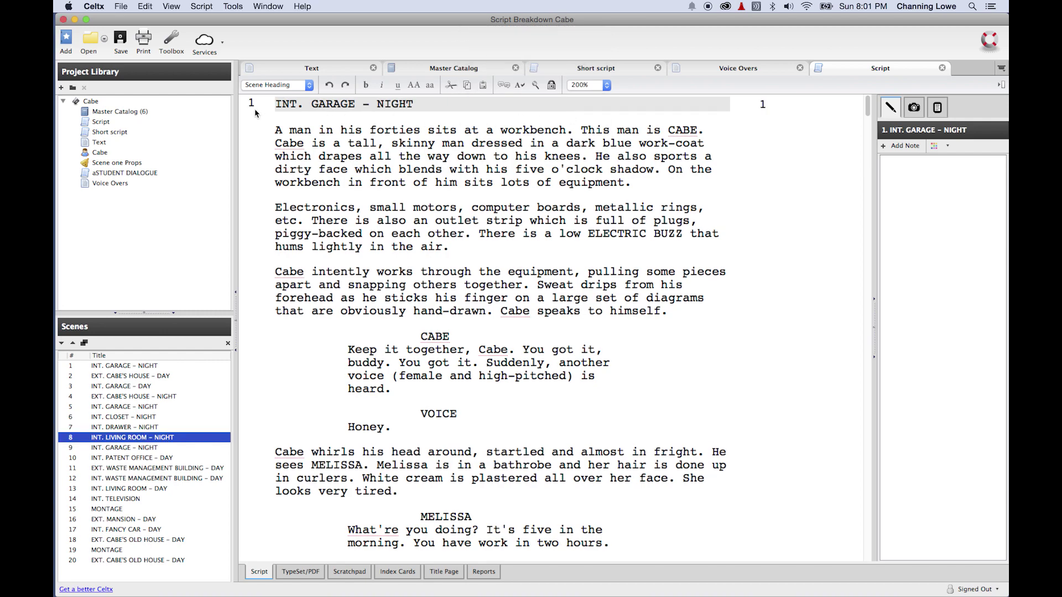
Scroll down through the screenplay to scene 18, EXT. CABE'S OLD HOUSE - DAY
scroll(456, 124, down, 10)
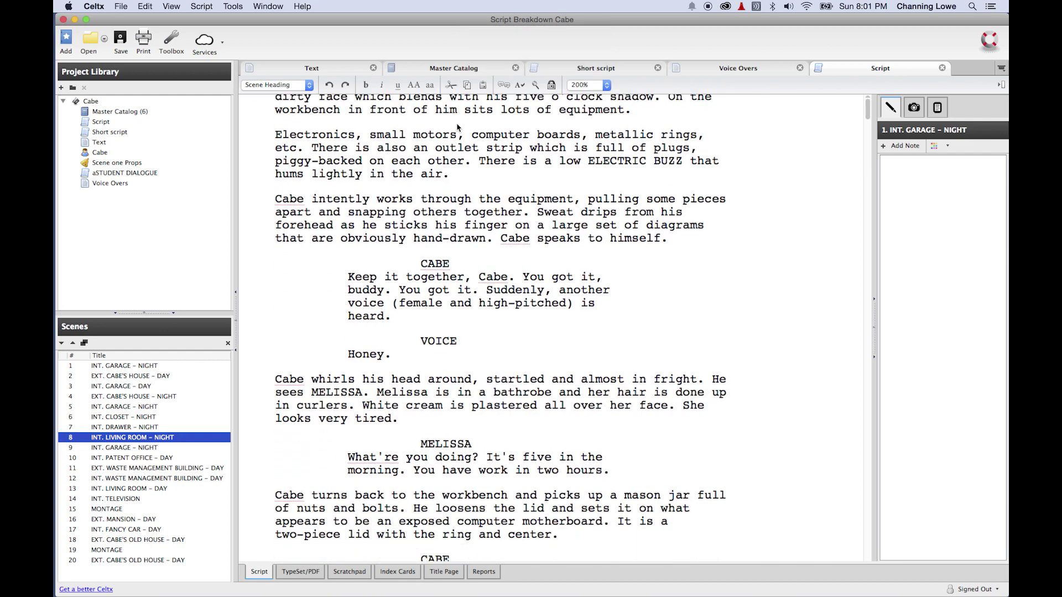
scroll(456, 124, down, 15)
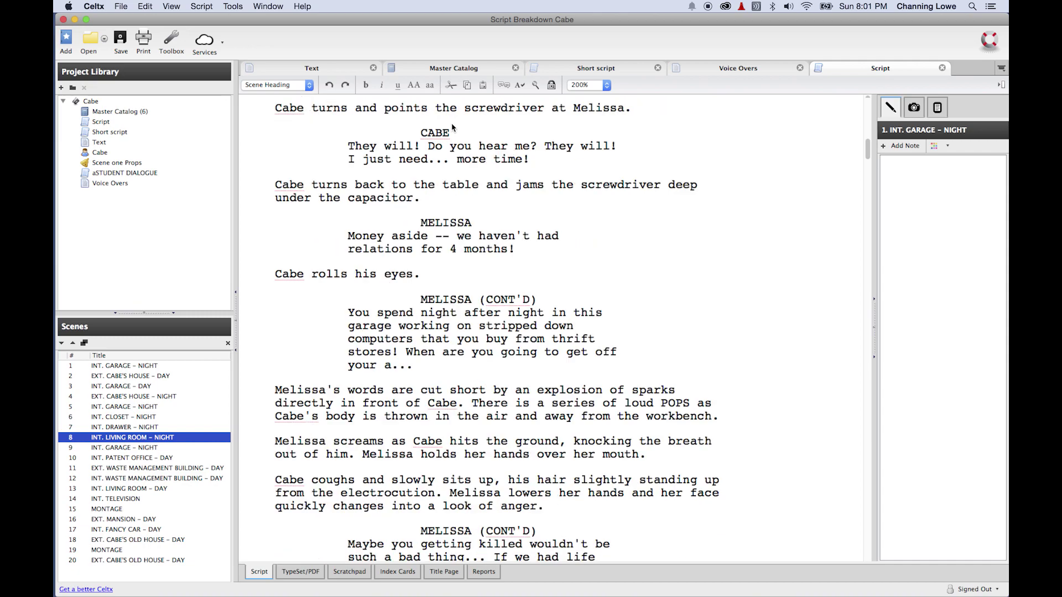
scroll(451, 125, down, 12)
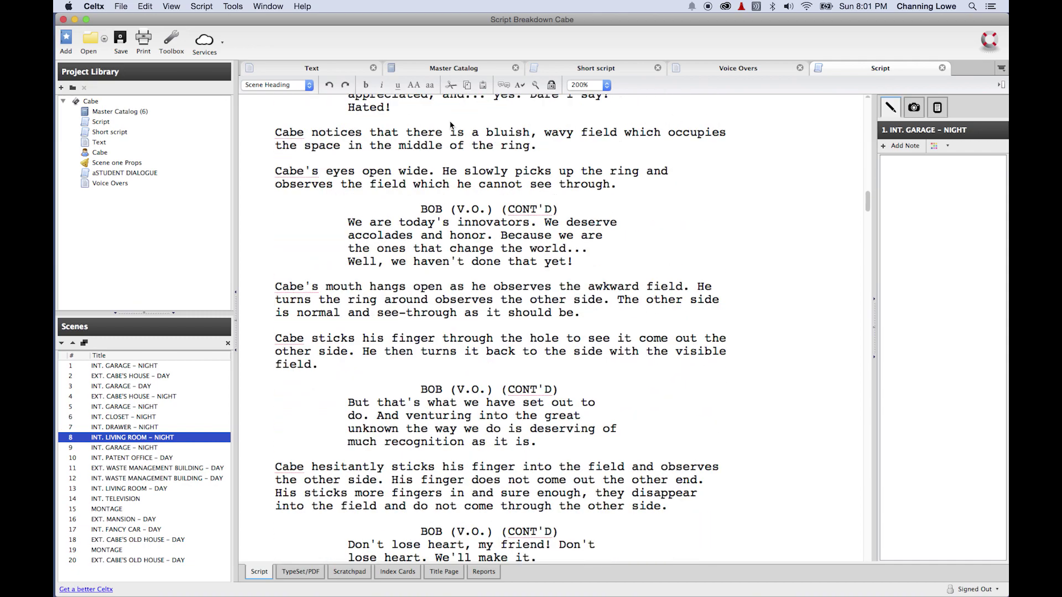
click(252, 159)
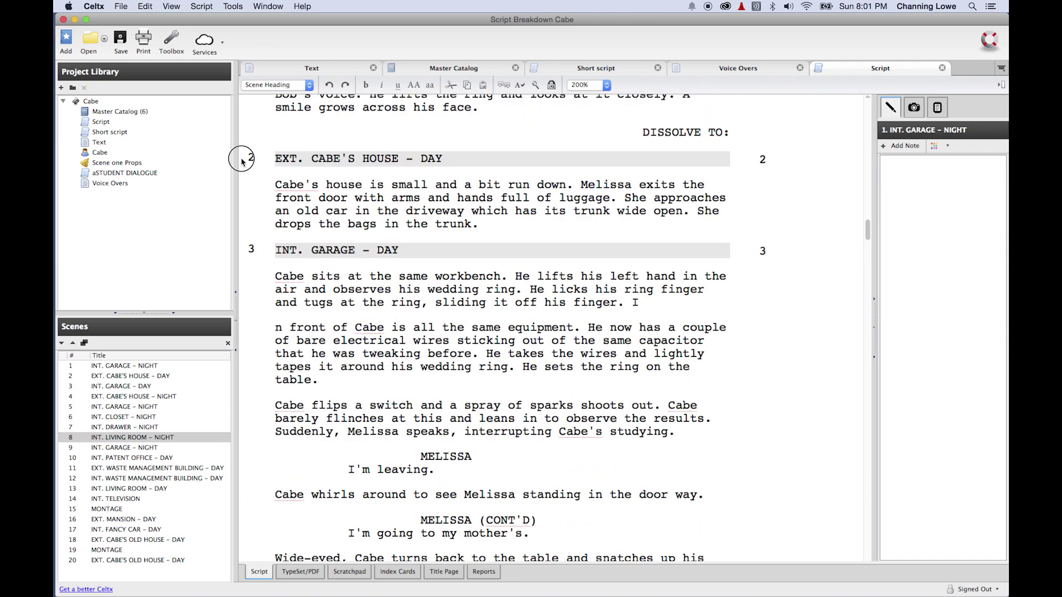
scroll(267, 202, down, 1)
scroll(265, 213, down, 15)
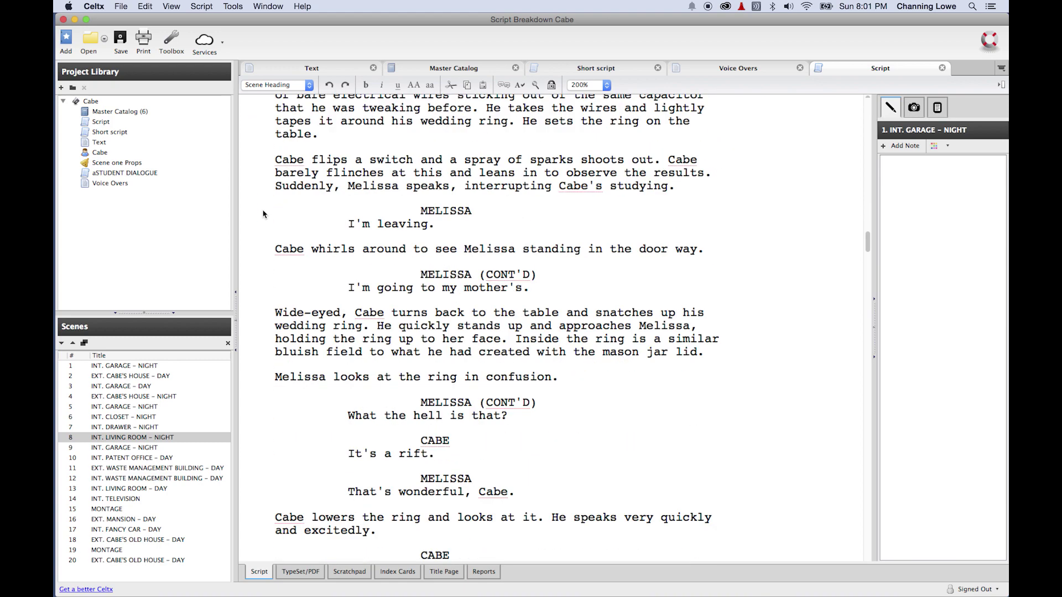
scroll(269, 208, down, 2)
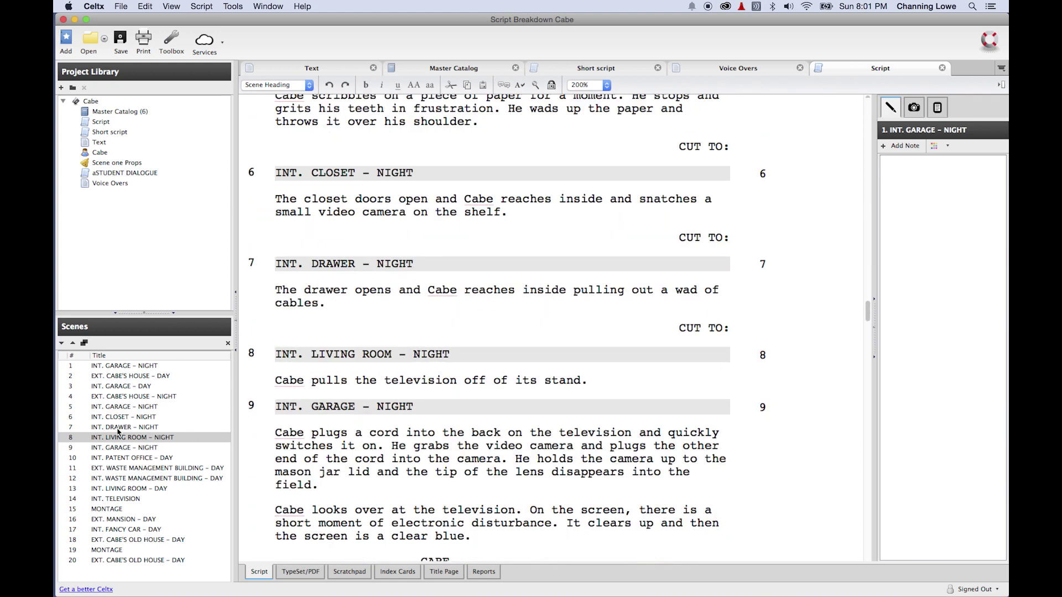
click(117, 541)
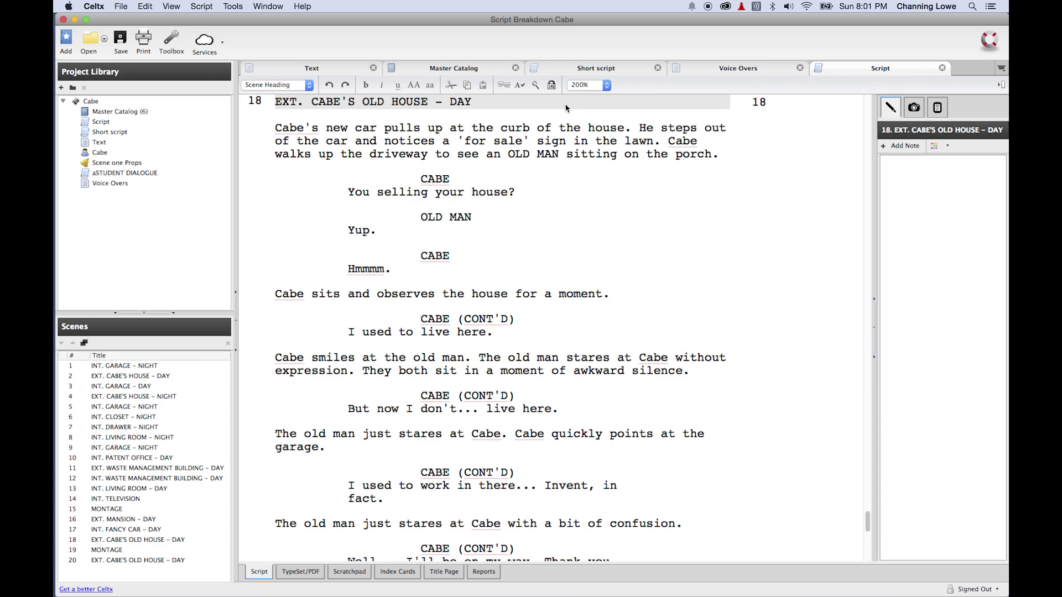
Scroll back up to scene 13, INT. LIVING ROOM - DAY, and open the Script menu
scroll(317, 143, up, 15)
scroll(318, 148, up, 15)
scroll(317, 146, up, 5)
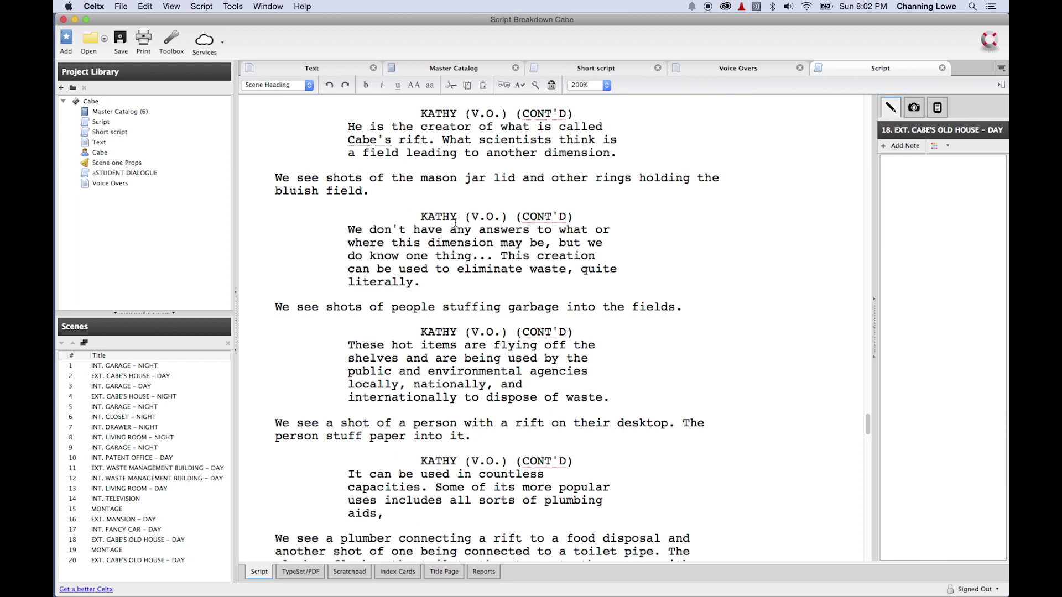
scroll(455, 223, up, 4)
scroll(455, 222, up, 7)
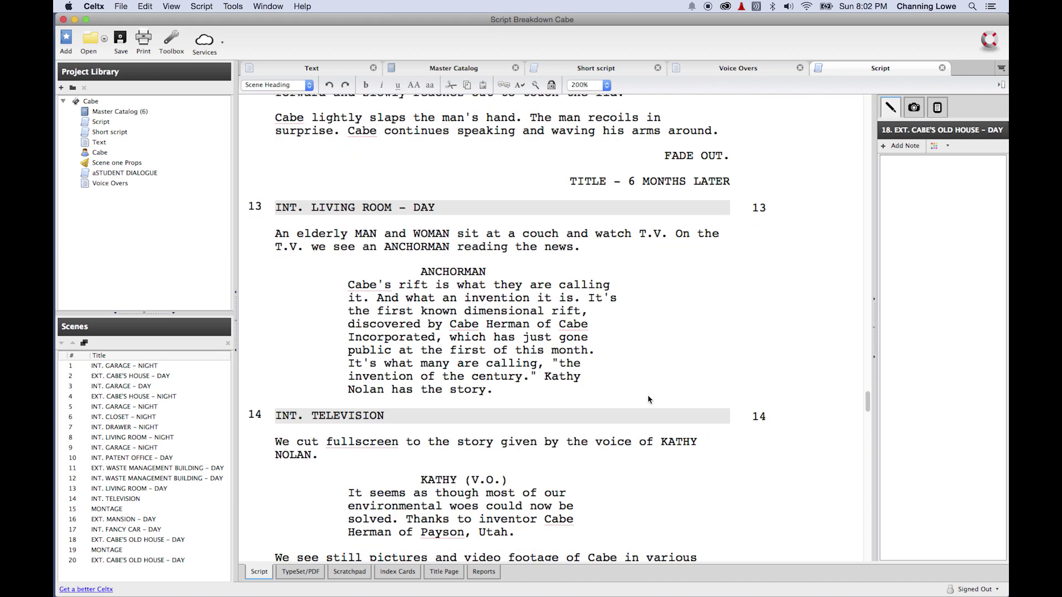
click(203, 6)
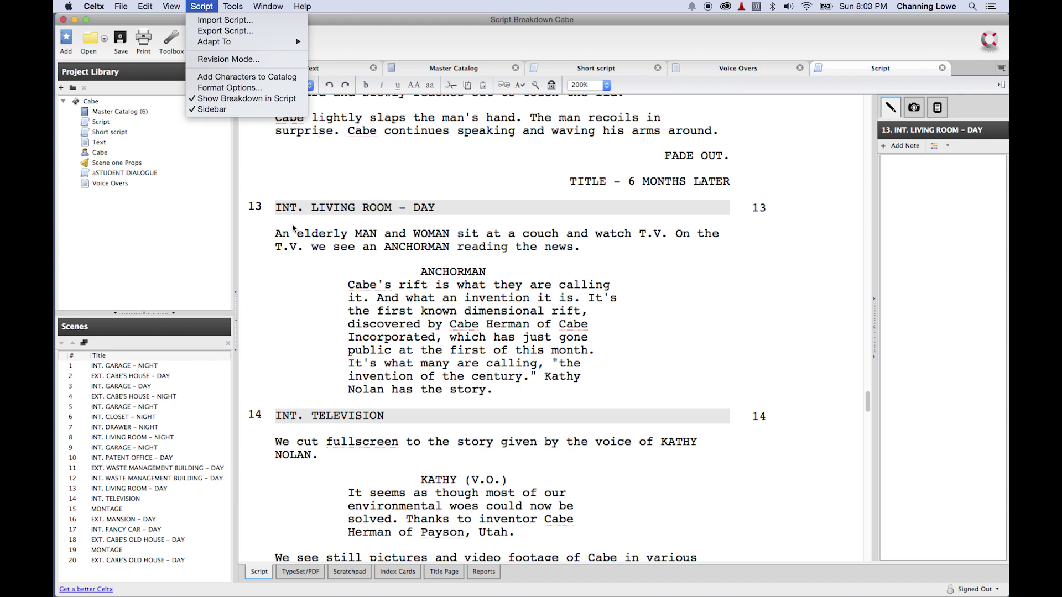
Close the Script menu and place the cursor after scene 2's 'trunk.' action
click(260, 254)
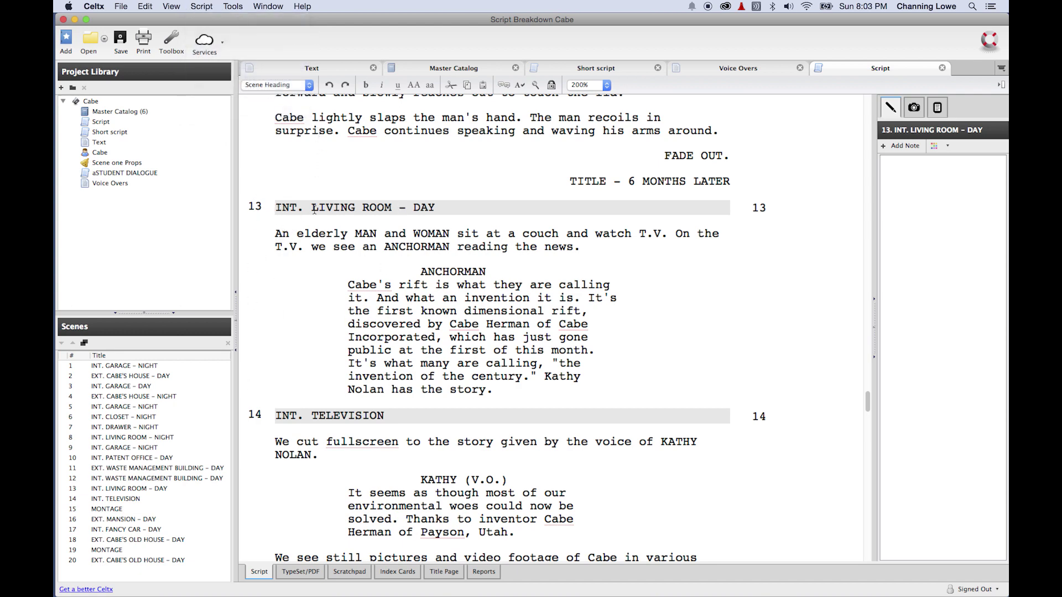
scroll(478, 347, down, 3)
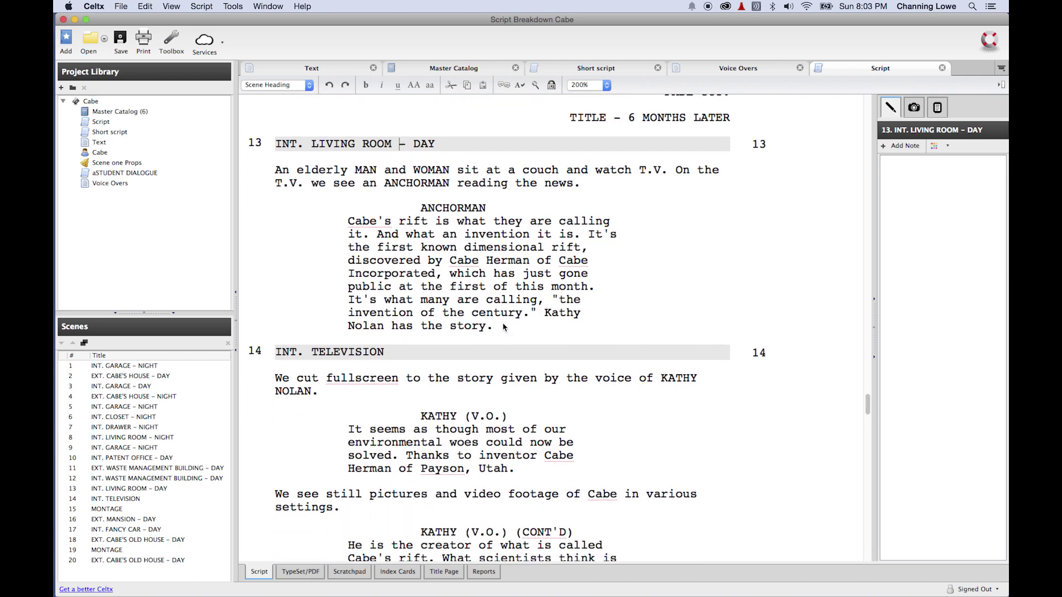
click(501, 328)
scroll(500, 310, up, 20)
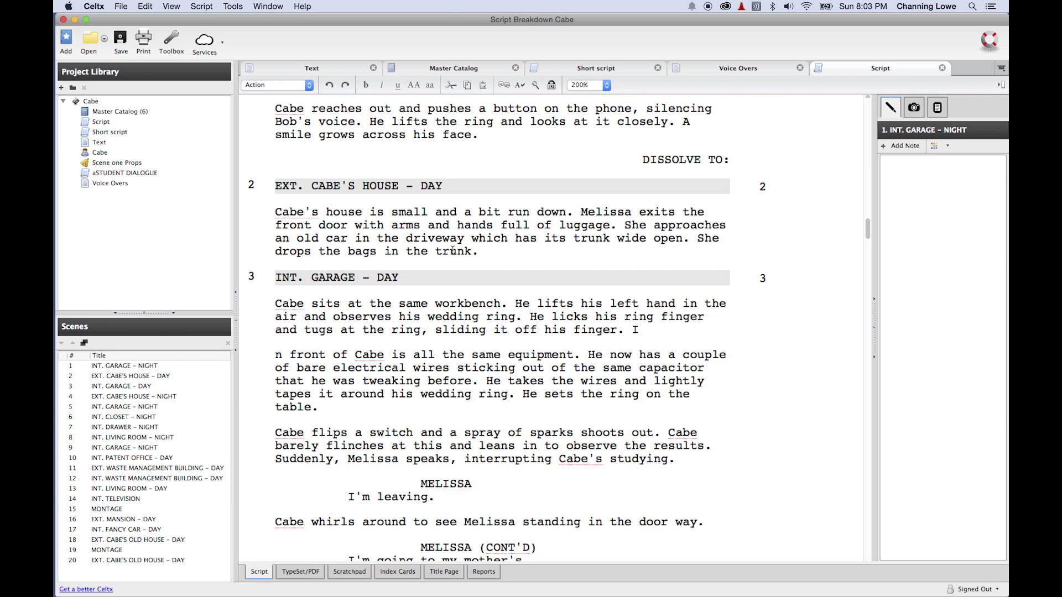
click(478, 252)
Add a trial INT. scene heading after scene 2's action, then delete it again
key(Return)
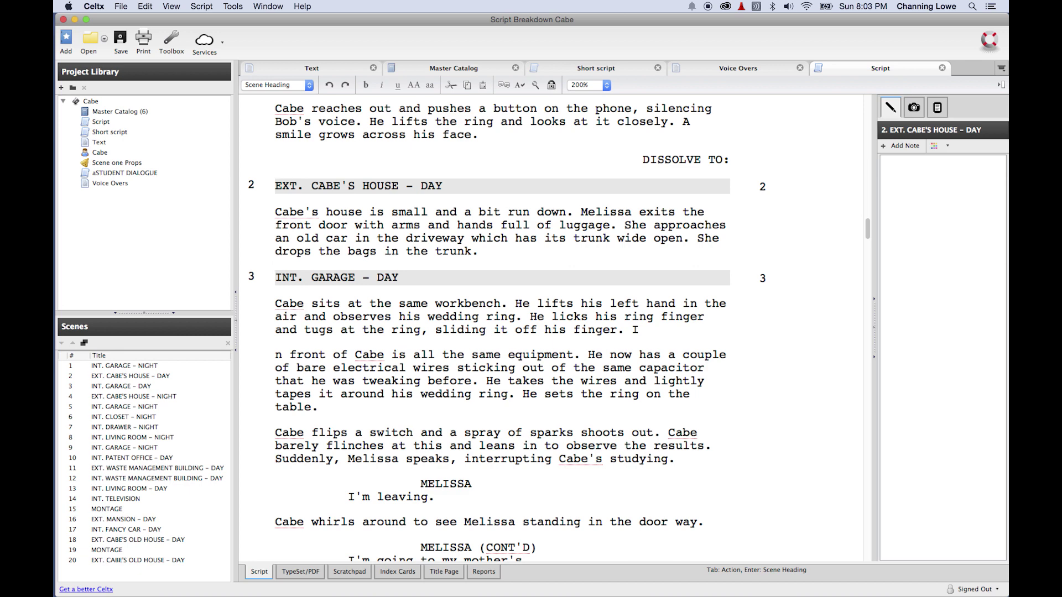
scroll(525, 332, down, 3)
key(Tab)
key(Return)
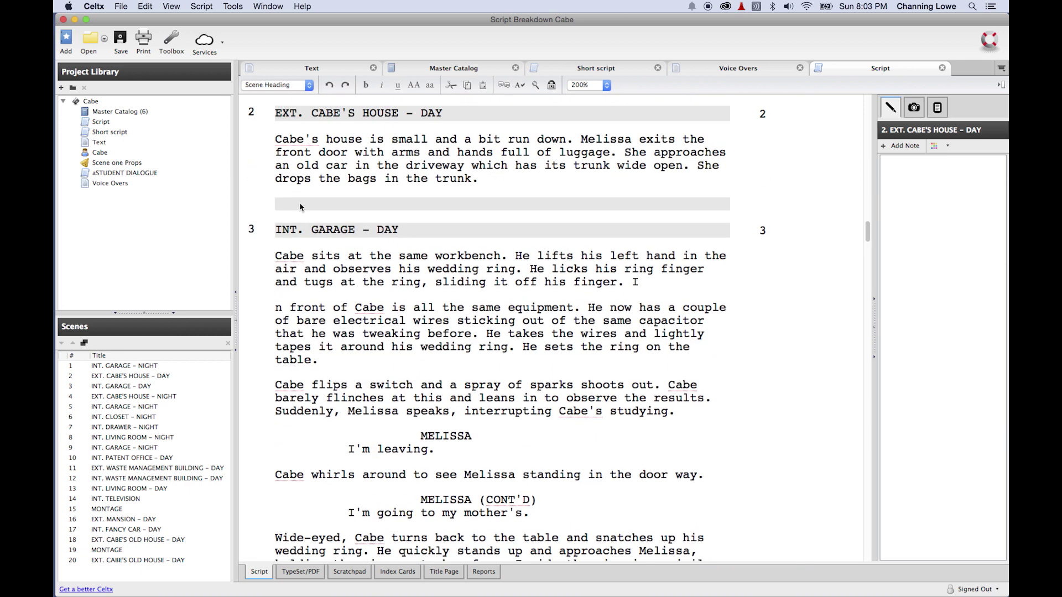
text(INT.)
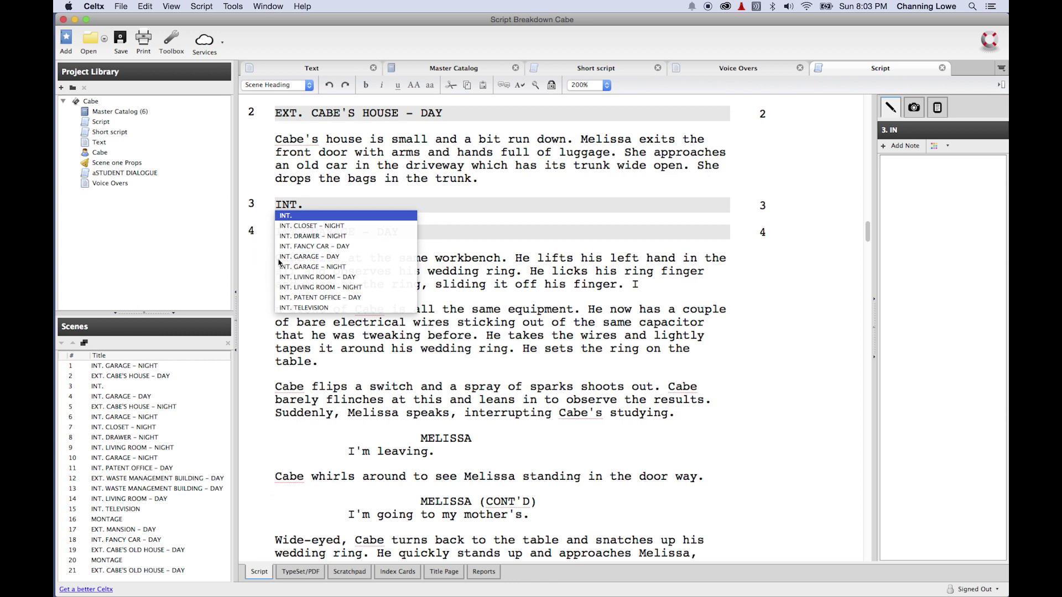
click(252, 272)
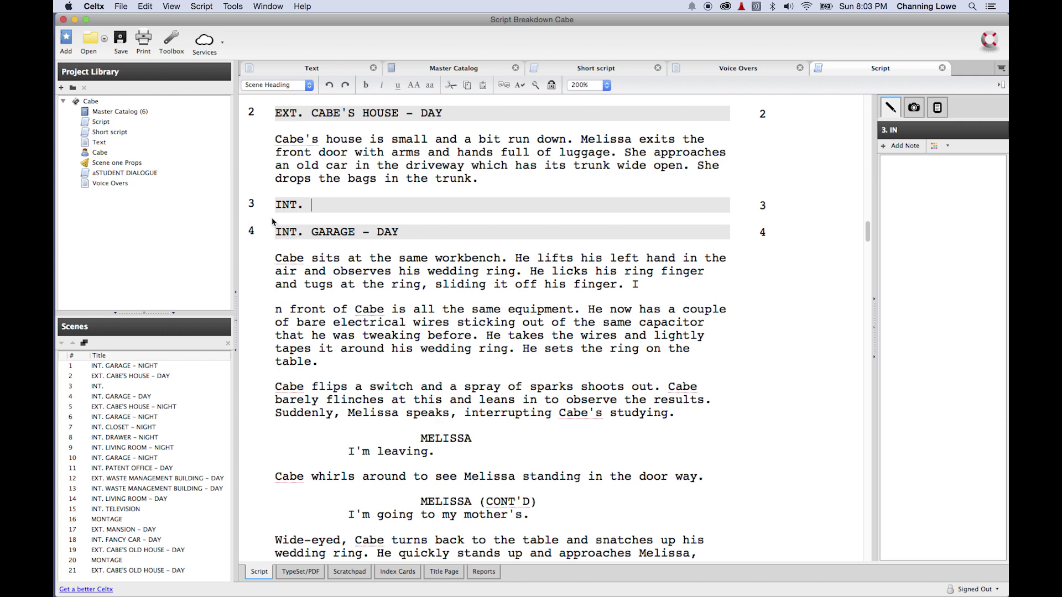
key(BackSpace)
key(BackSpace)
key(BackSpace)
key(BackSpace)
key(BackSpace)
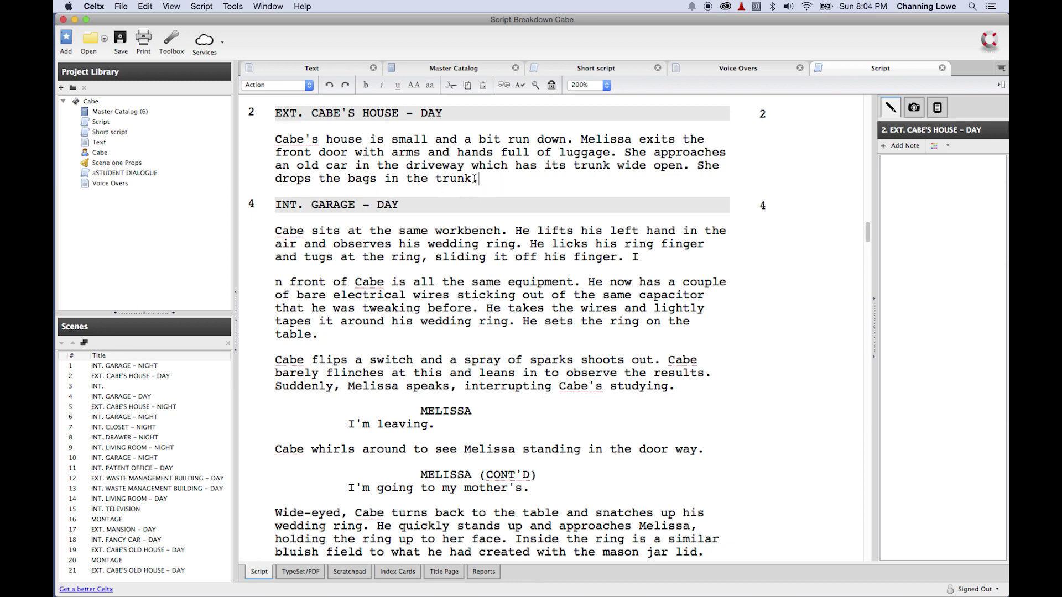
Start Revision Mode as Revision 1 with colour Blue and Lock Scenes checked
click(202, 7)
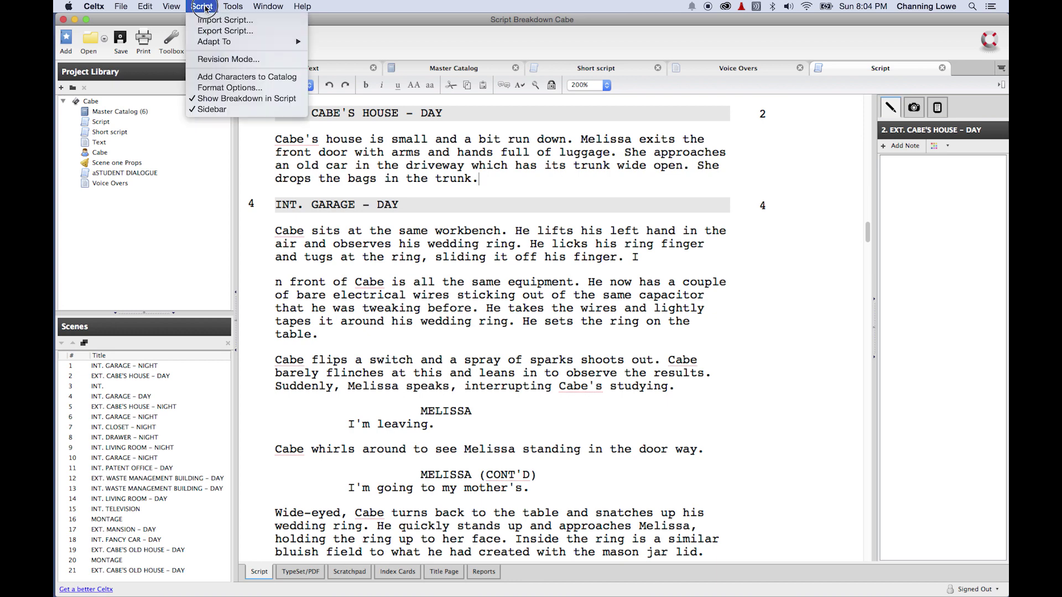
click(212, 59)
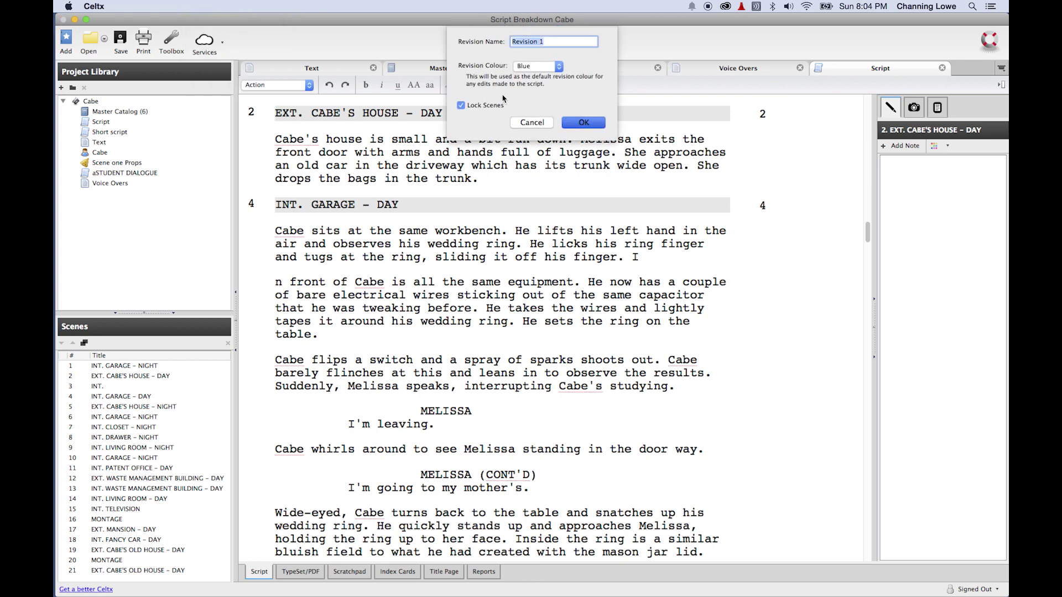
click(532, 66)
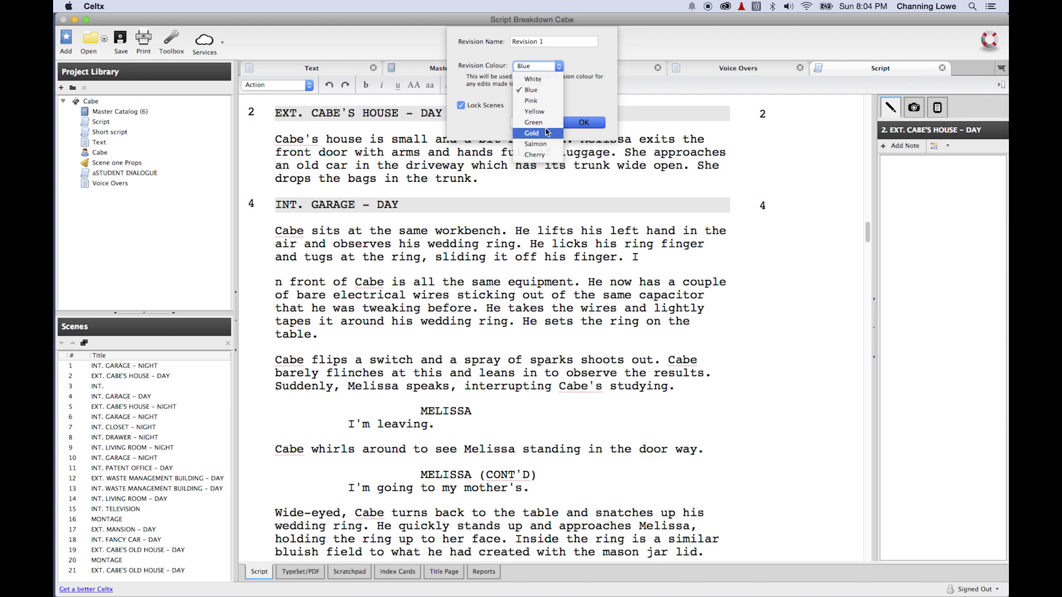
click(581, 107)
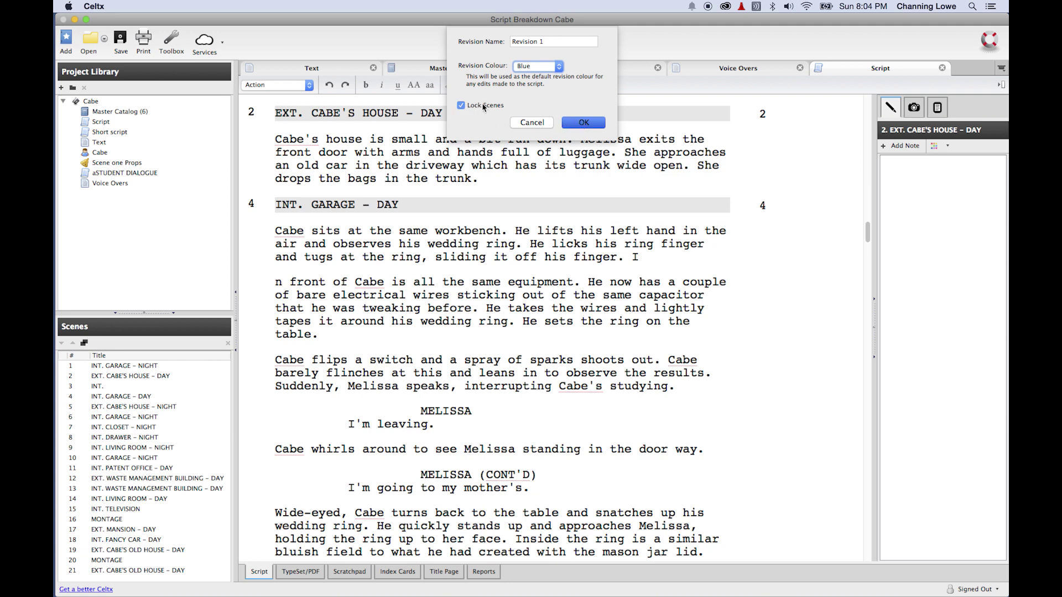
click(578, 127)
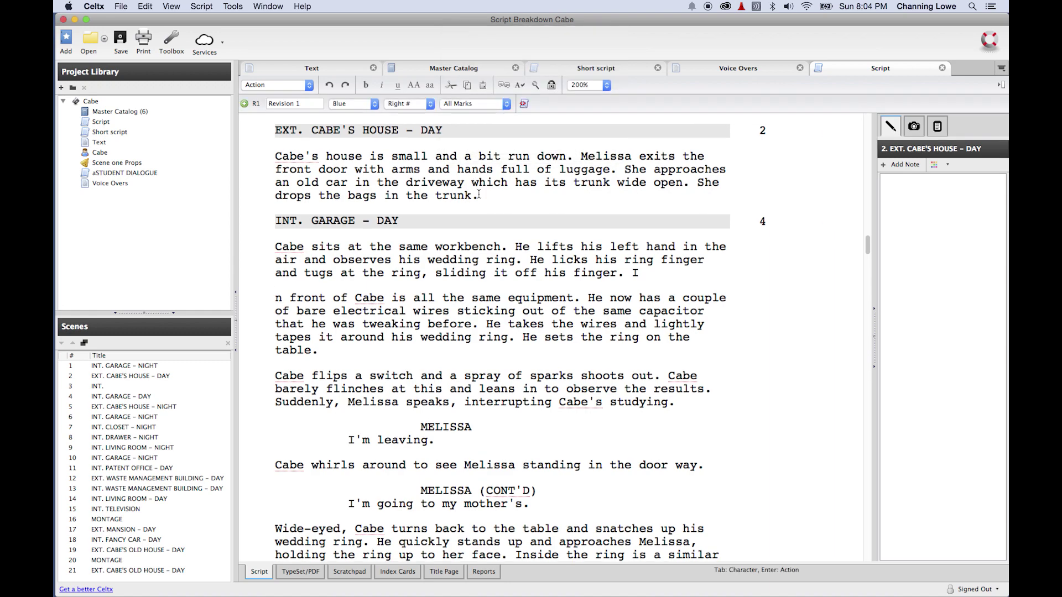
scroll(480, 199, up, 4)
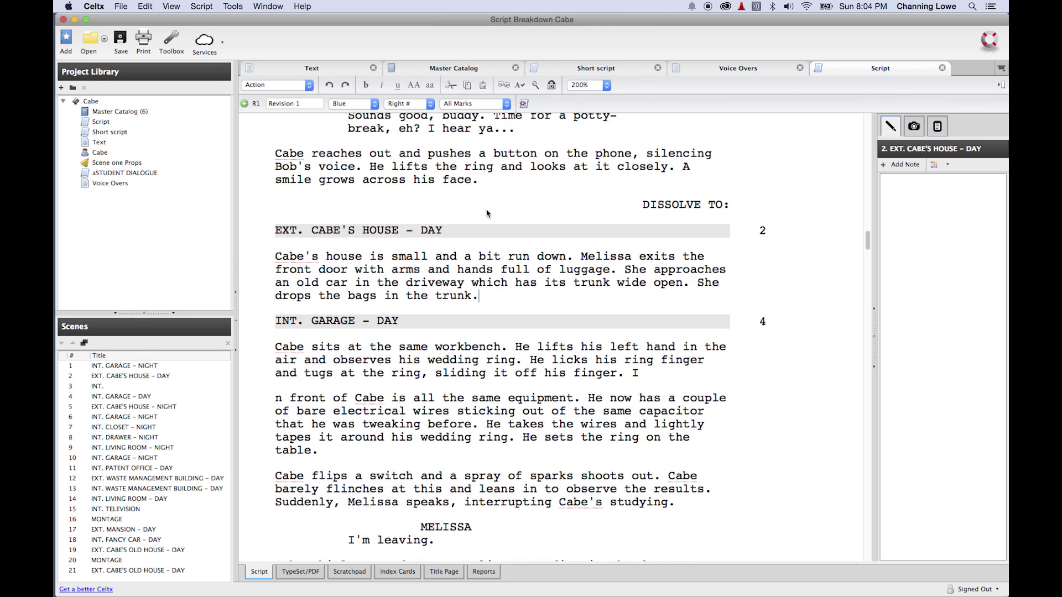
scroll(487, 213, up, 2)
scroll(484, 207, down, 15)
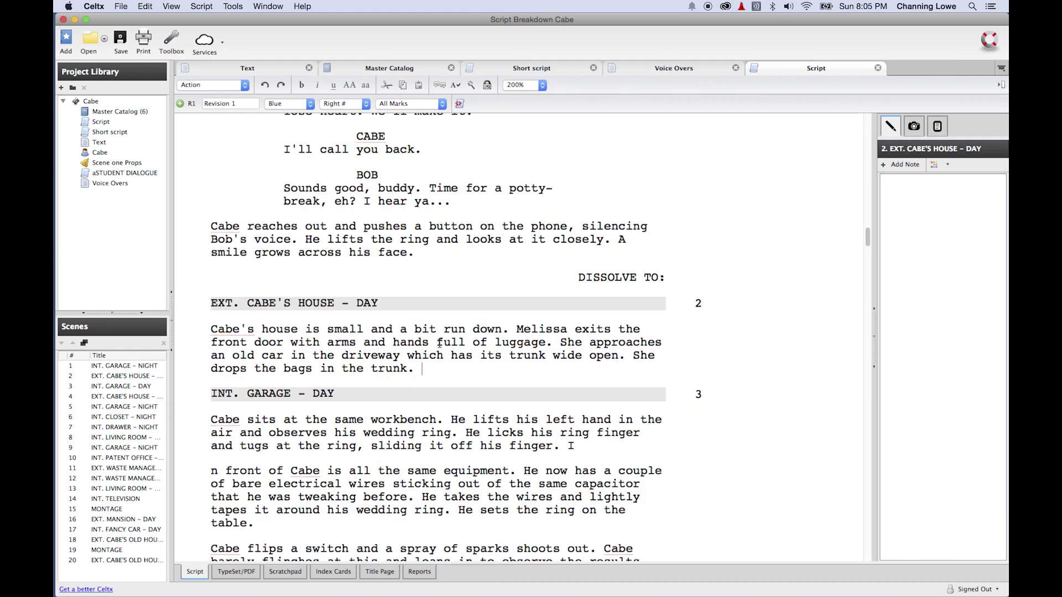
scroll(437, 337, down, 3)
click(420, 315)
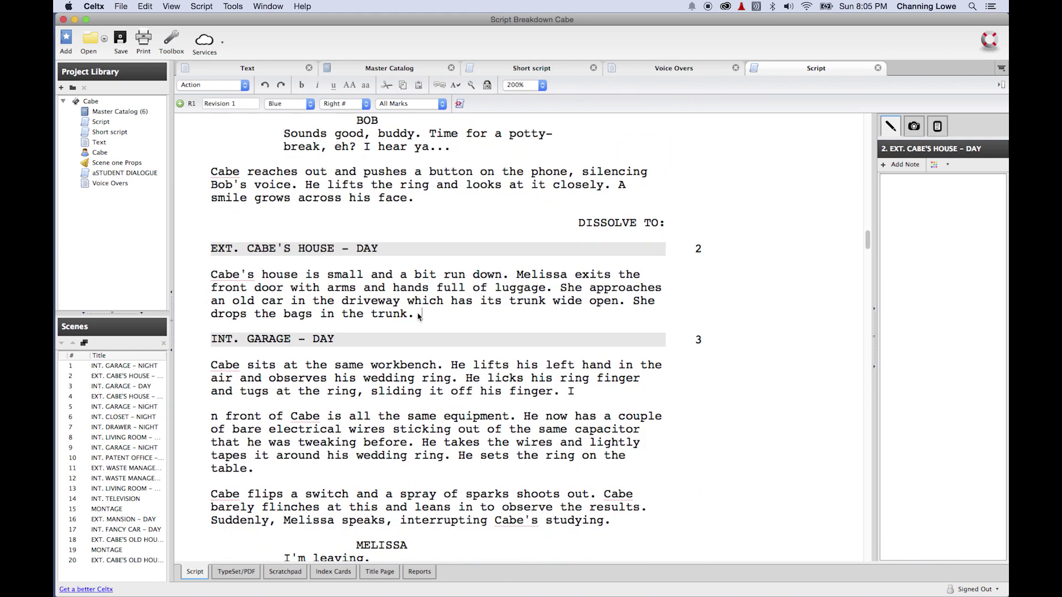
key(Return)
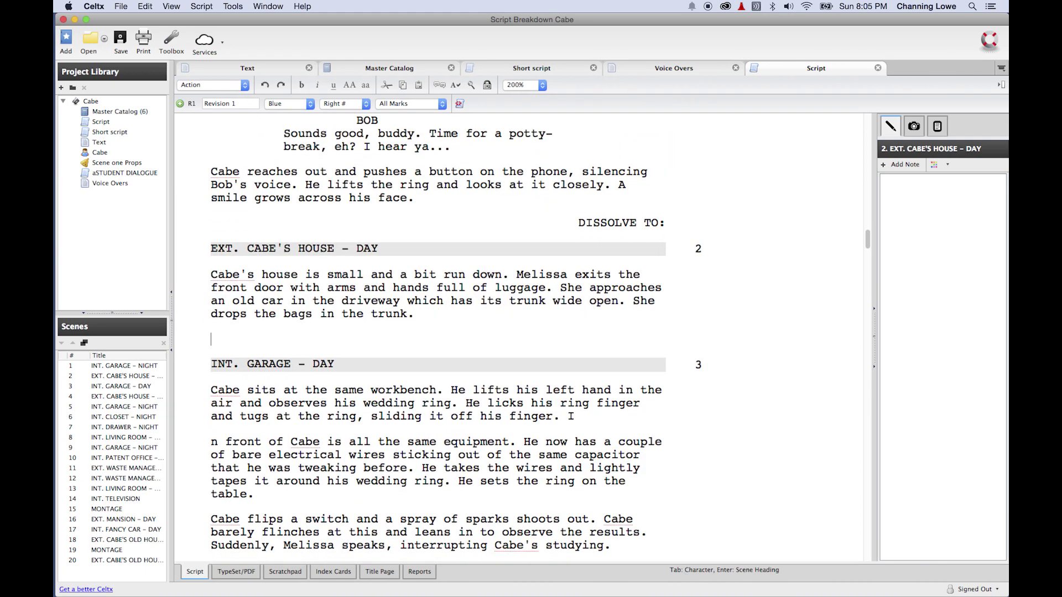
key(Return)
text(INT)
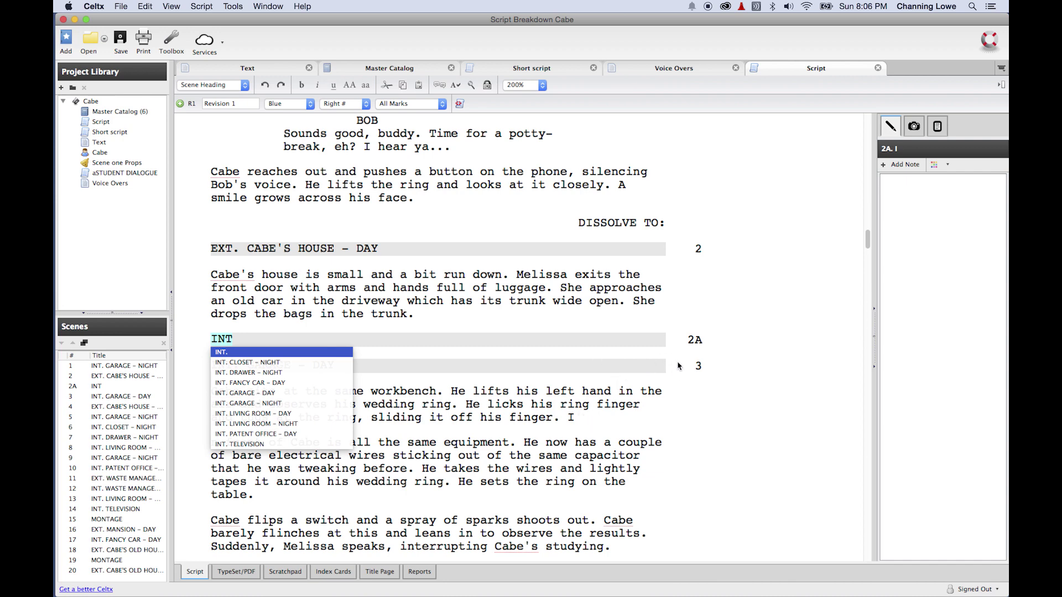
key(Escape)
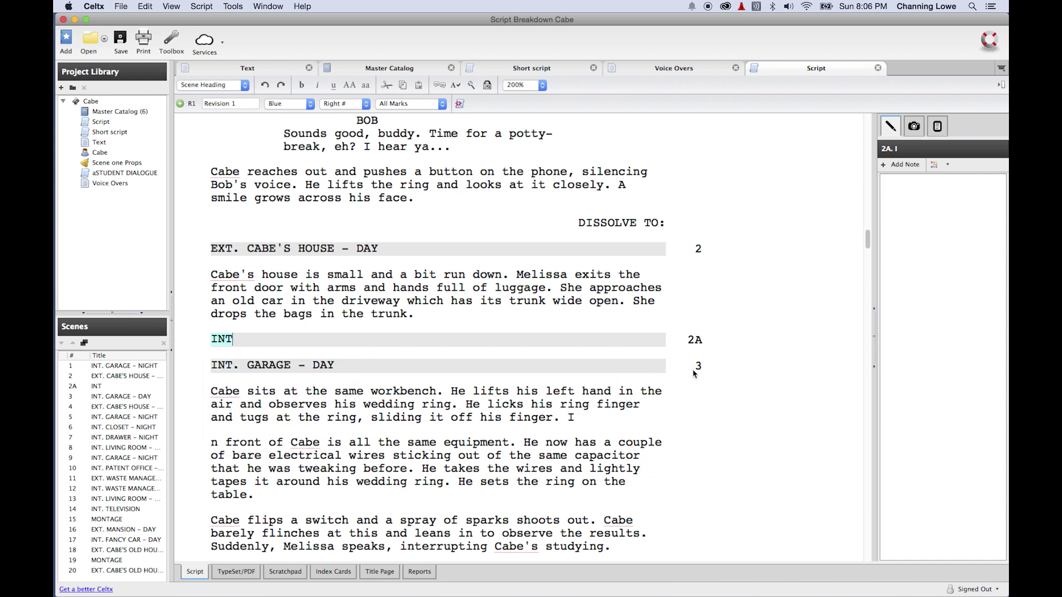
click(707, 388)
scroll(384, 371, down, 5)
scroll(385, 370, up, 5)
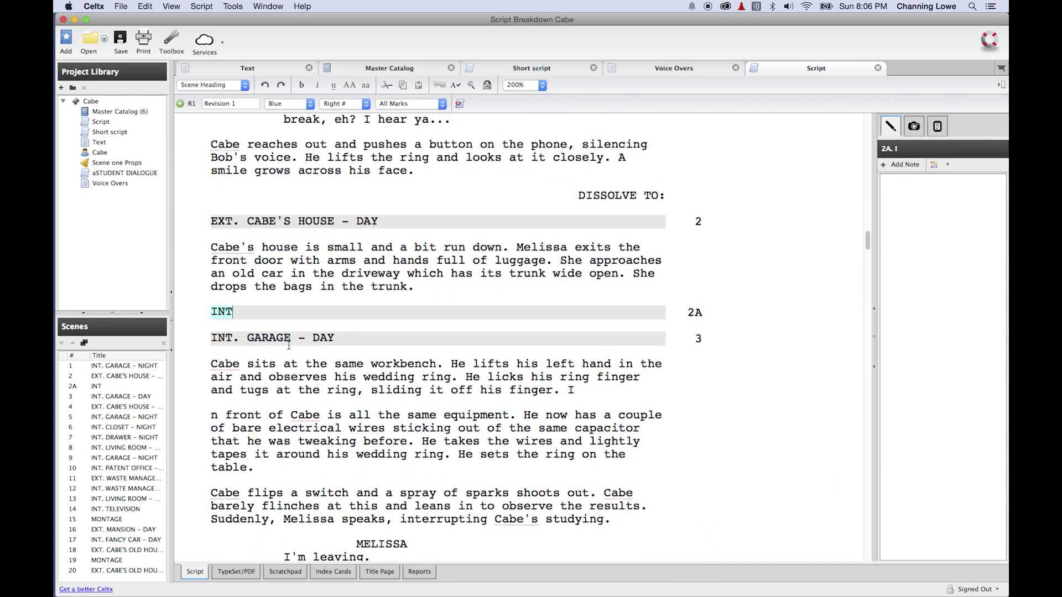
key(super+z)
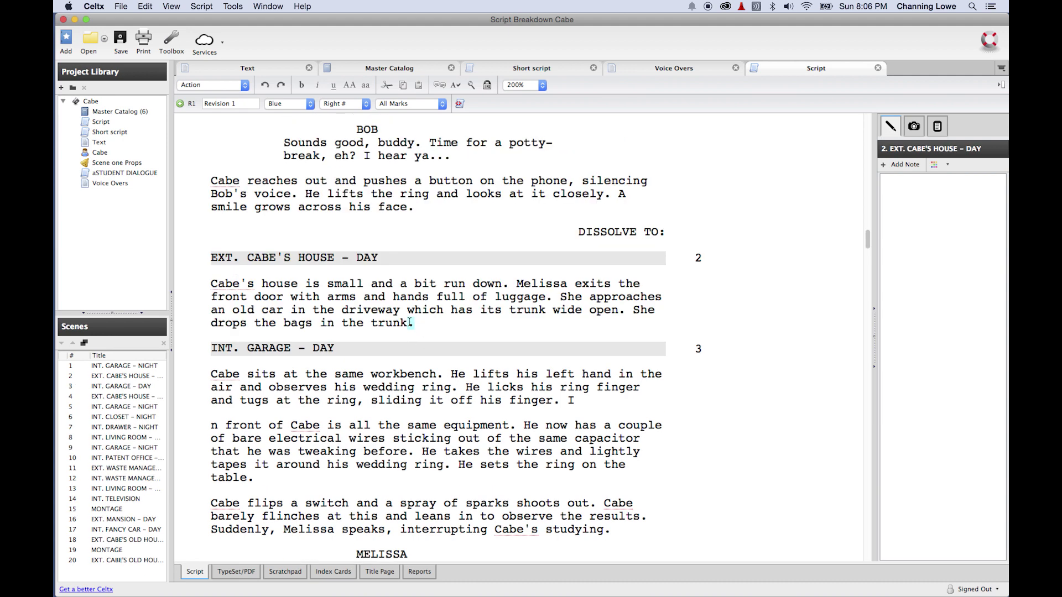
Insert a Blue-revision action line 'The man blah' after scene 2's 'trunk.' paragraph
click(423, 328)
key(Return)
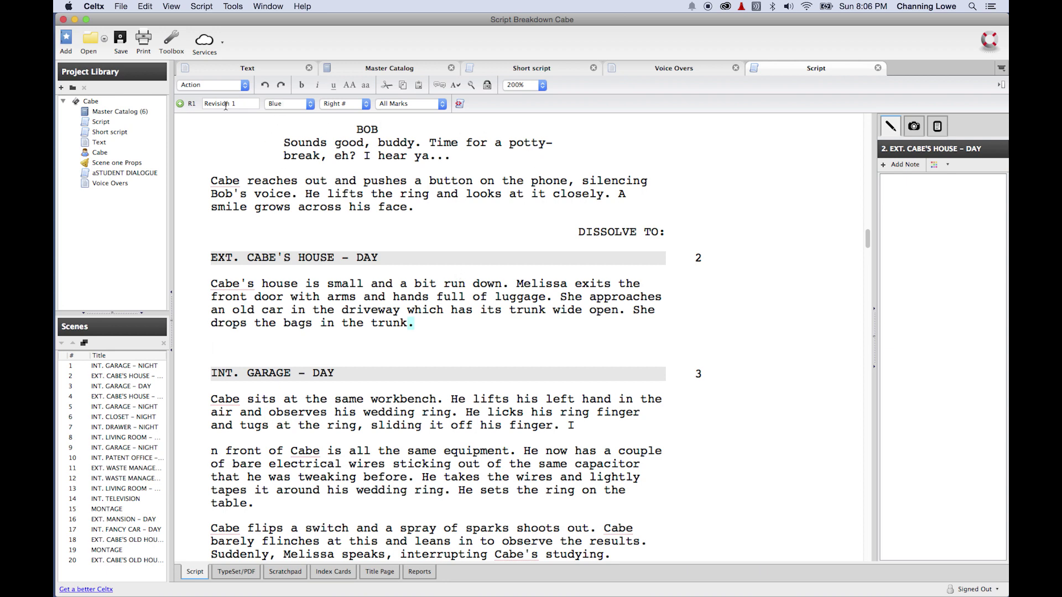
click(290, 108)
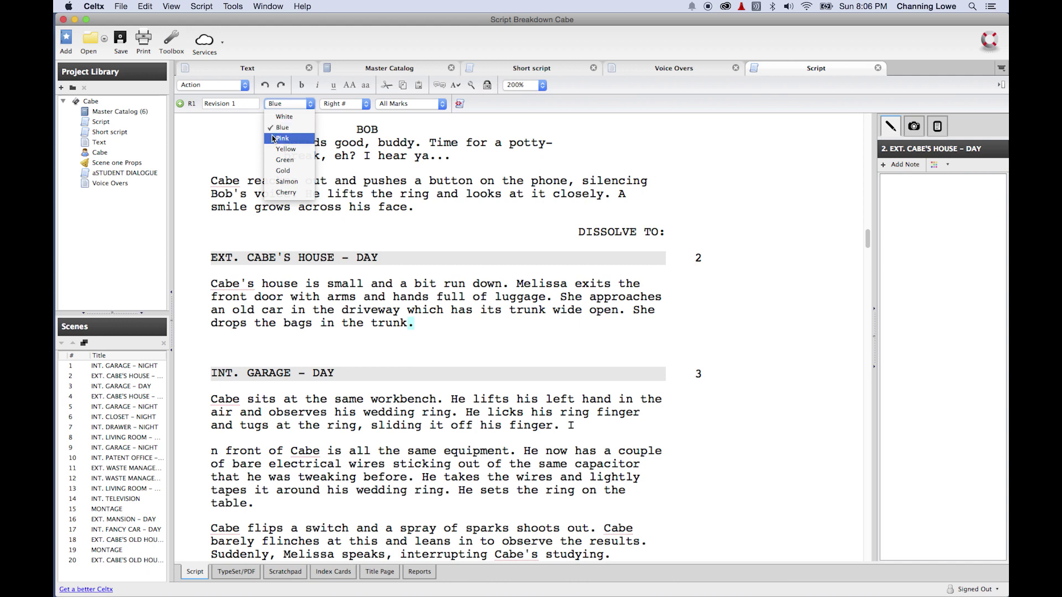
click(239, 339)
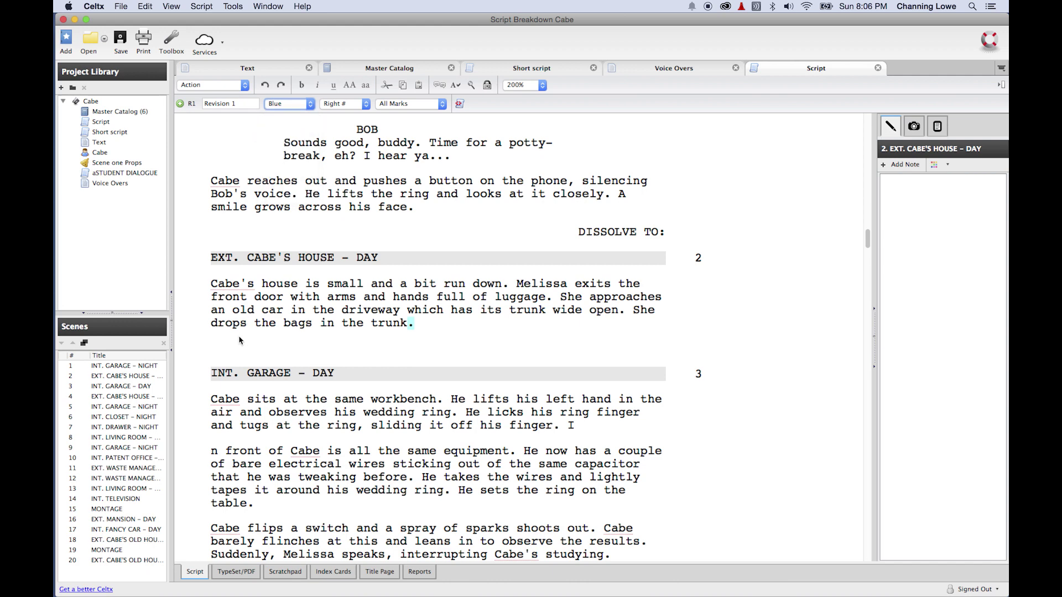
text(The man)
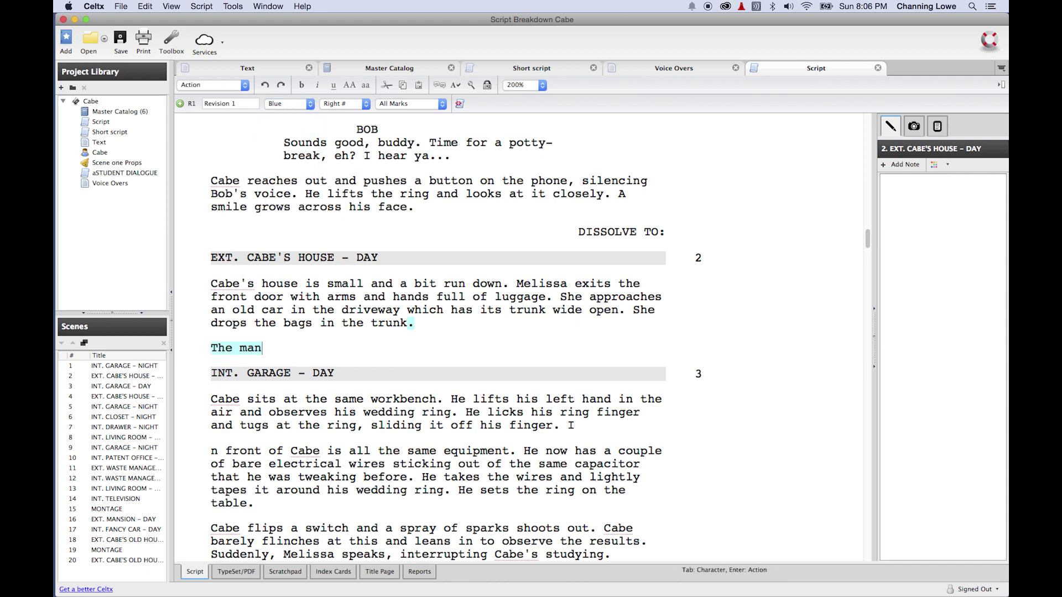
text( blah)
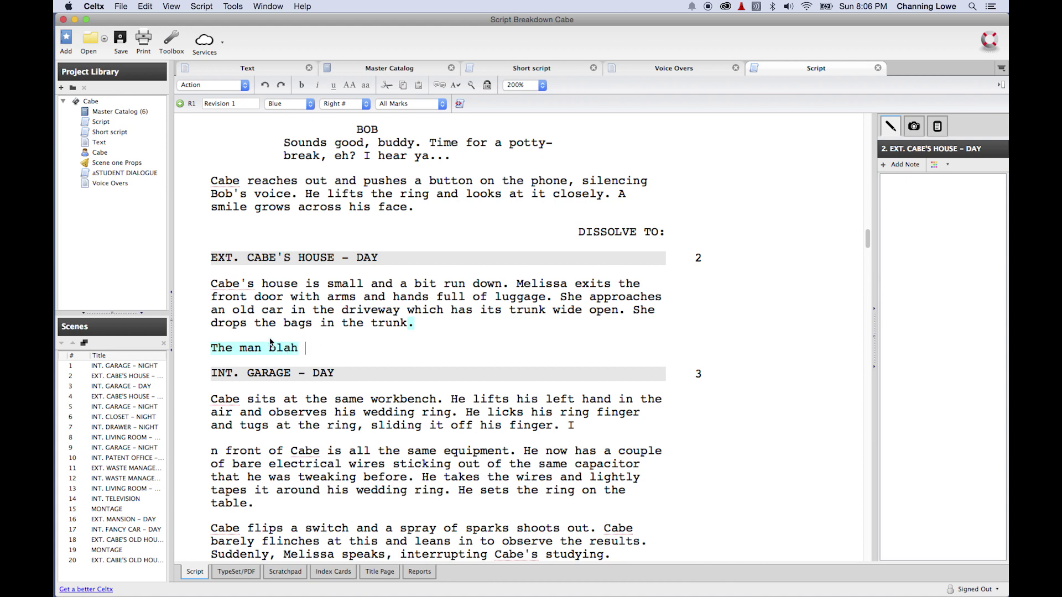
scroll(271, 343, down, 3)
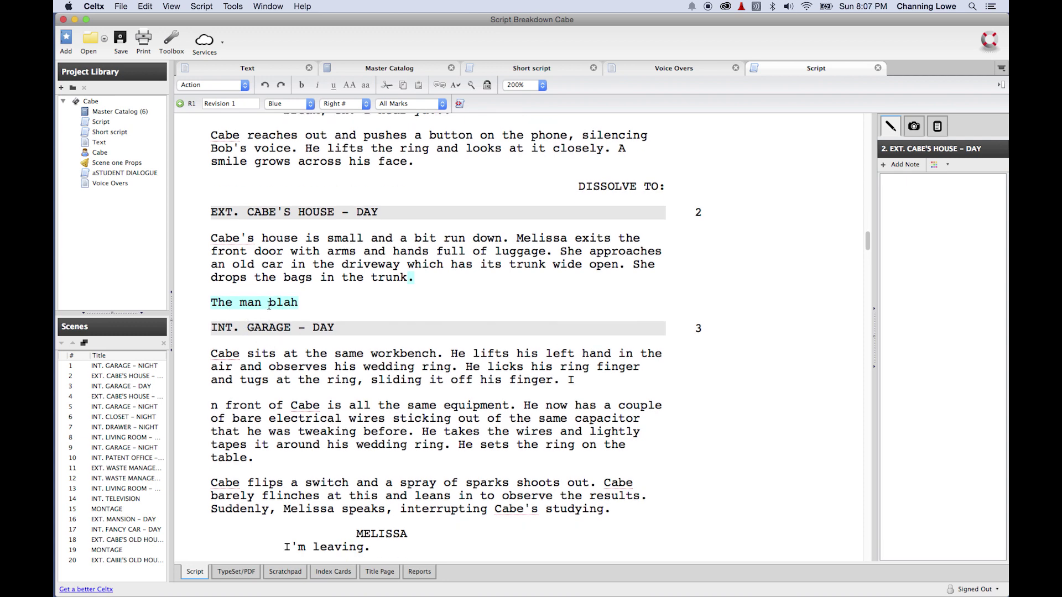
Open the TypeSet/PDF preview, dismiss the upgrade notice, and check page 5's revision asterisks
click(242, 573)
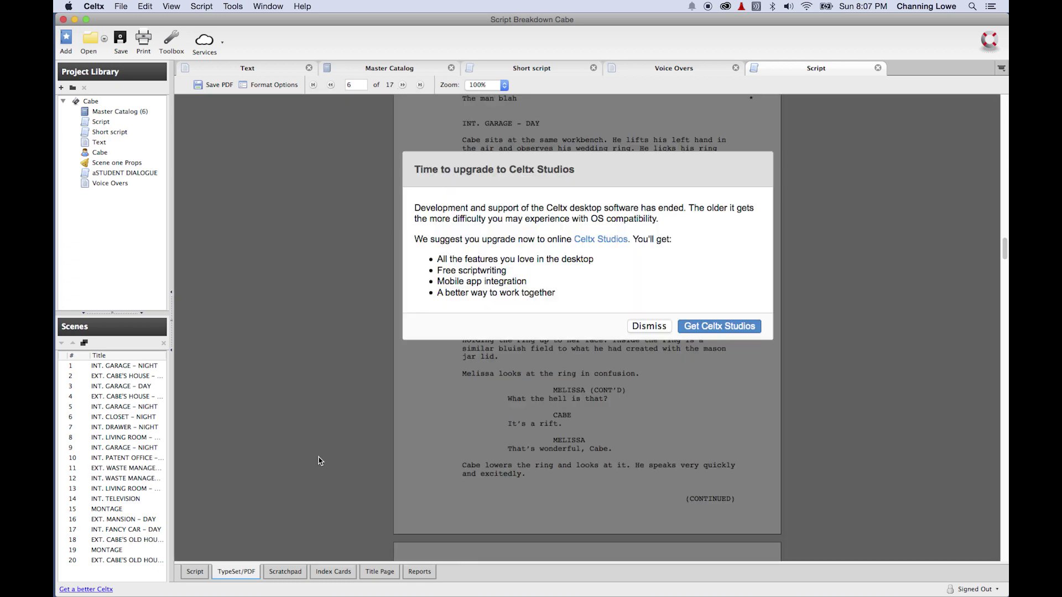
click(648, 326)
scroll(590, 338, down, 8)
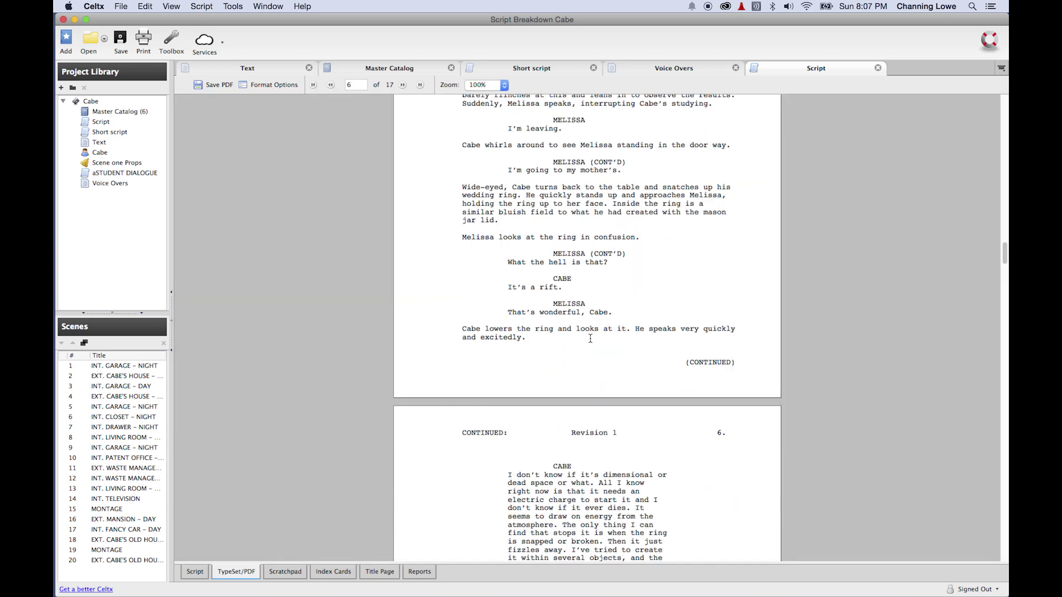
scroll(590, 338, down, 5)
scroll(591, 342, up, 15)
scroll(594, 345, down, 5)
click(755, 416)
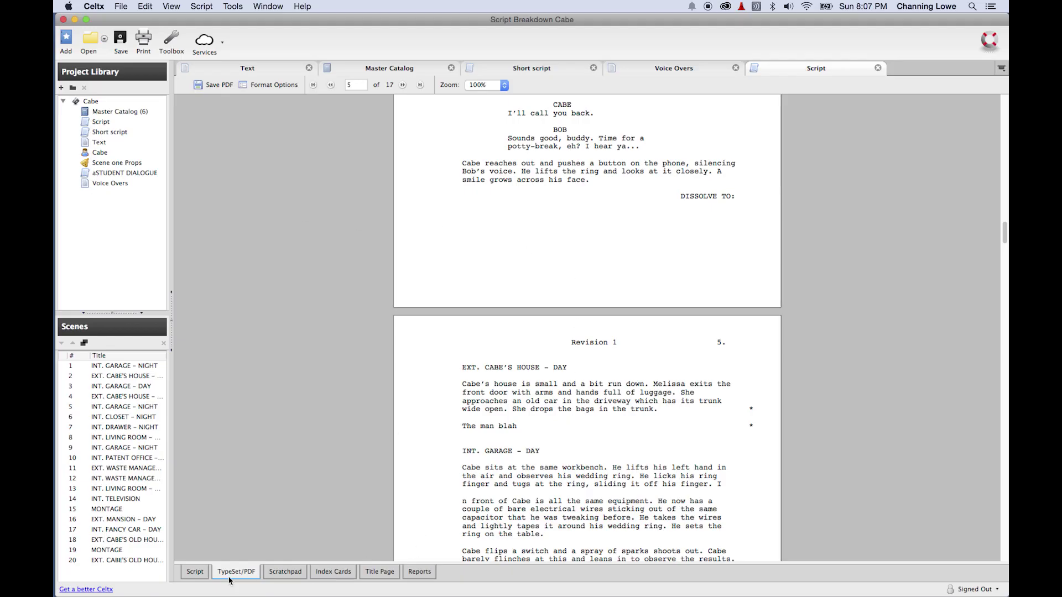
Back in the Script view, delete the test line 'The man blah' from scene 2
click(199, 574)
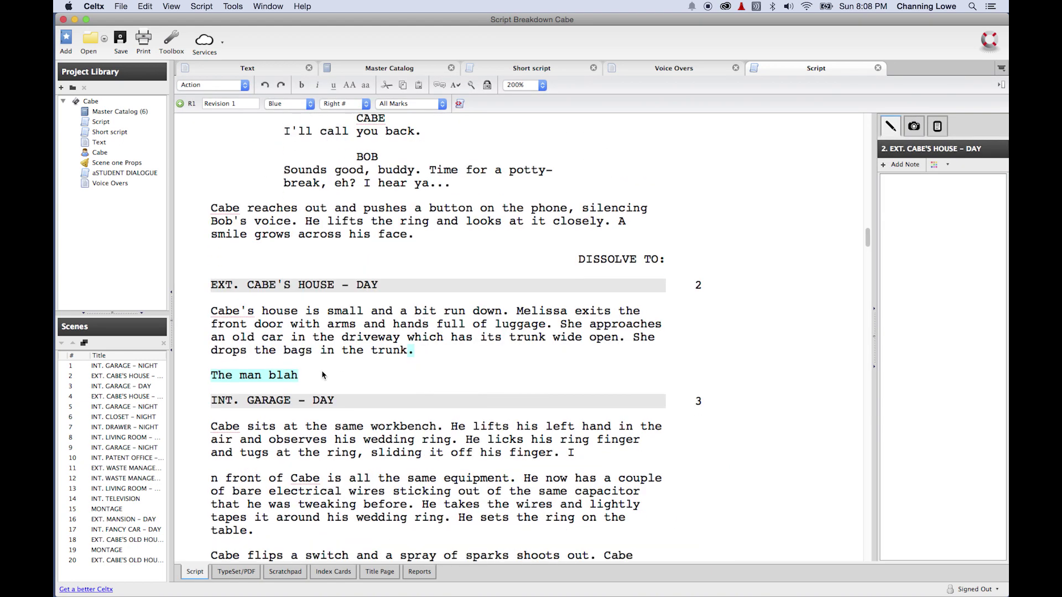
drag(313, 377, 226, 366)
key(BackSpace)
key(BackSpace)
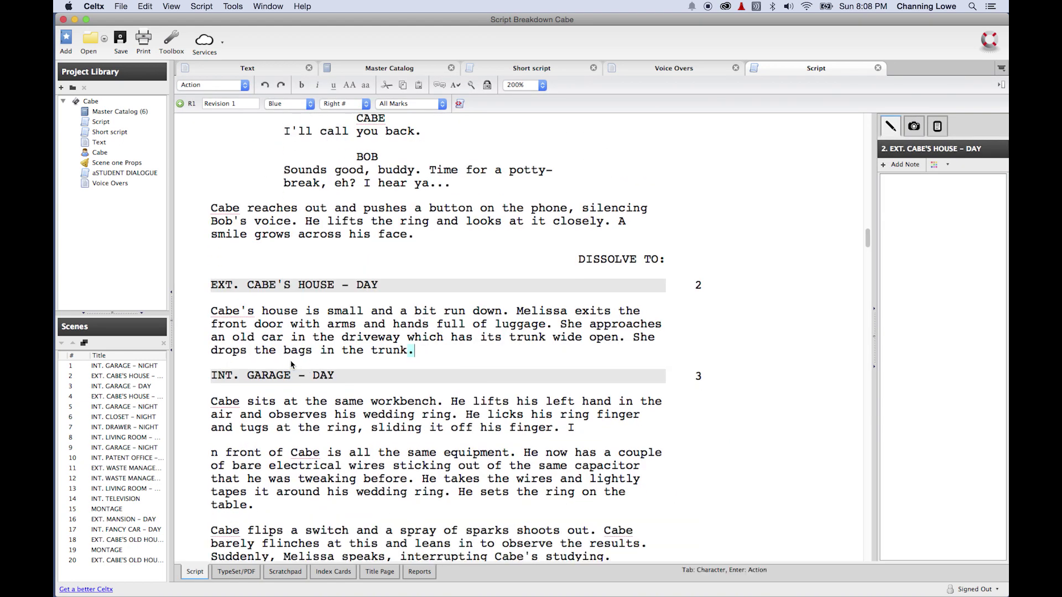
text(.)
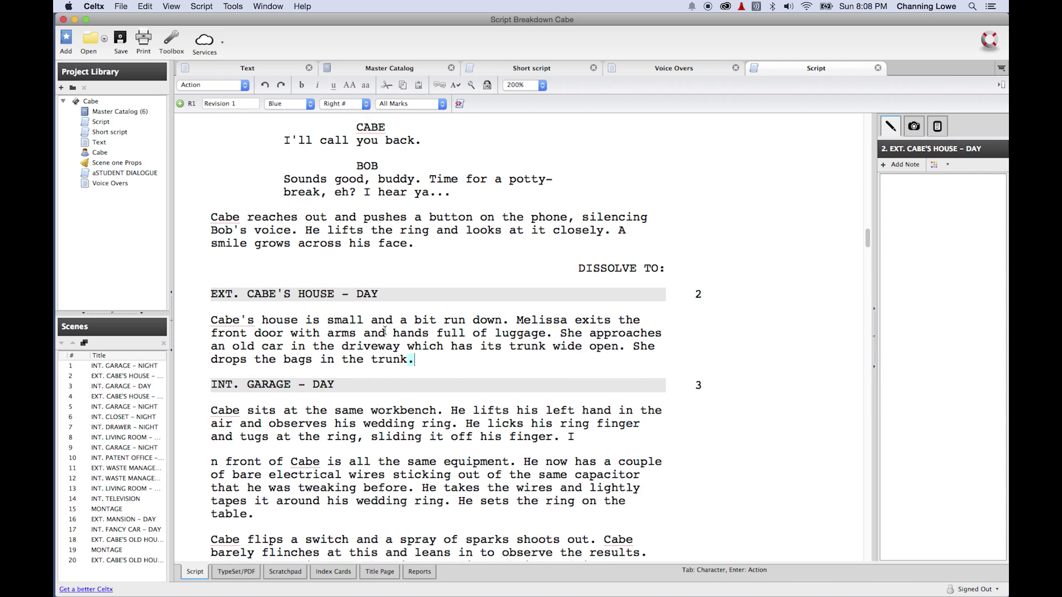
scroll(347, 366, up, 5)
Reset Revision Mode and confirm clearing scene locking and revision marks
click(201, 6)
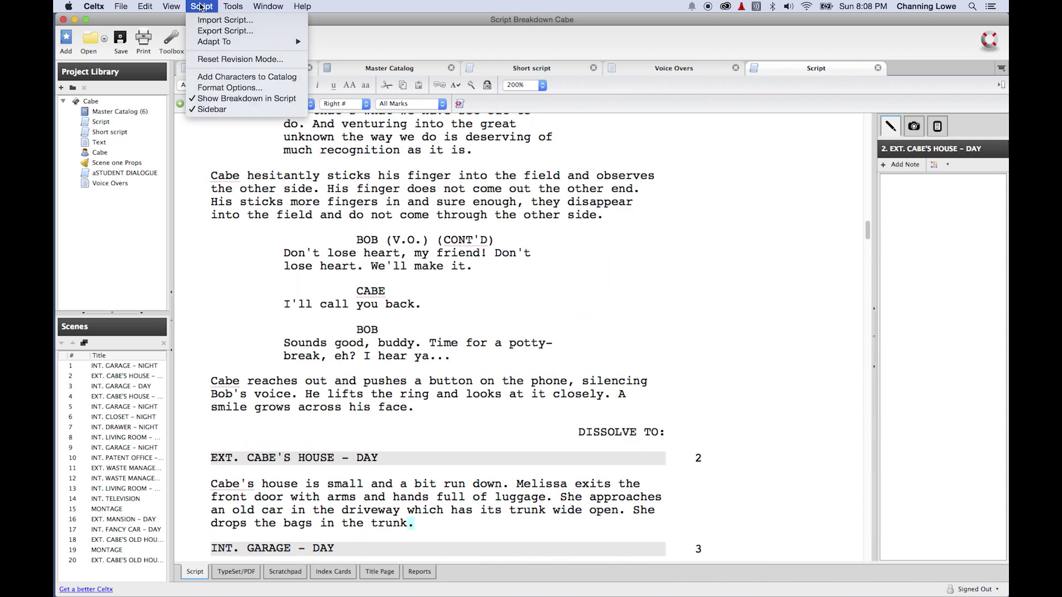
click(218, 59)
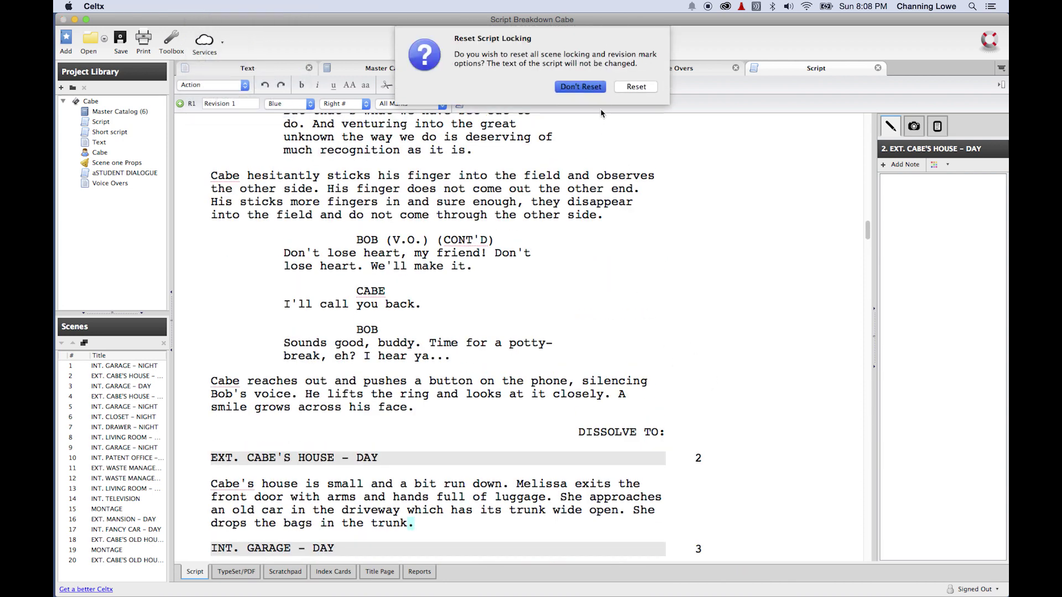
click(636, 86)
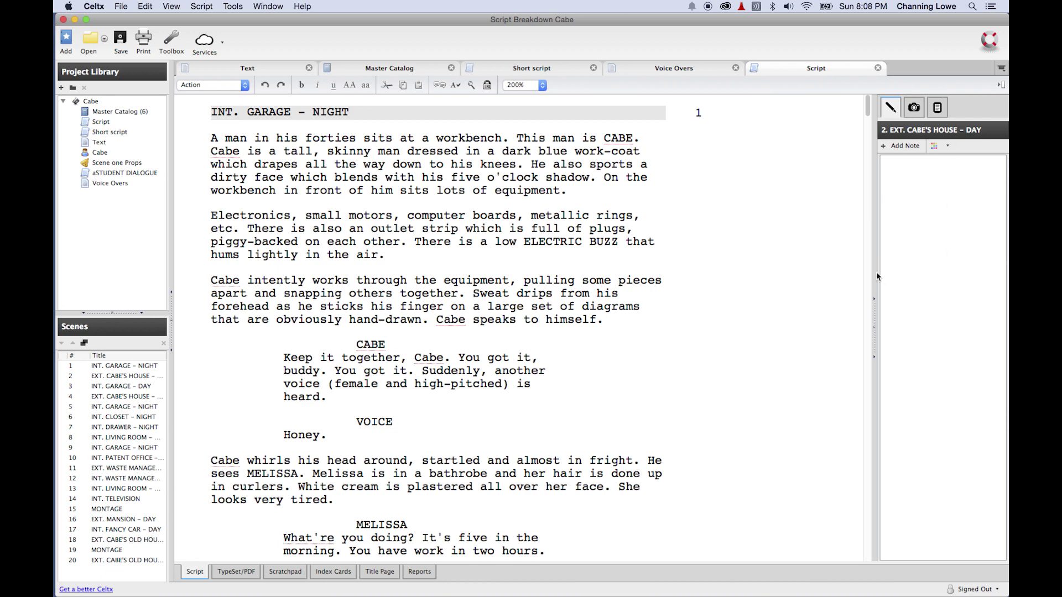
Widen the sidebar and show the Breakdown categories such as Actor, Animals and Camera
mouse_move(872, 302)
mouse_down()
mouse_move(858, 238)
mouse_move(800, 221)
mouse_up()
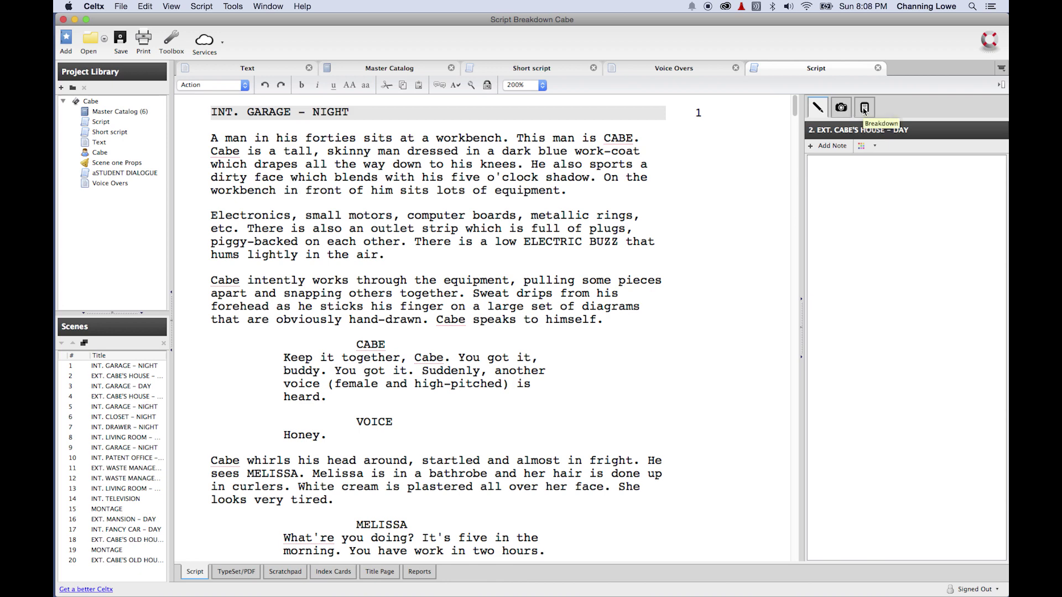
click(864, 109)
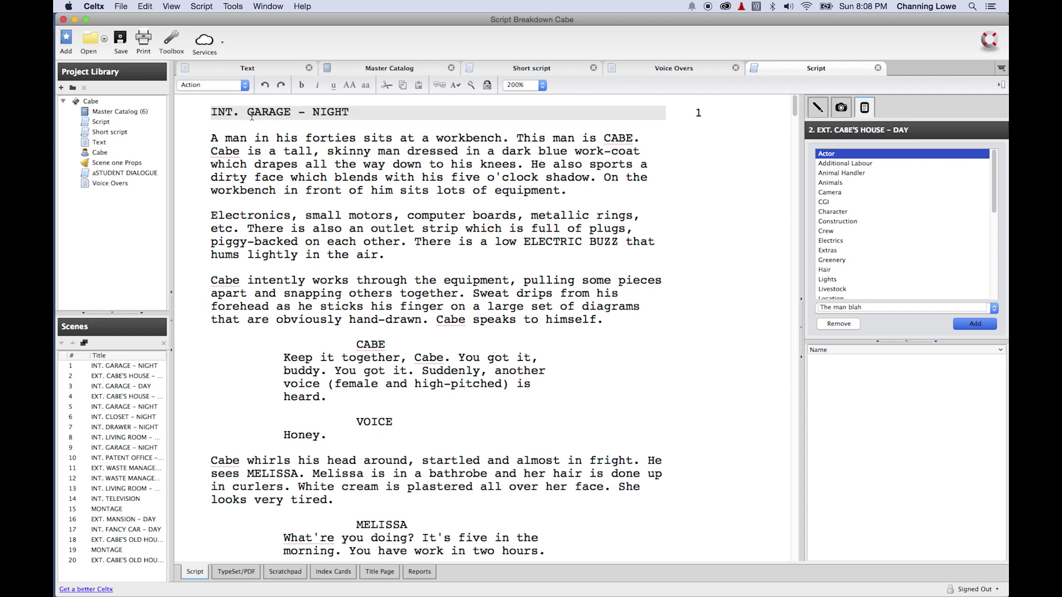
Select GARAGE in the scene 1 heading and remove the stray Character breakdown entry
drag(248, 114, 291, 113)
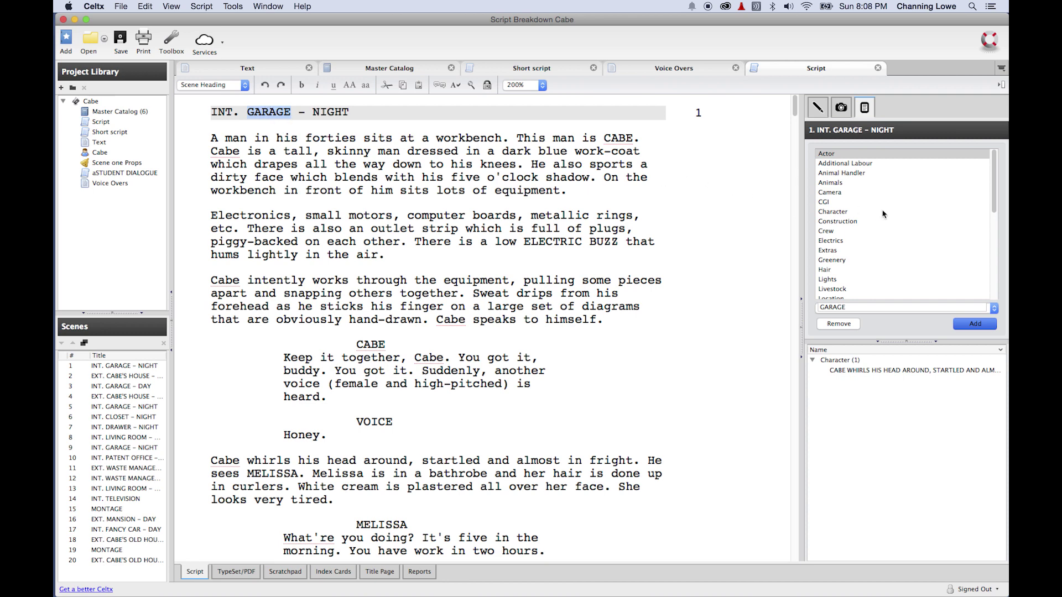
drag(994, 185, 994, 213)
click(846, 241)
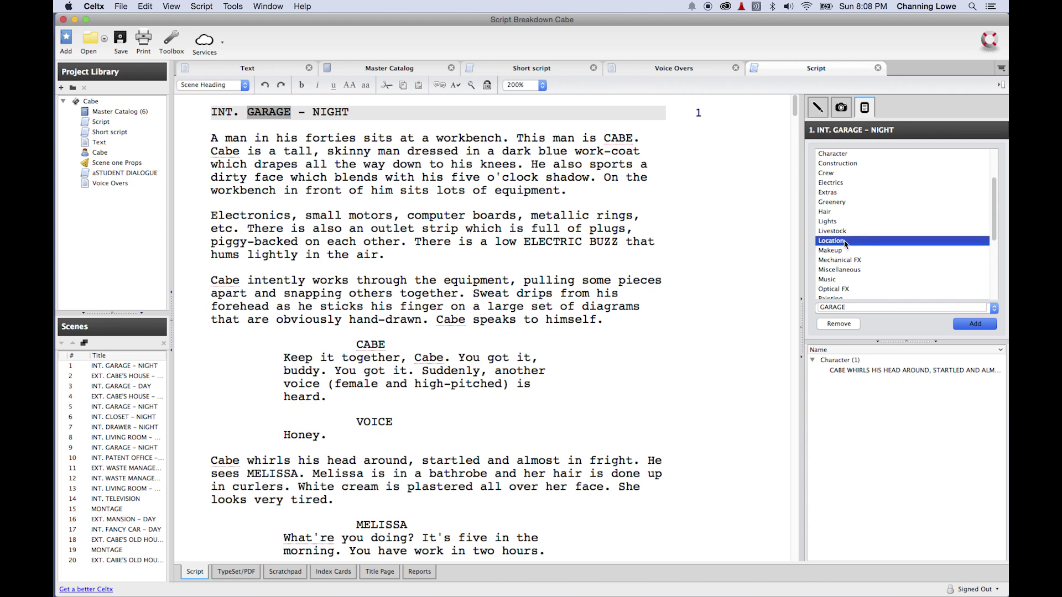
click(852, 370)
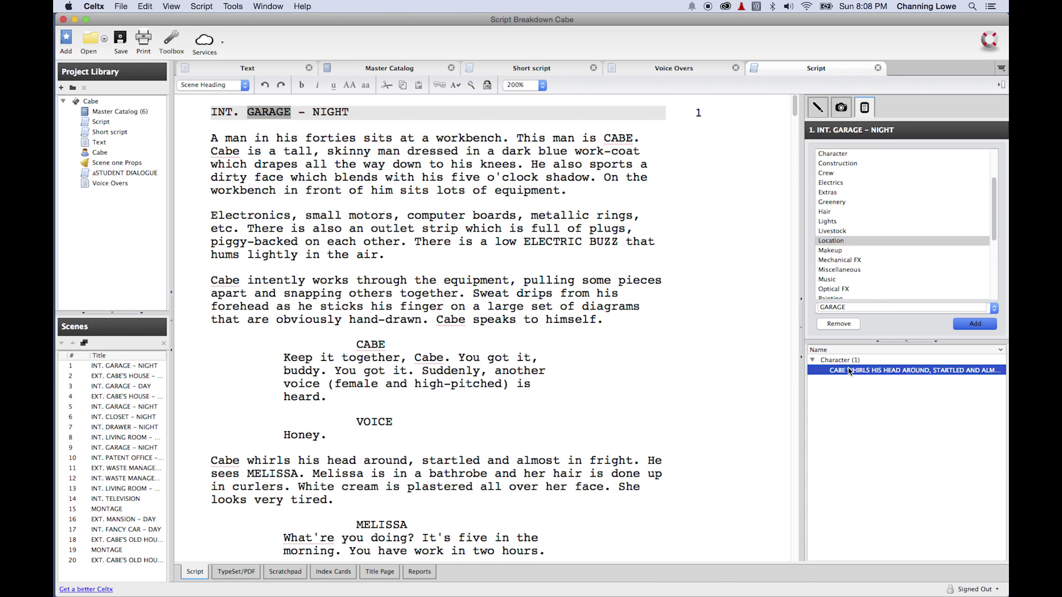
right_click(845, 374)
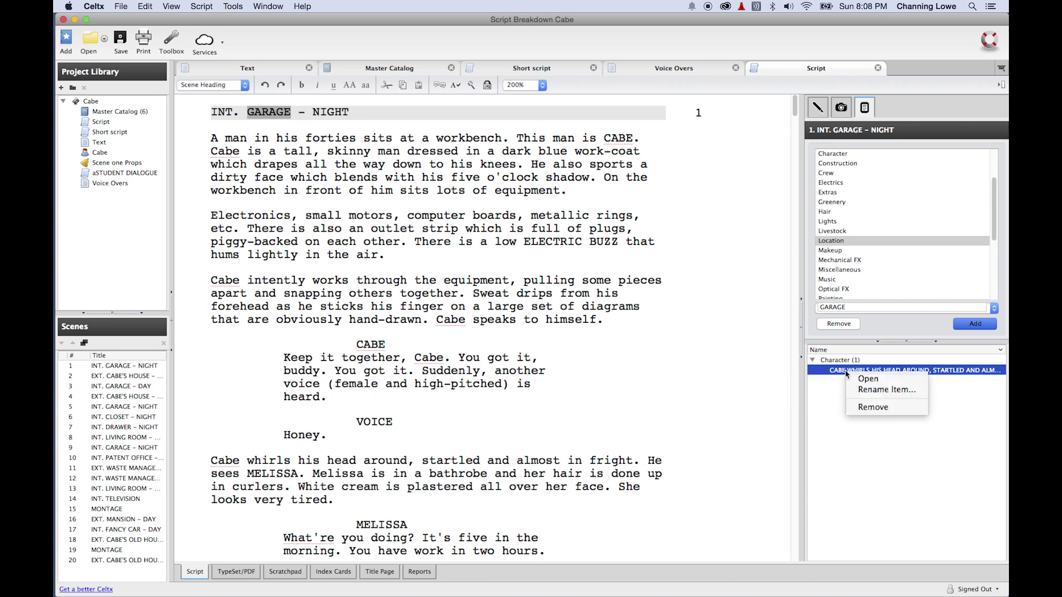
click(870, 408)
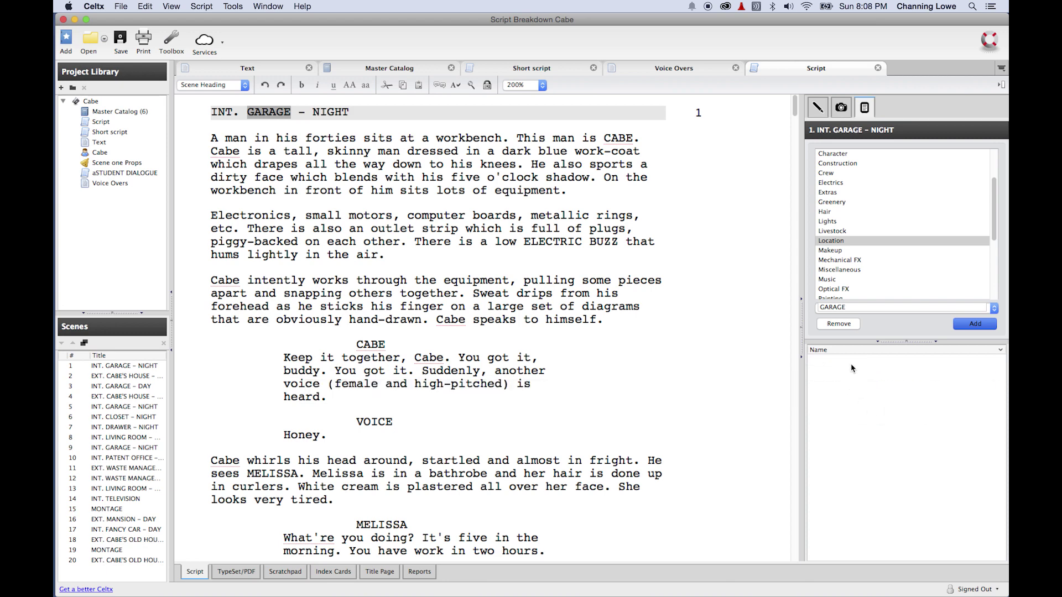
Tag GARAGE as a Location and confirm its highlight colour in the heading
click(835, 242)
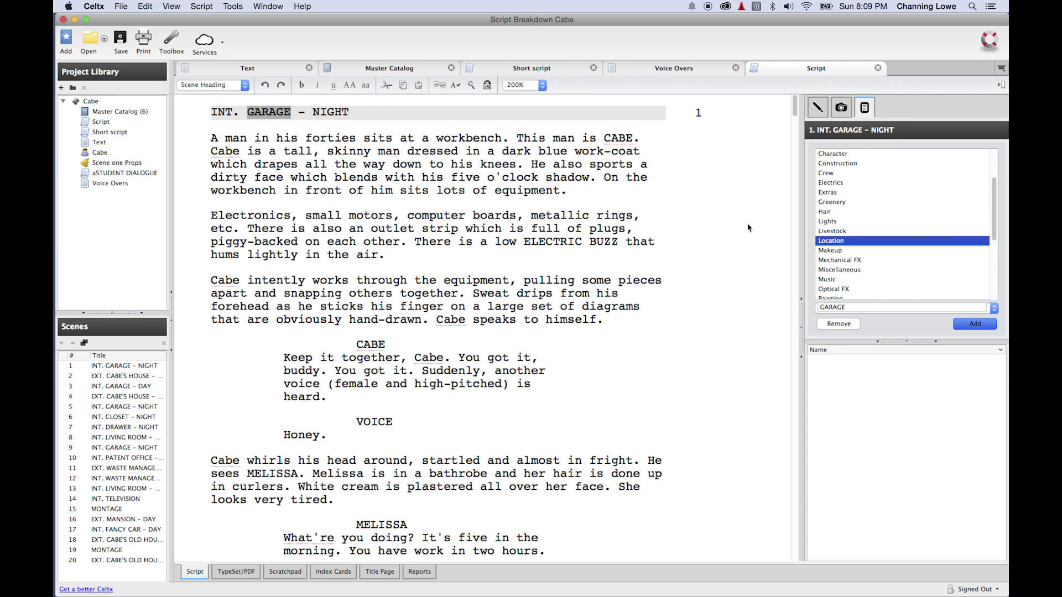
click(968, 325)
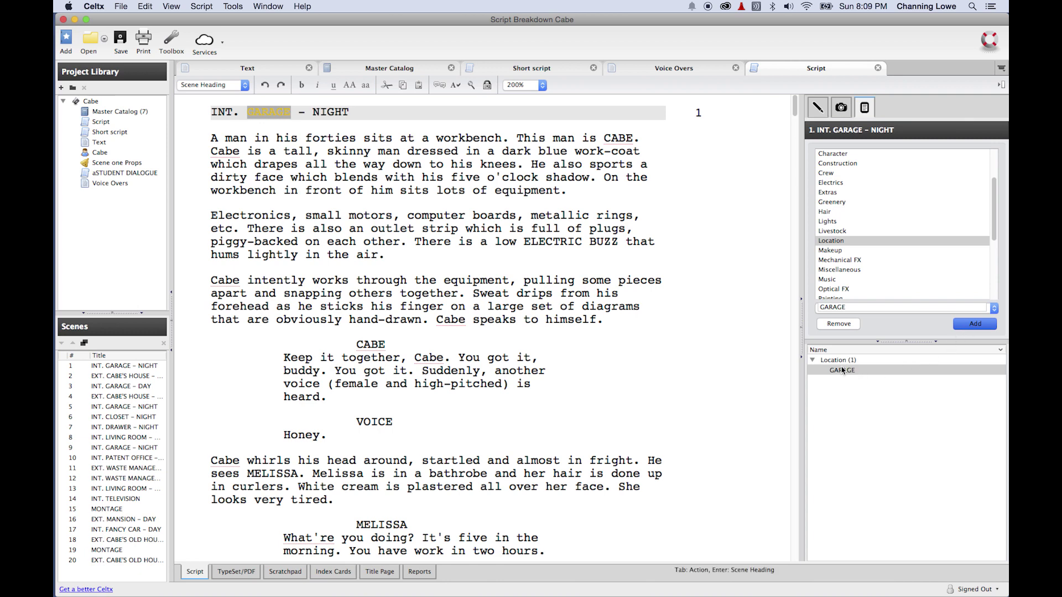
click(467, 157)
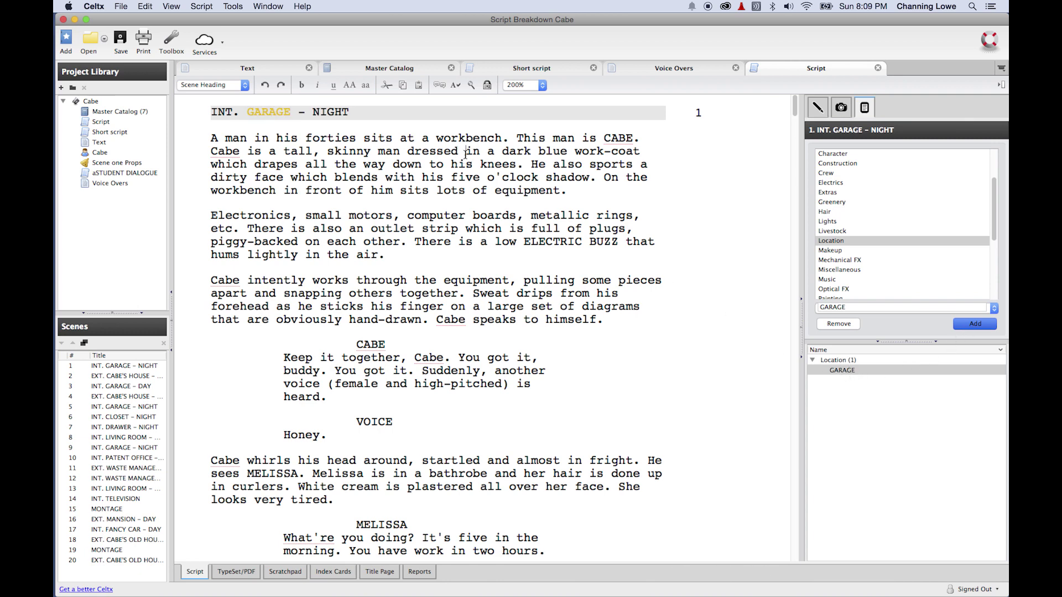
drag(292, 112, 248, 112)
click(264, 134)
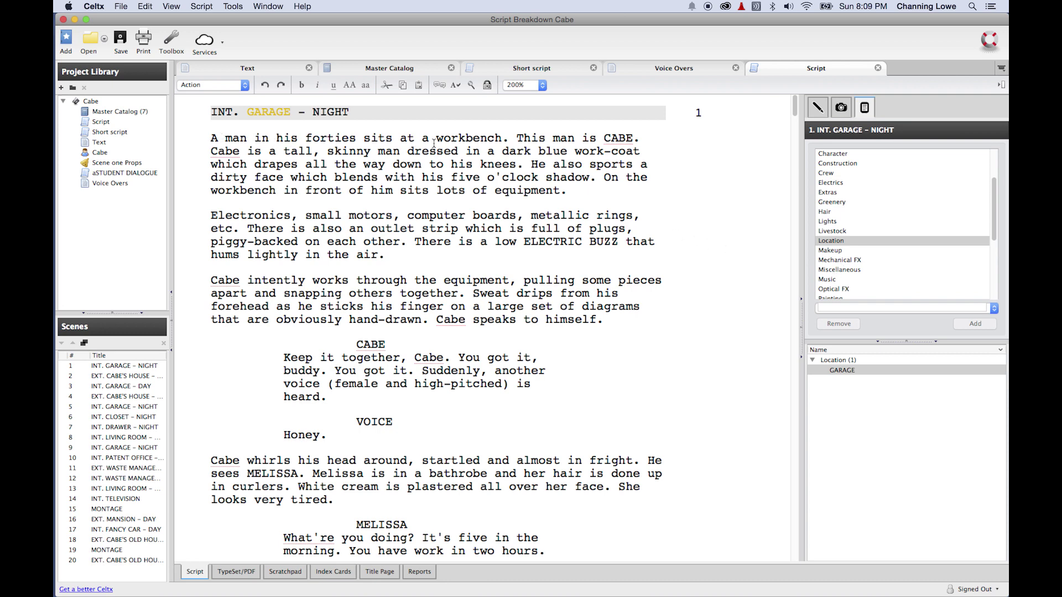
Tag CABE in the first action line as a Character in scene 1's breakdown
drag(248, 138, 224, 139)
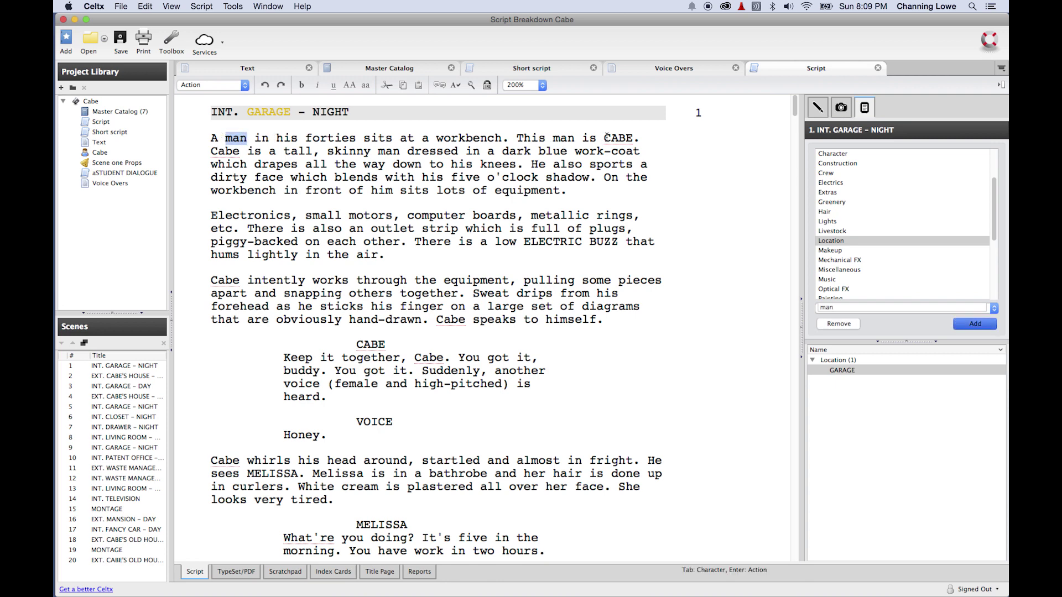
drag(605, 138, 634, 151)
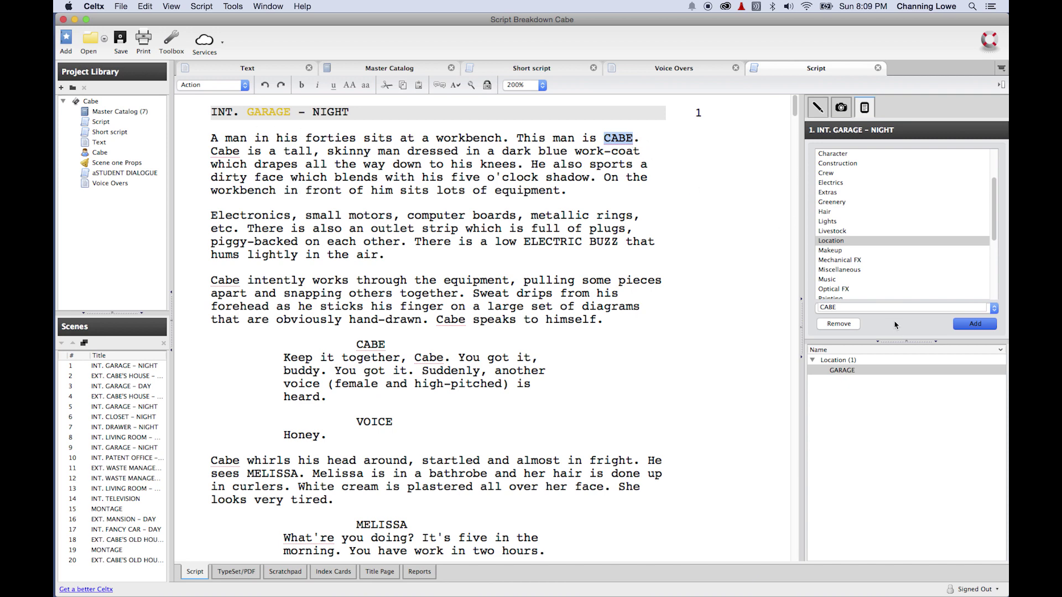
scroll(929, 221, up, 3)
click(866, 202)
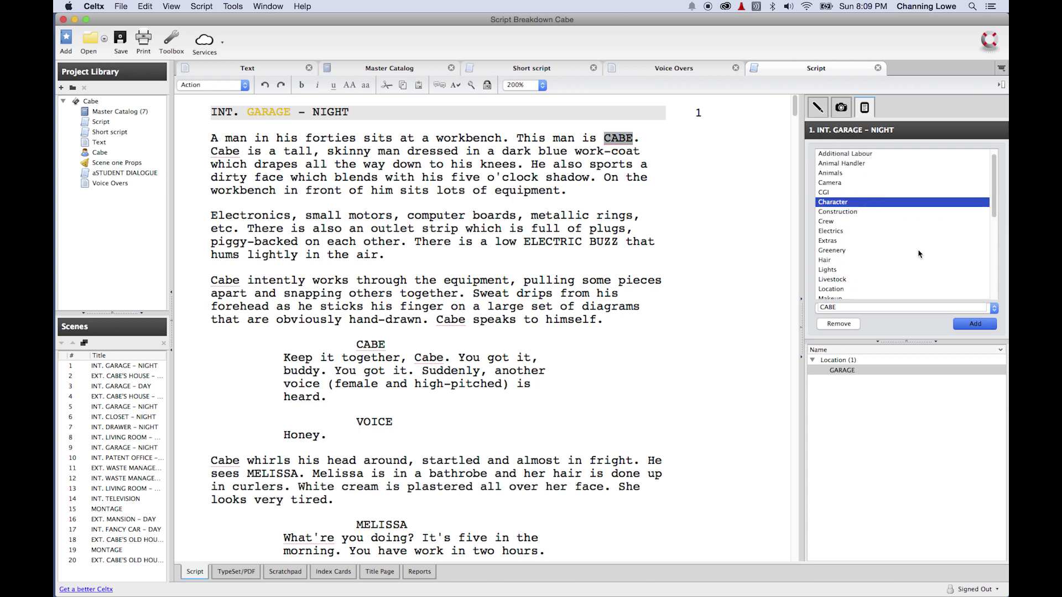
click(976, 324)
click(838, 391)
click(840, 369)
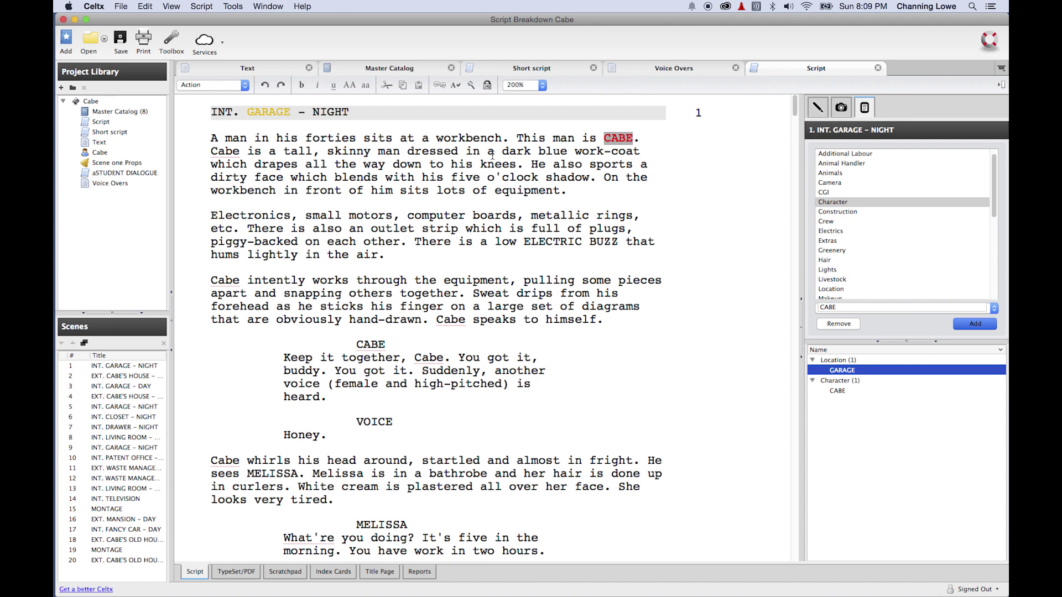
Tag 'dark blue work-coat' as Wardrobe, then select the phrase about the coat reaching his knees
drag(502, 151, 637, 152)
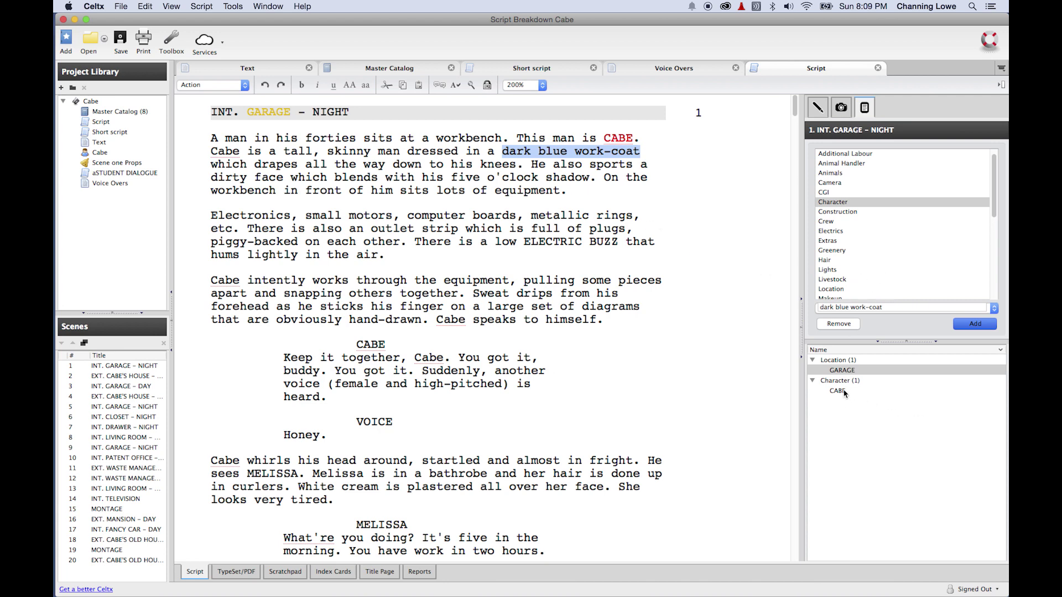
drag(994, 195, 996, 293)
click(850, 280)
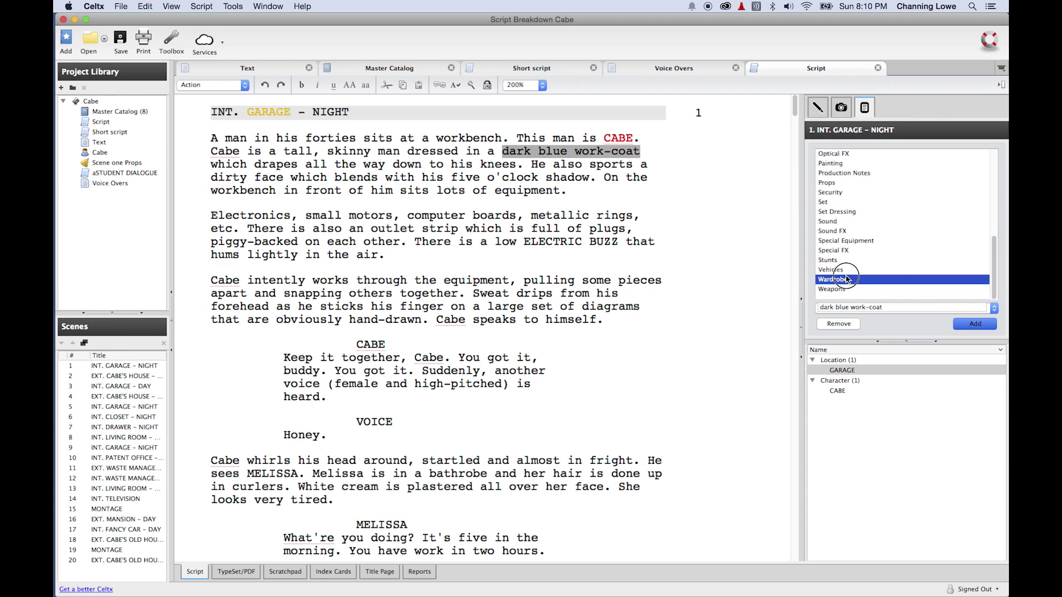
click(968, 325)
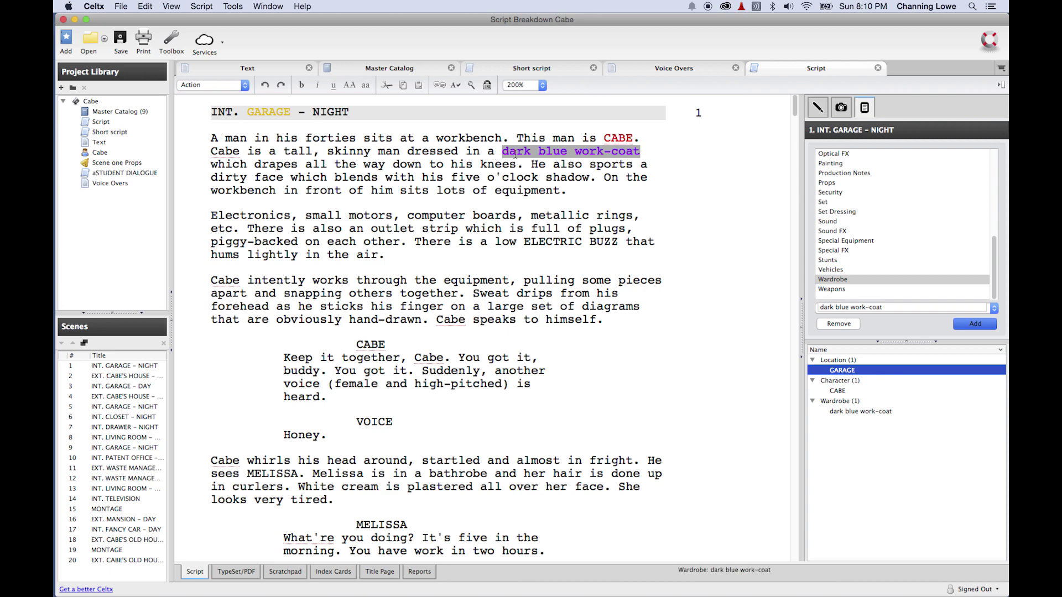
drag(518, 165, 232, 175)
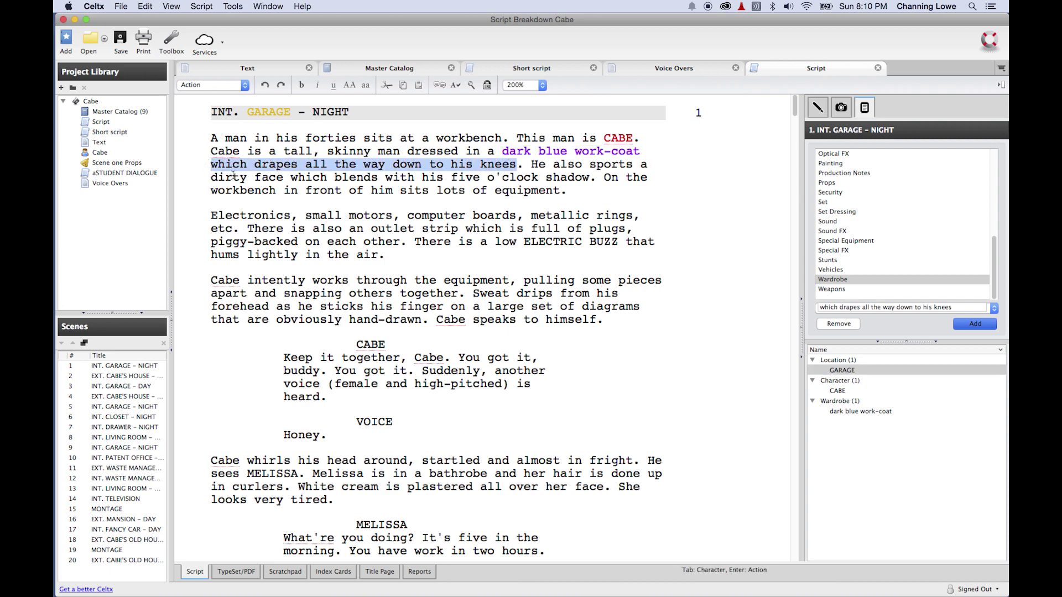
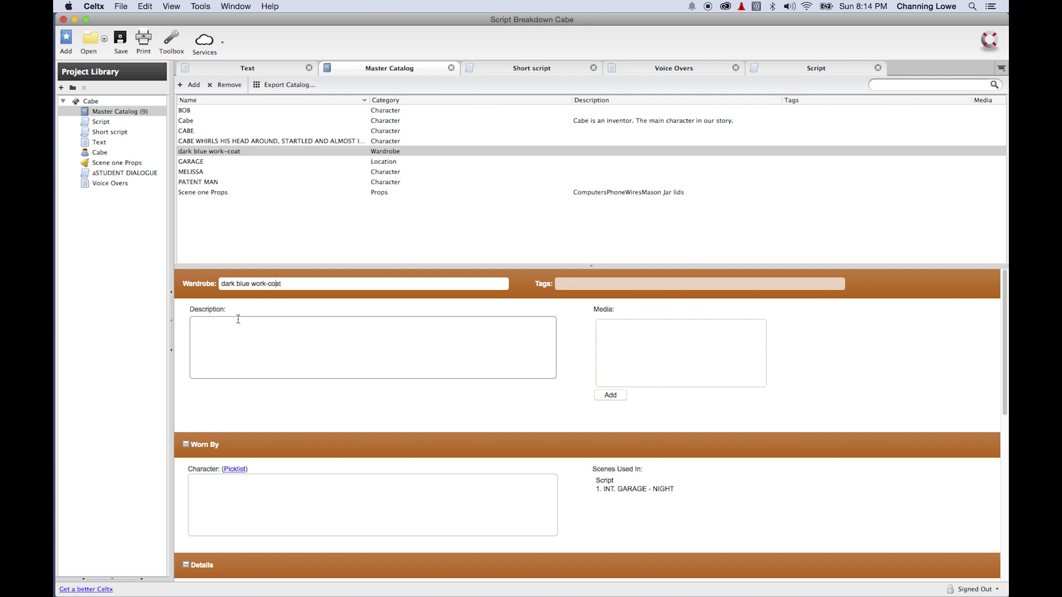
Paste the copied knee-length line as the dark blue work-coat's description, prefixed 'This is for Cabe,'
click(236, 330)
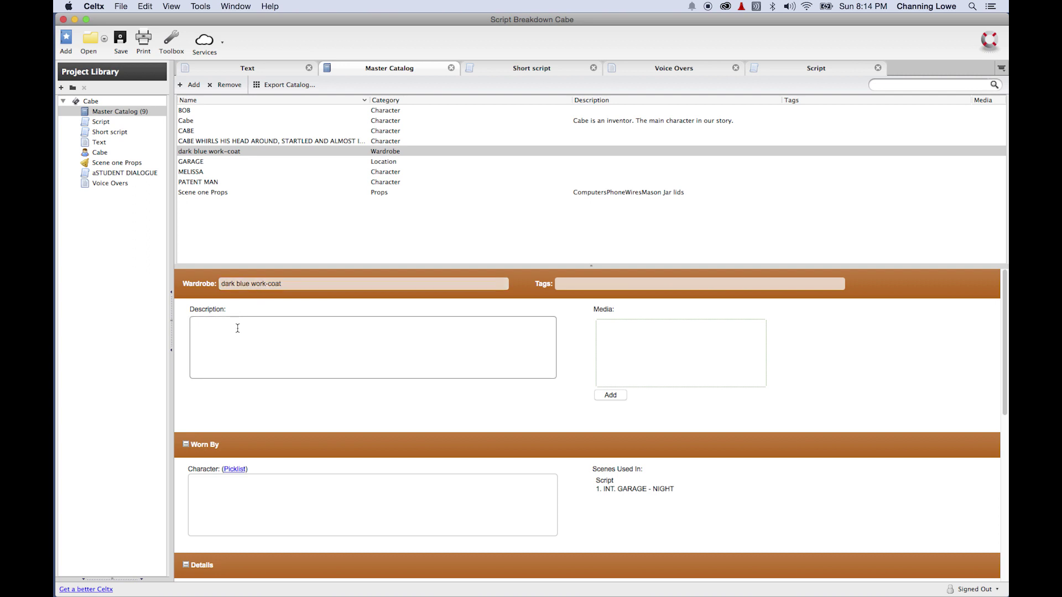
text(which drapes all the way down to his knees)
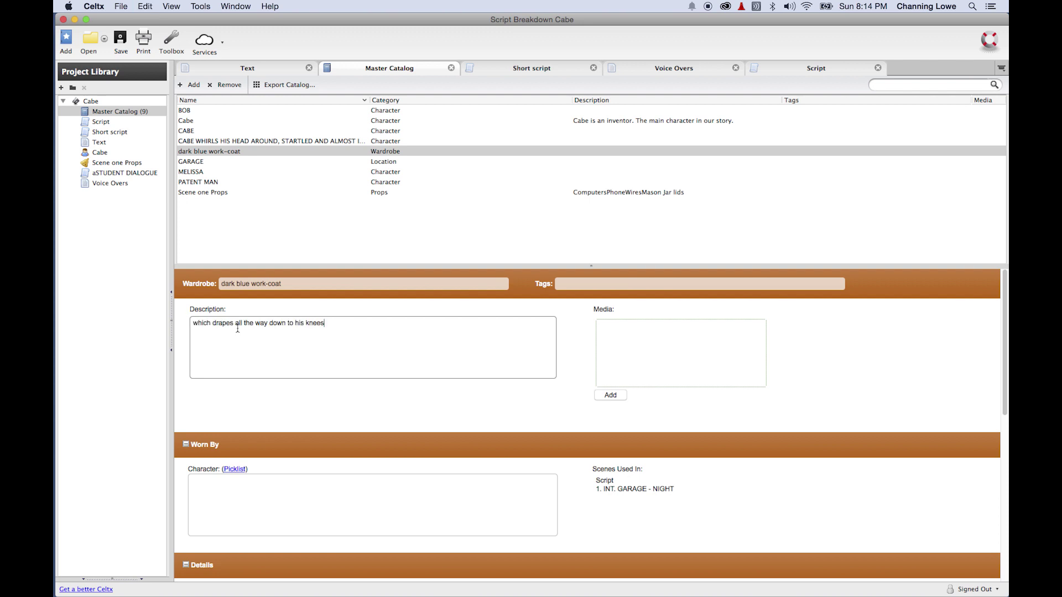
click(195, 326)
text(This is for Cabe, )
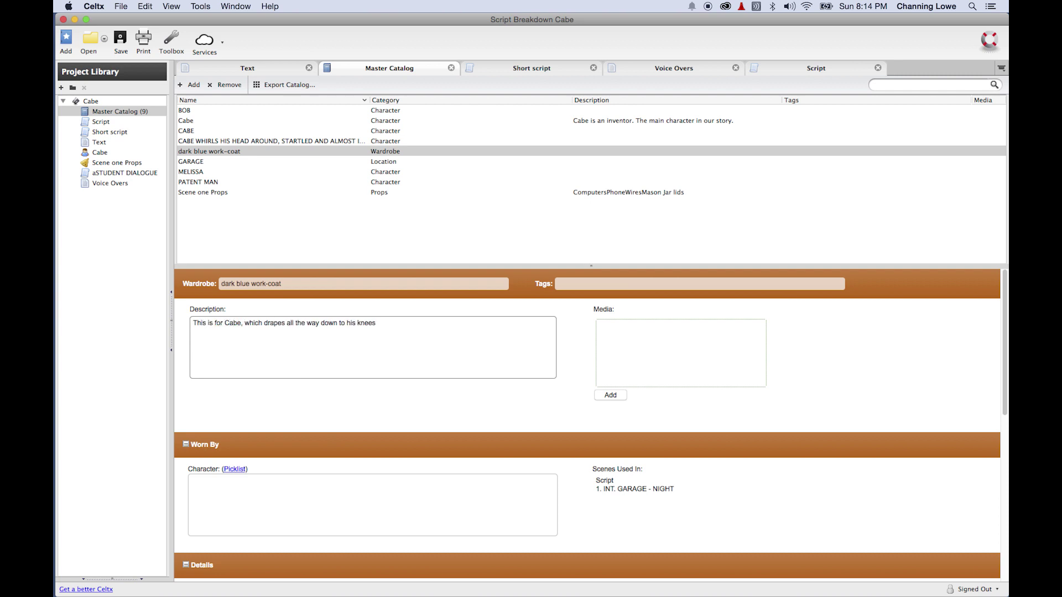
text(.)
Mark the dark blue work-coat as worn by CABE via the character picklist
scroll(408, 367, down, 3)
click(220, 427)
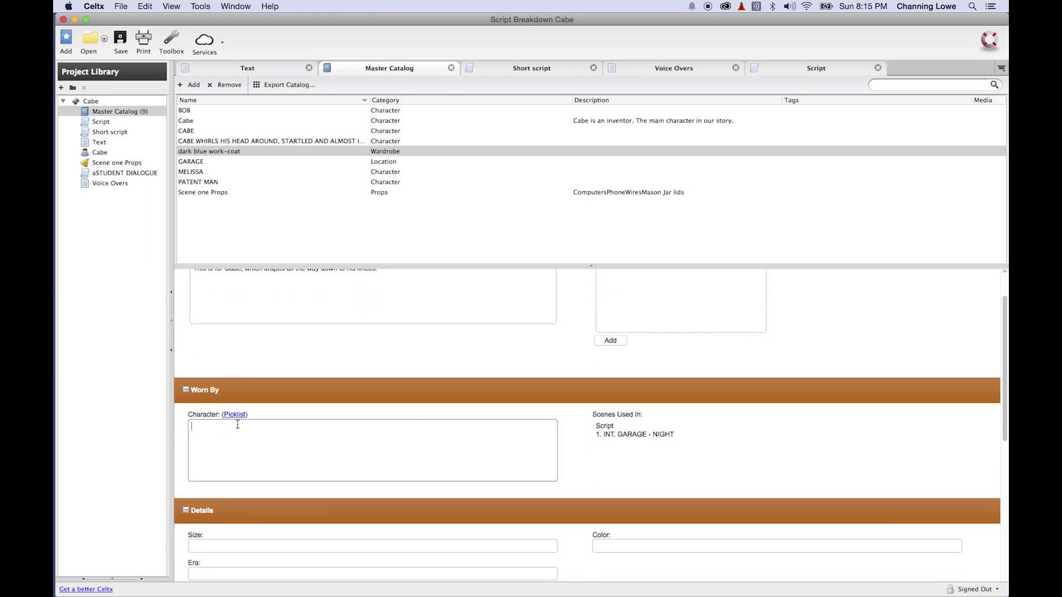
click(235, 414)
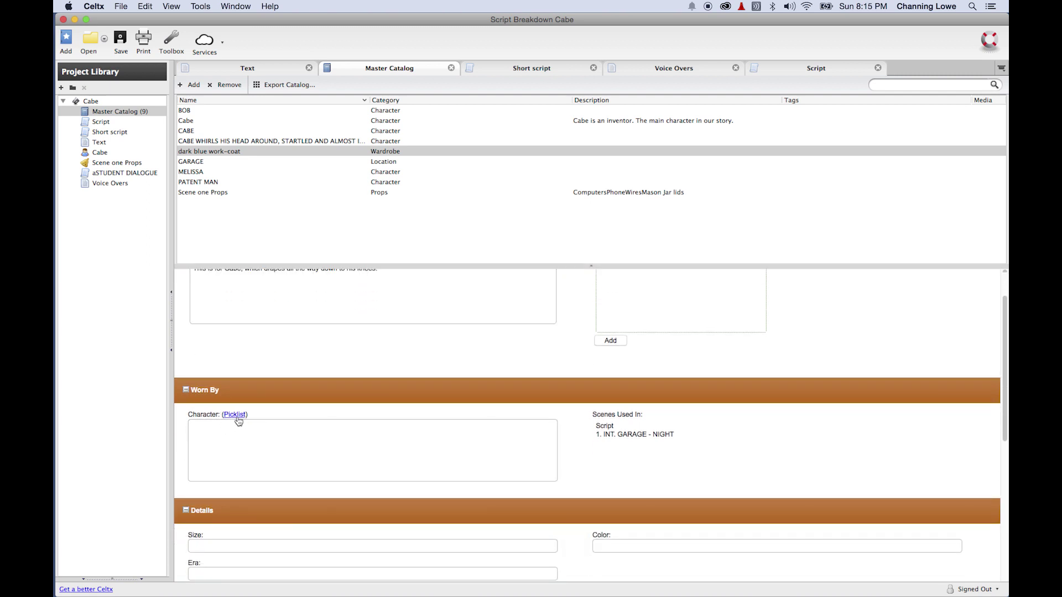
click(443, 41)
click(605, 209)
scroll(339, 441, up, 3)
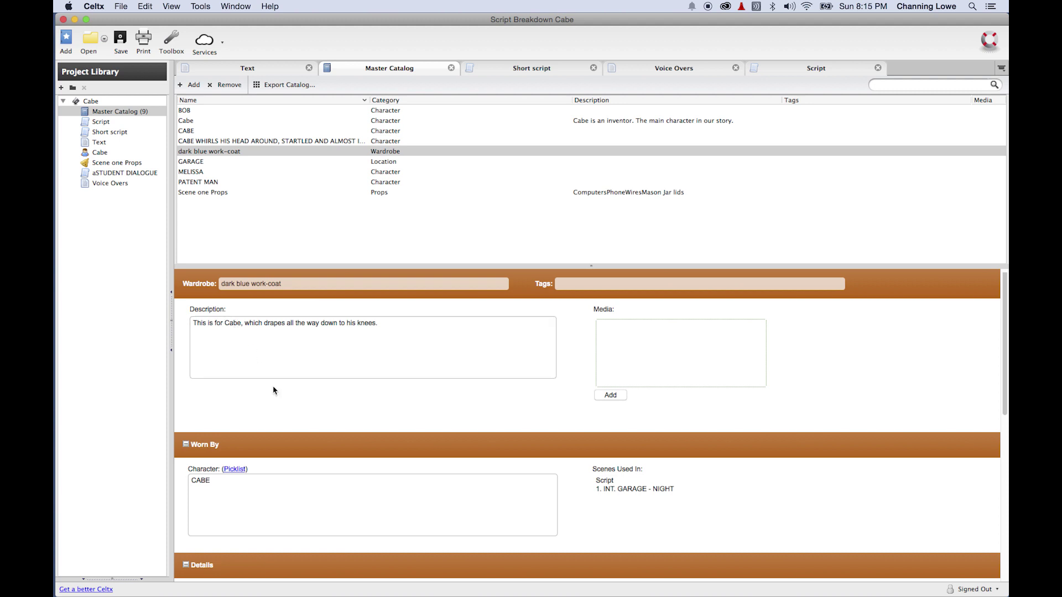
scroll(276, 417, down, 4)
scroll(269, 416, down, 2)
click(247, 452)
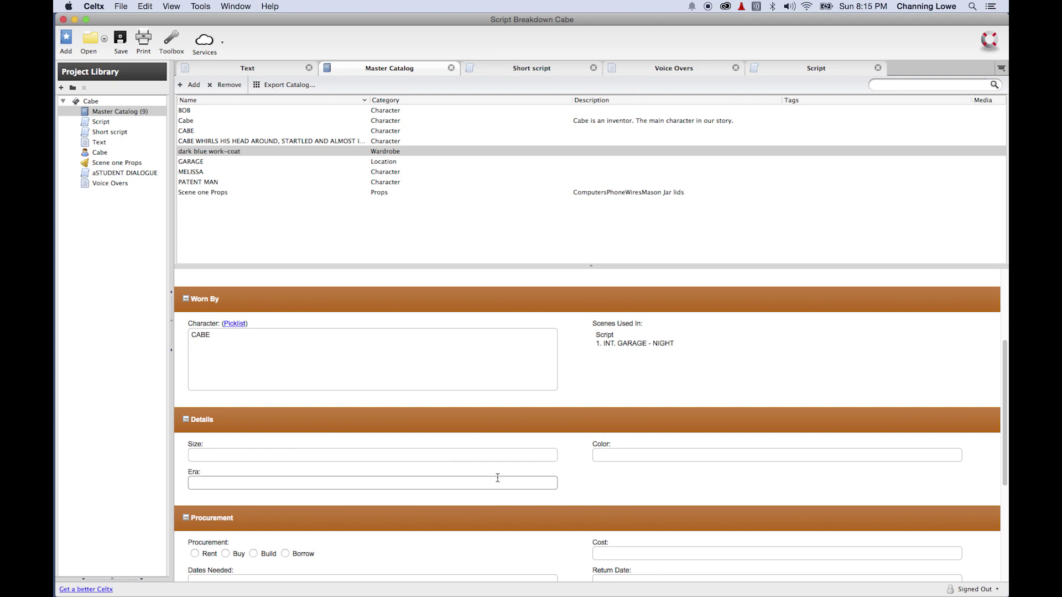
scroll(559, 481, down, 6)
scroll(560, 485, up, 8)
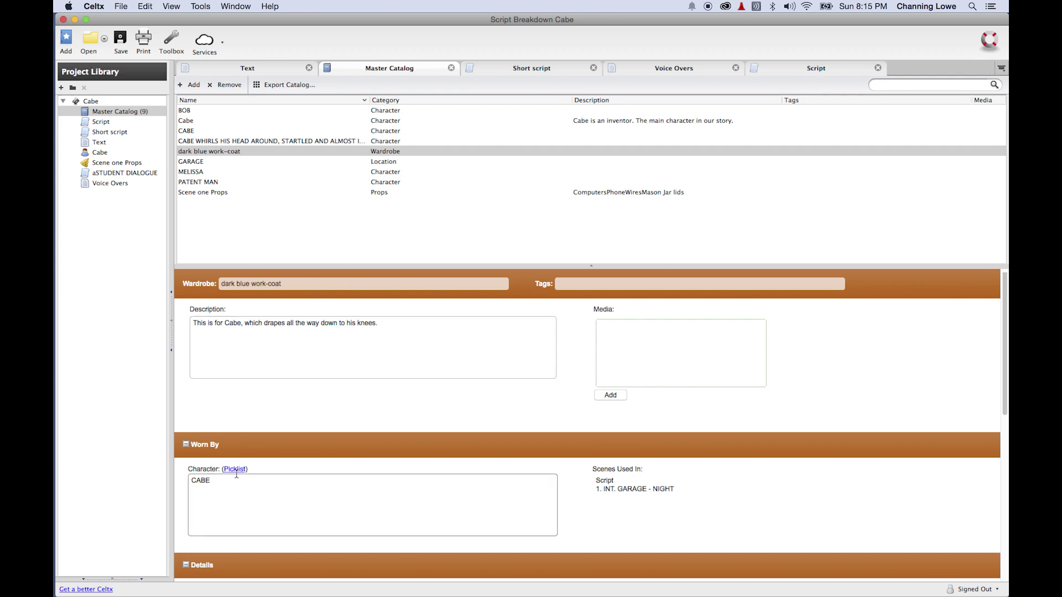
Tag 'dirty face' in the scene 1 script as a Makeup element
click(796, 76)
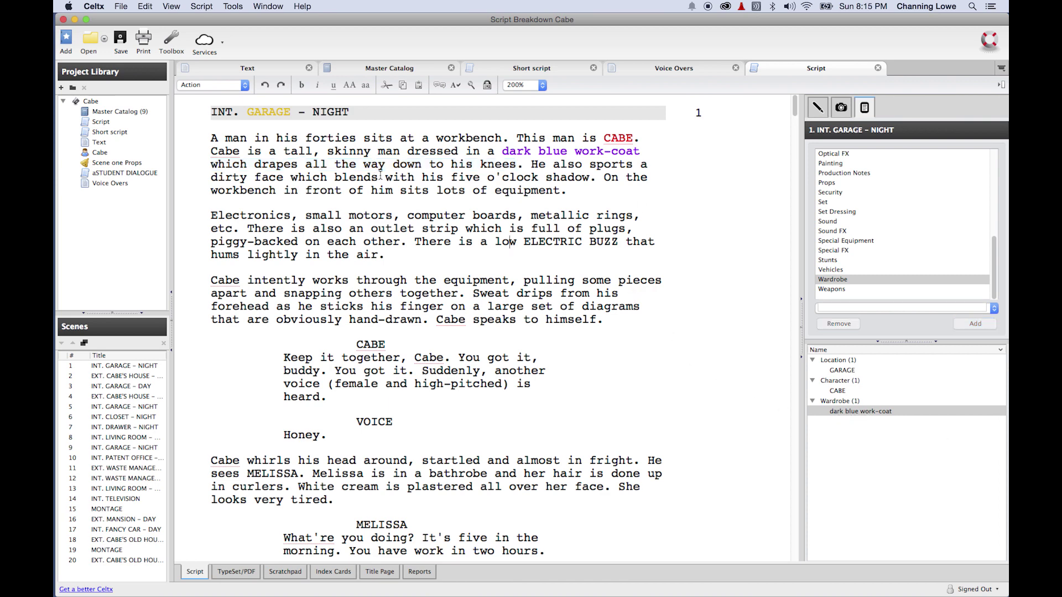
drag(213, 179, 283, 178)
scroll(973, 254, up, 5)
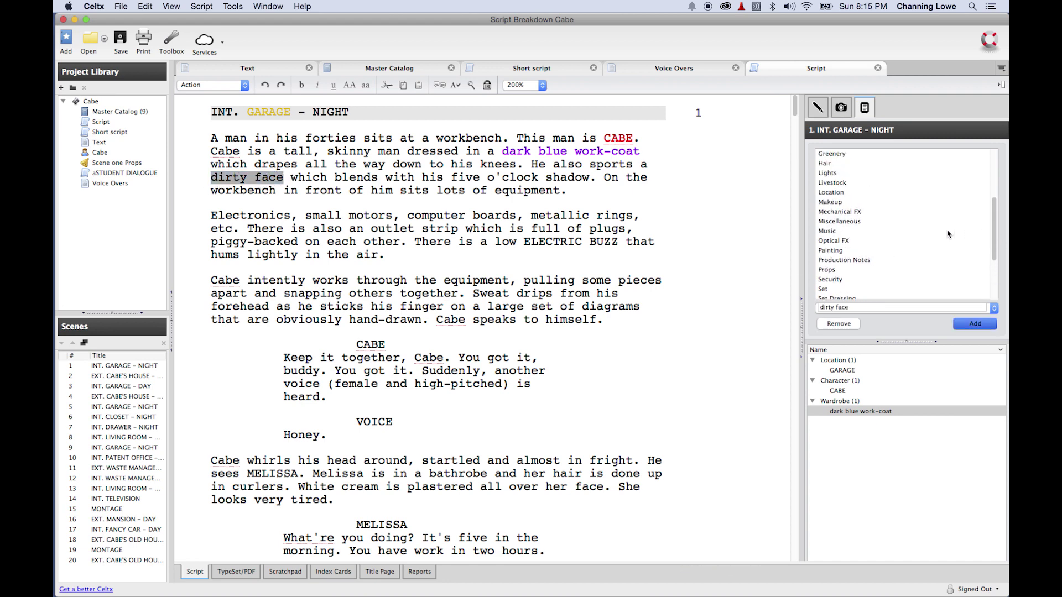
click(832, 202)
click(974, 324)
Give dirty face the Master Catalog description 'This is for Cabe.'
click(813, 422)
double_click(835, 432)
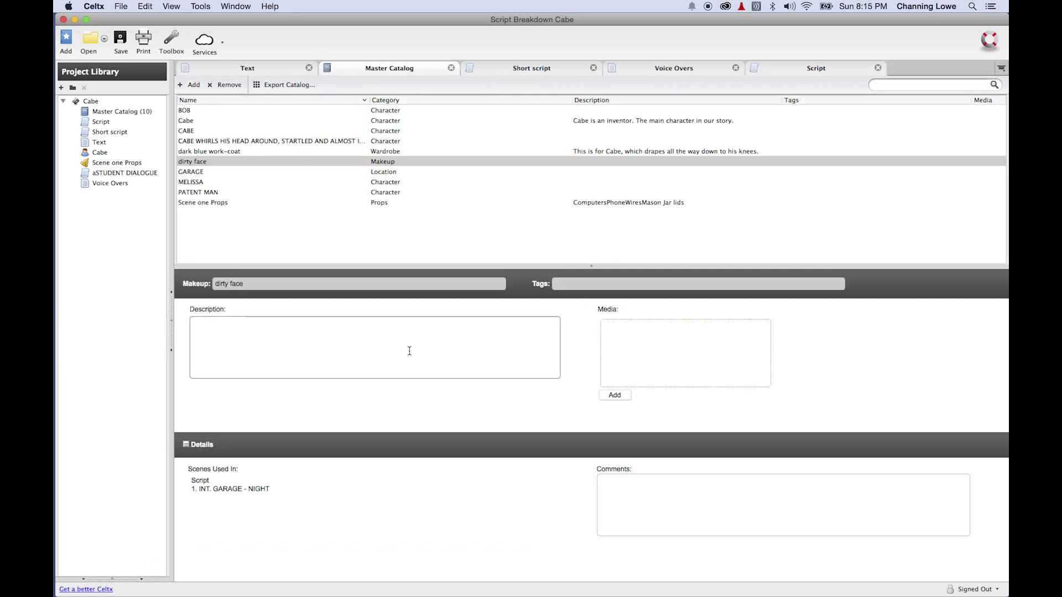
click(252, 339)
text(This is for Cabe.)
click(799, 71)
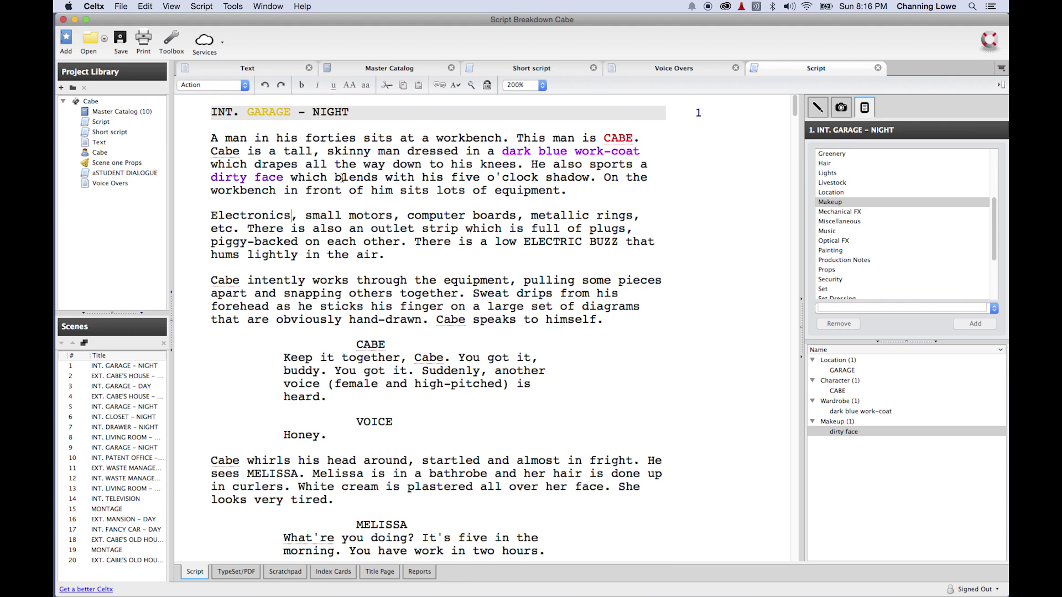
Append a capitalised 'Blends with his five o'clock shadow' to the dirty face description
drag(335, 178, 590, 180)
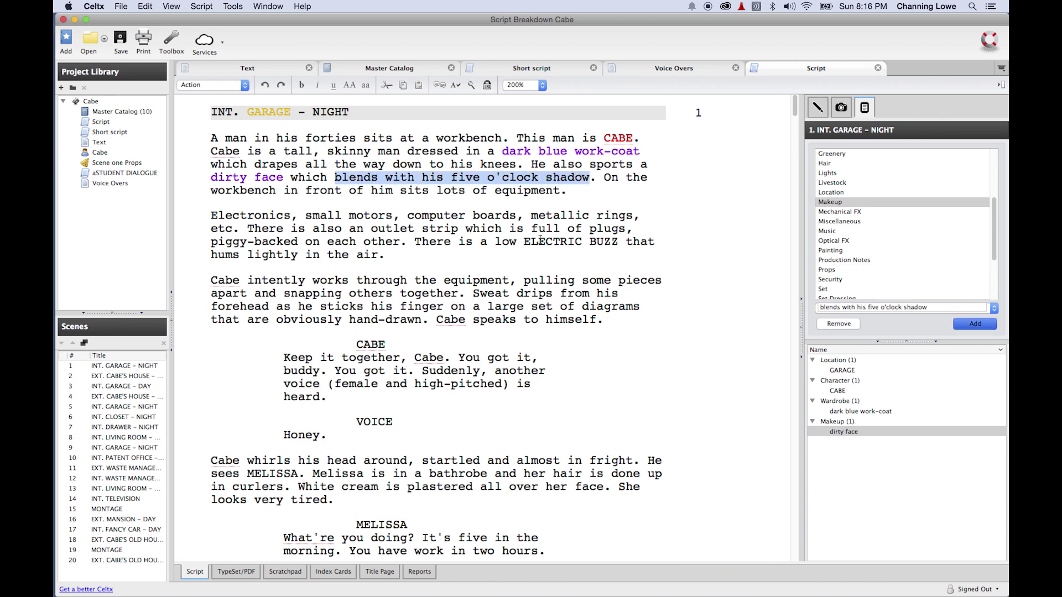
double_click(842, 432)
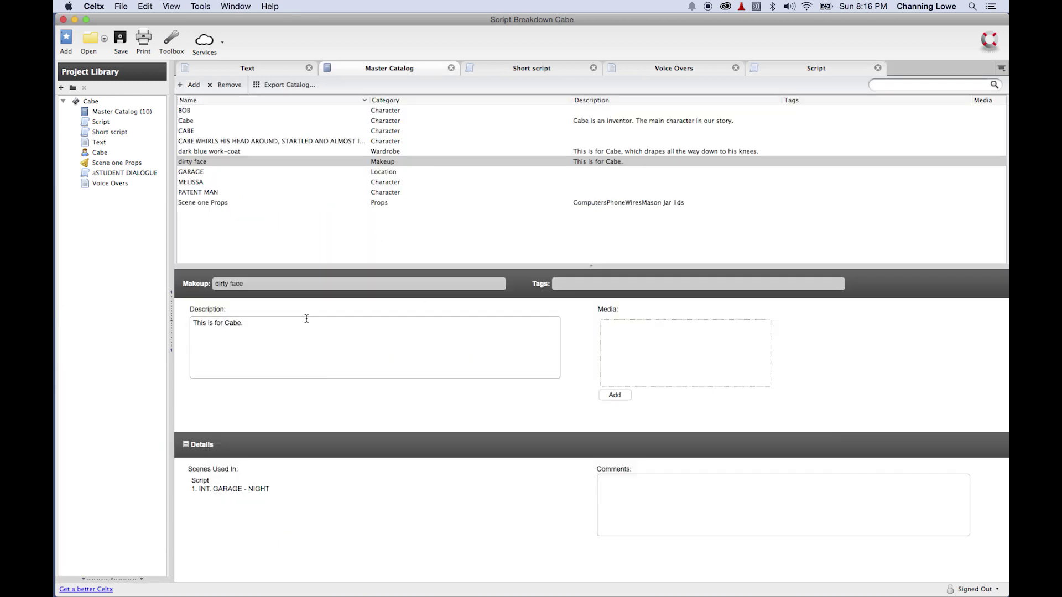
click(267, 325)
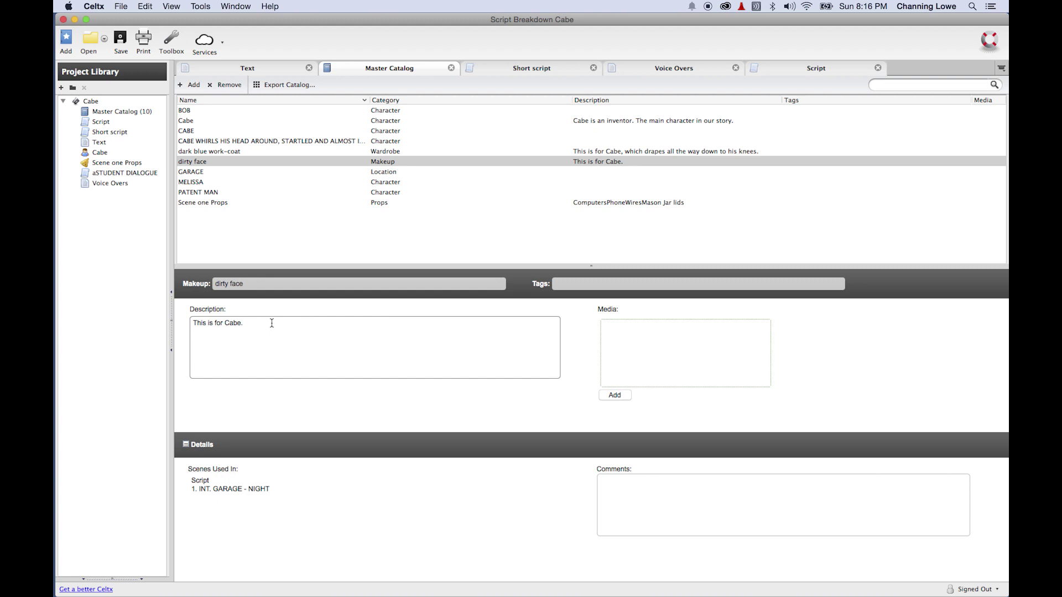
text(blends with his five o'clock shadow)
click(248, 326)
key(BackSpace)
text(B)
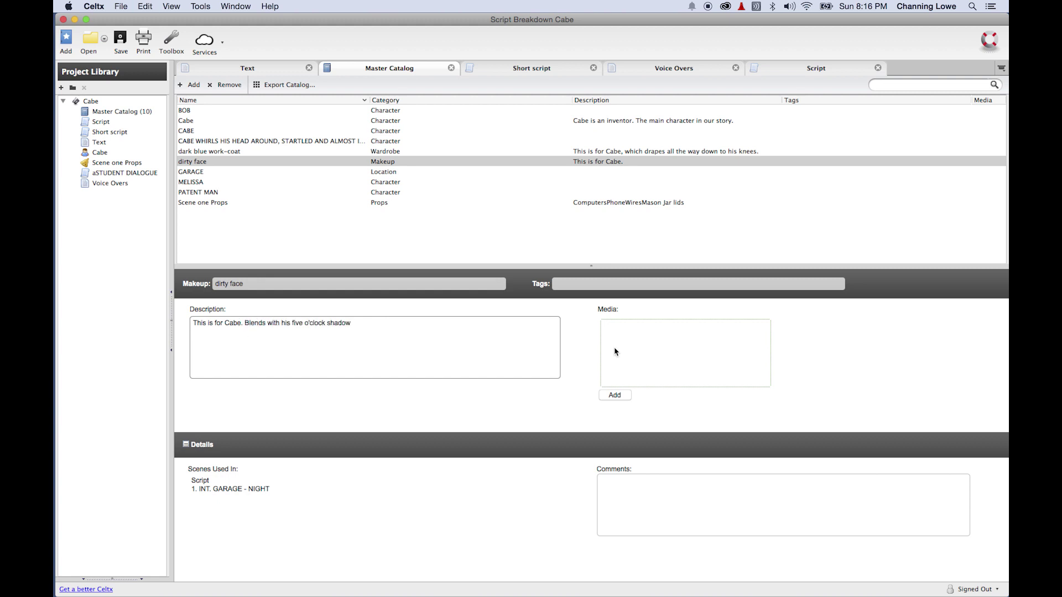
click(408, 337)
click(793, 73)
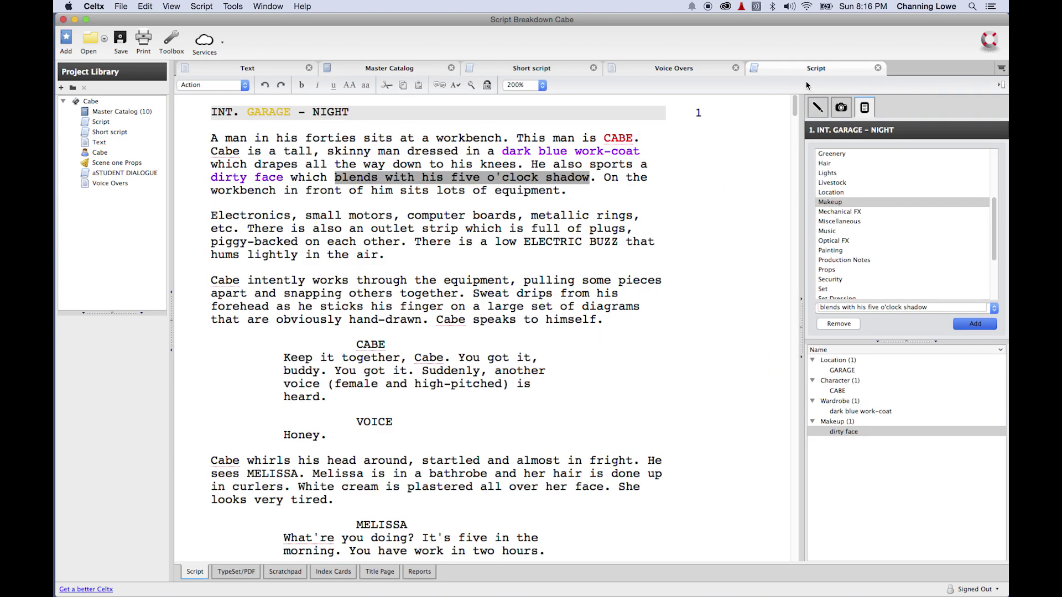
Tag 'lots of equipment' in scene 1 as Set Dressing
click(462, 270)
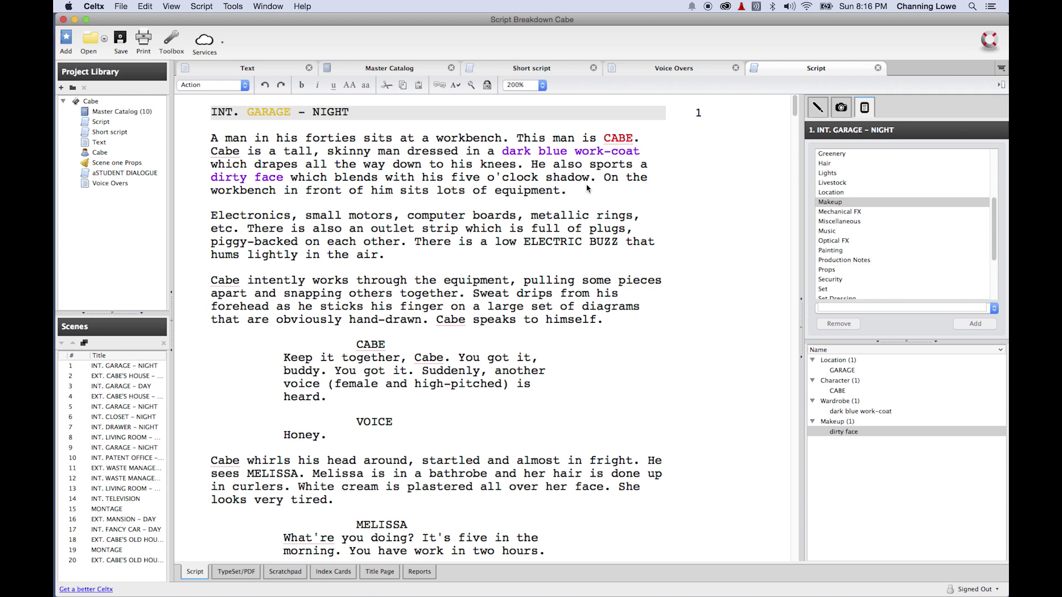
drag(604, 177, 566, 191)
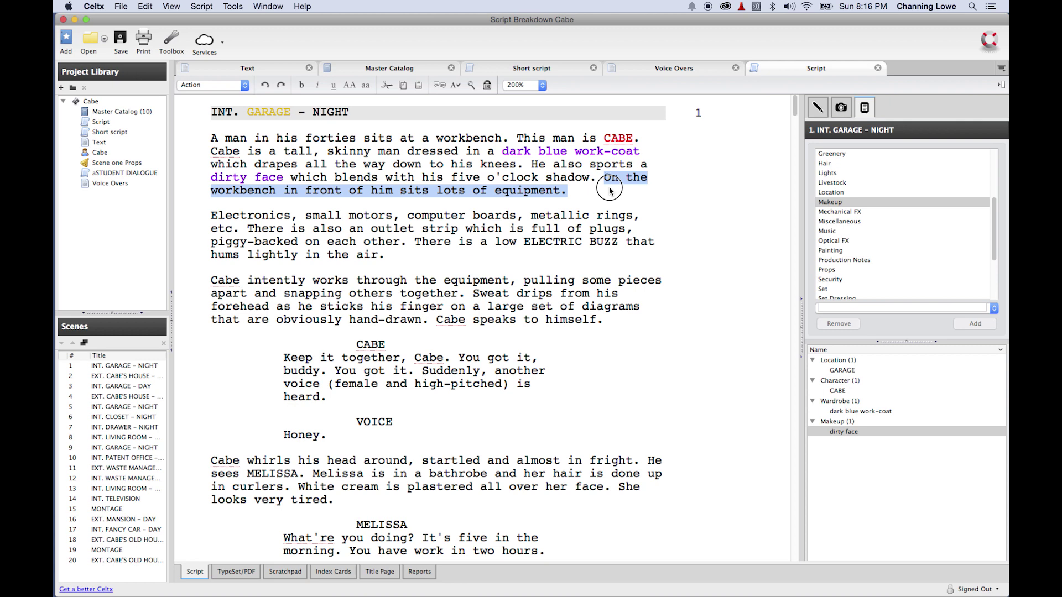
click(574, 194)
drag(438, 189, 560, 191)
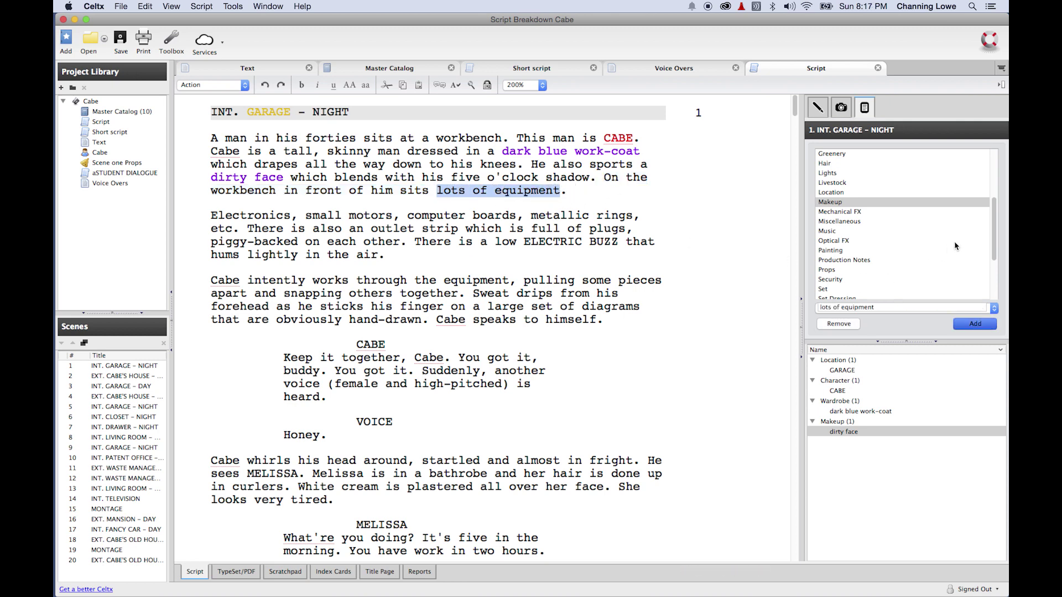
drag(993, 230, 994, 264)
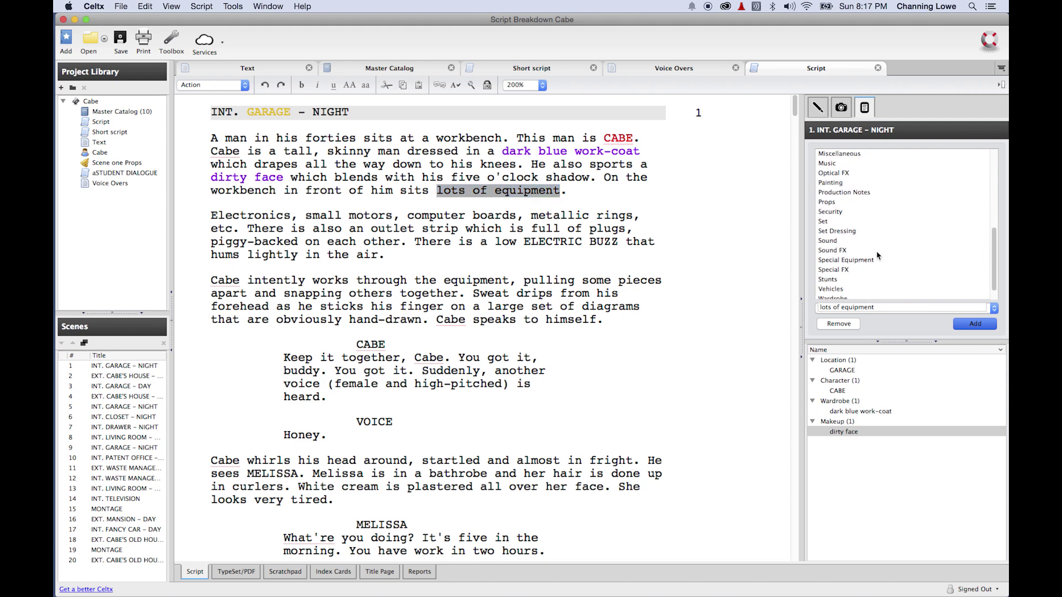
click(849, 233)
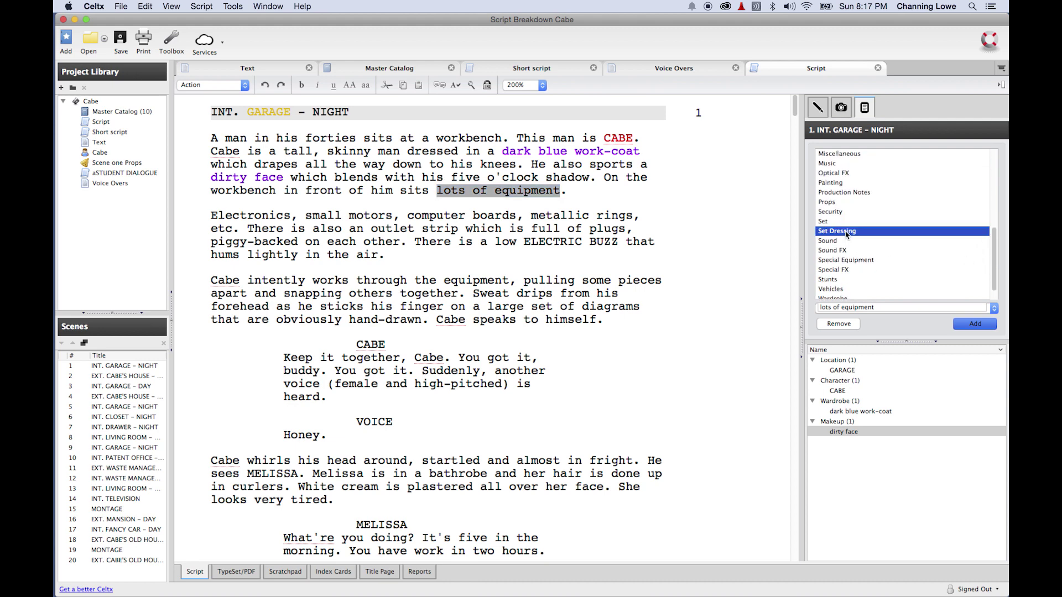
click(973, 325)
click(813, 442)
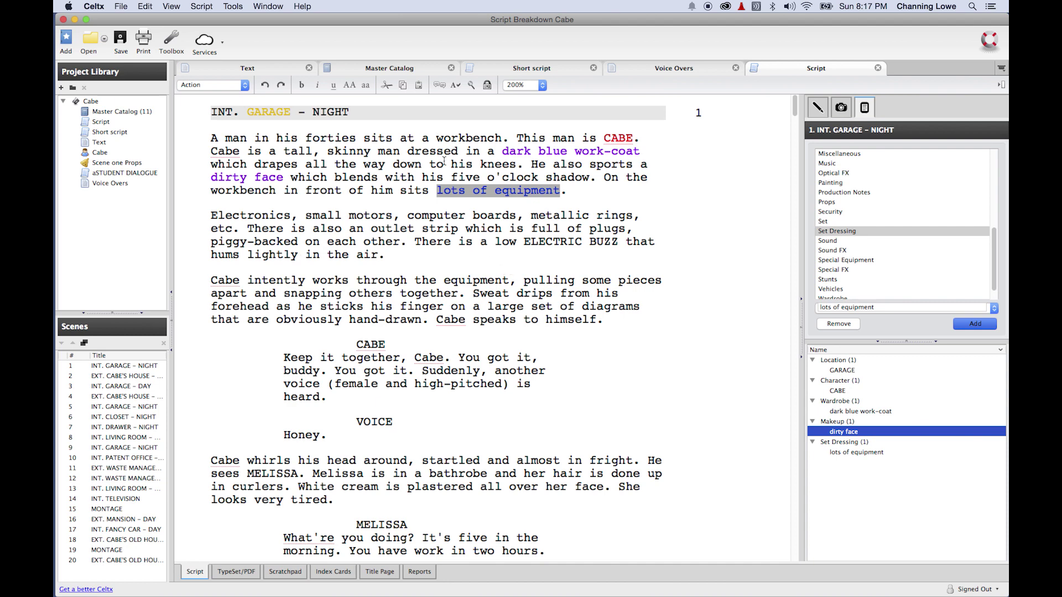
Tag 'workbench' in scene 1 as a Set element
click(441, 137)
drag(441, 138, 502, 138)
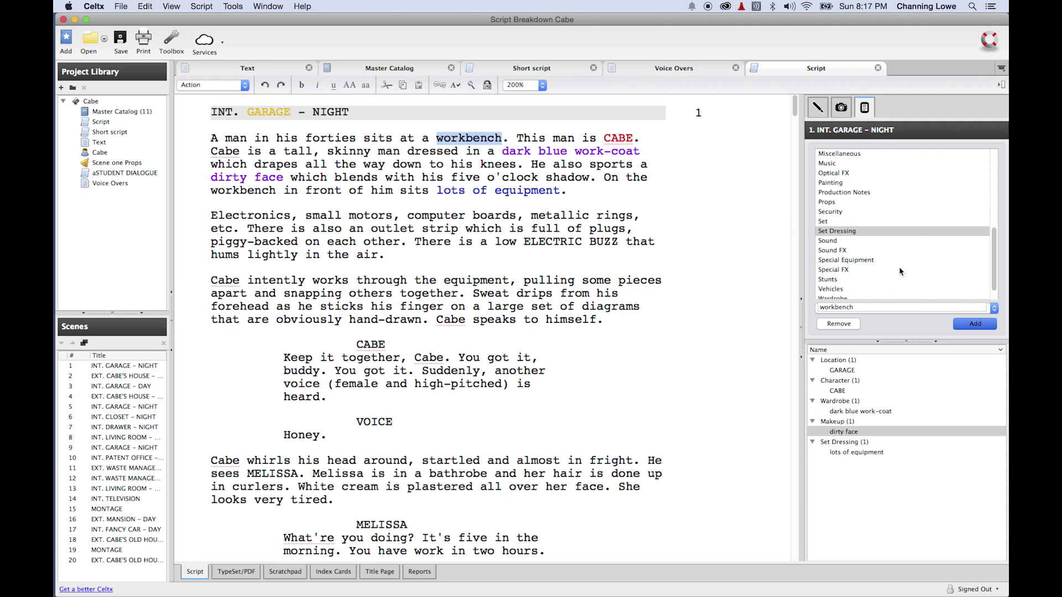
click(829, 223)
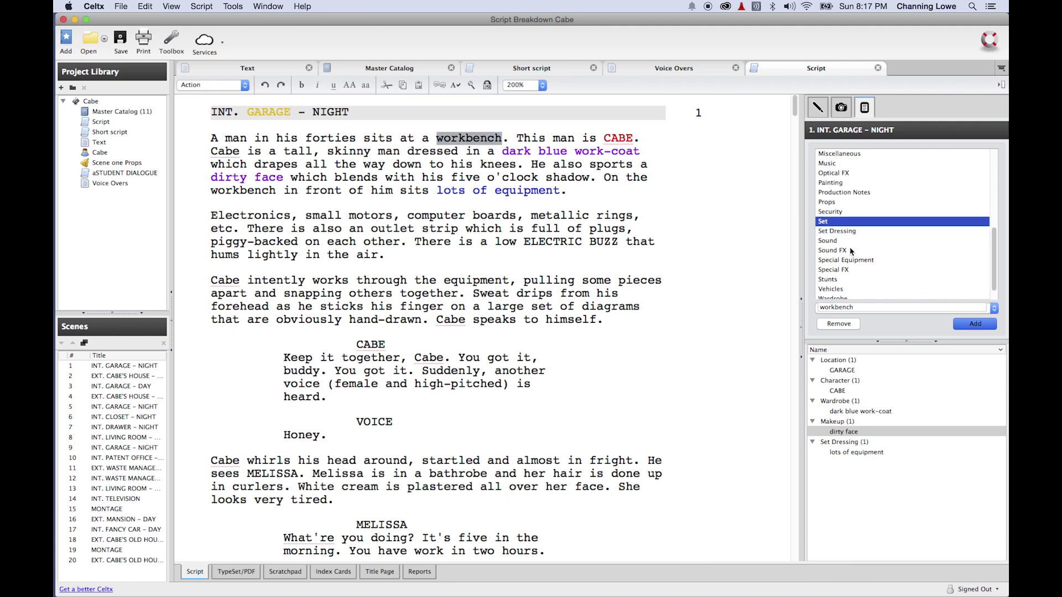
click(972, 328)
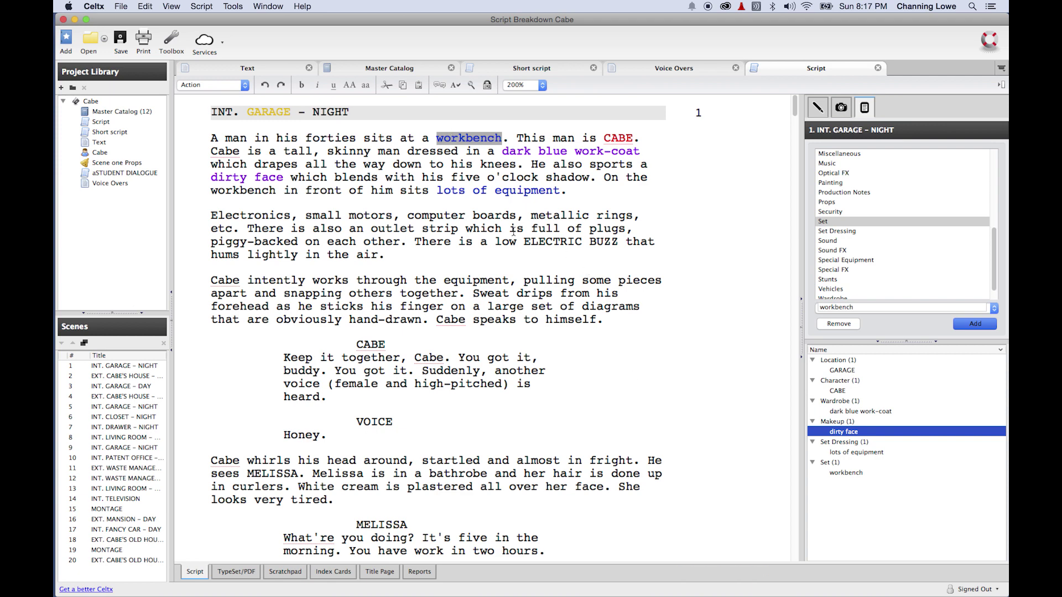
click(491, 217)
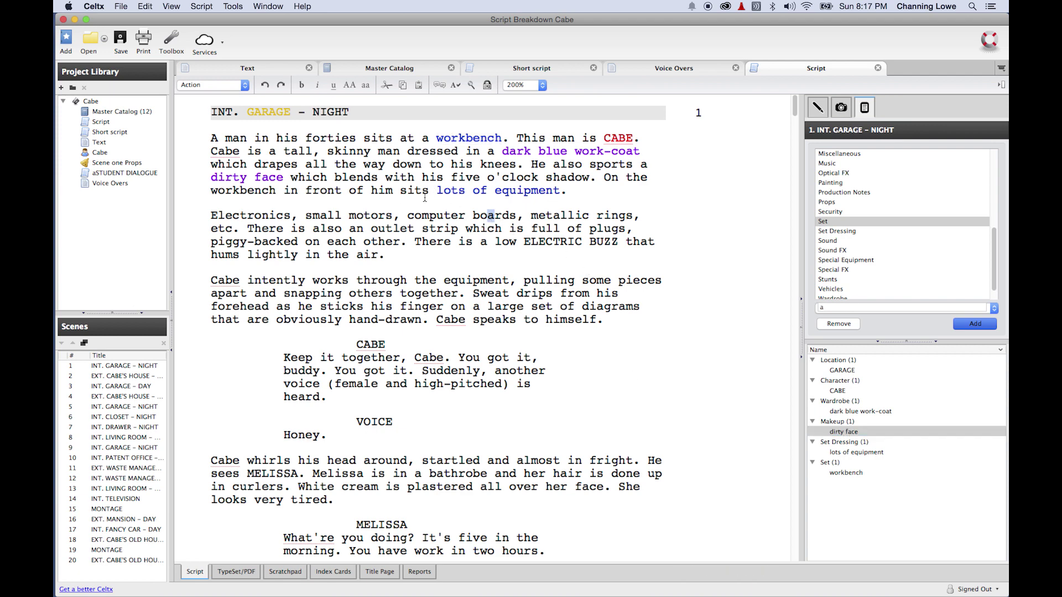
drag(211, 214, 239, 230)
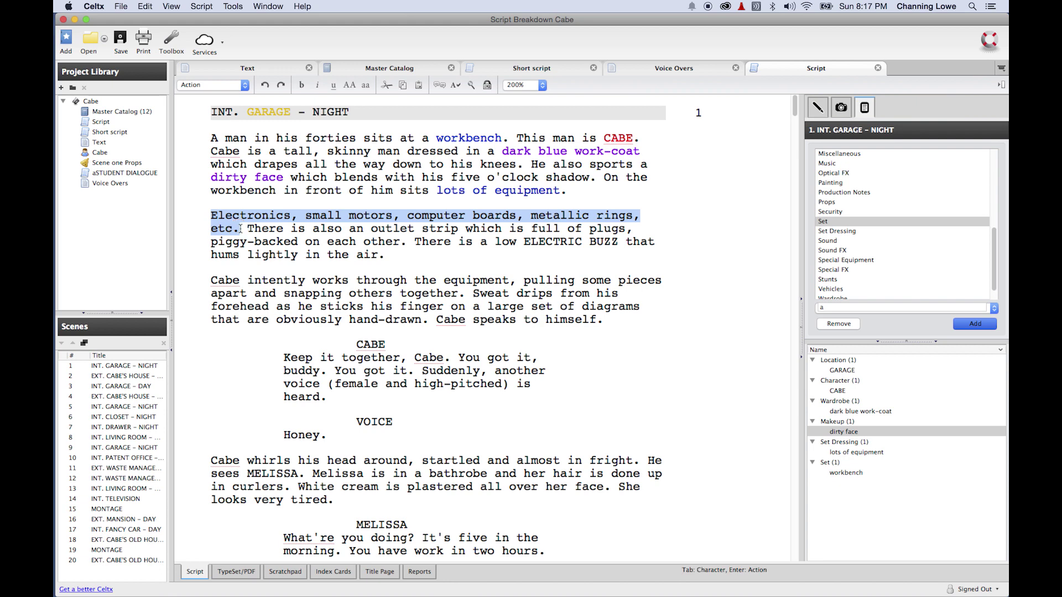
double_click(846, 453)
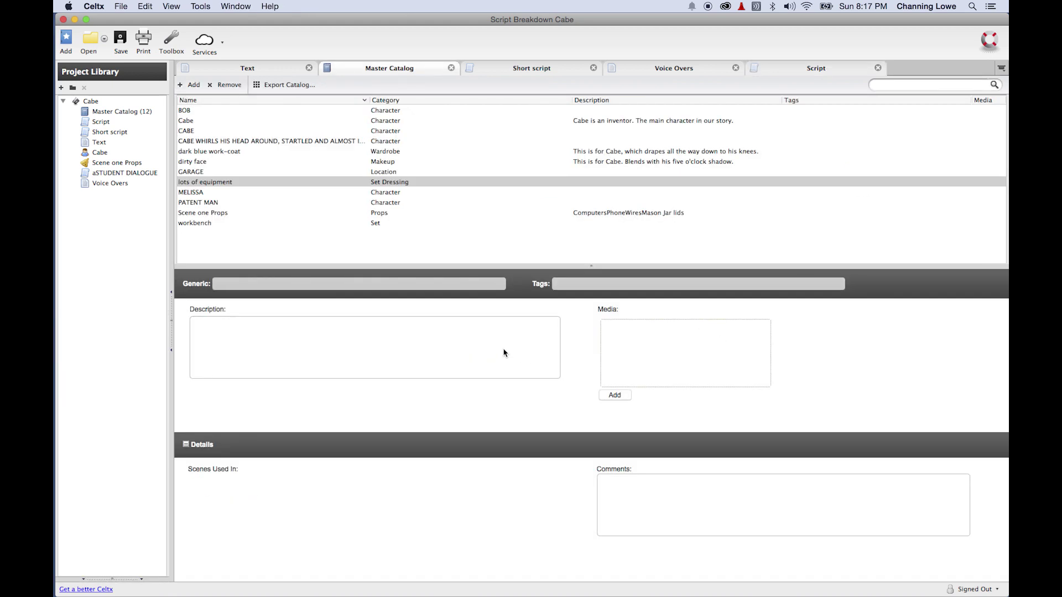
Paste the electronics, small motors, computer boards and metallic rings list as the lots of equipment description
click(798, 71)
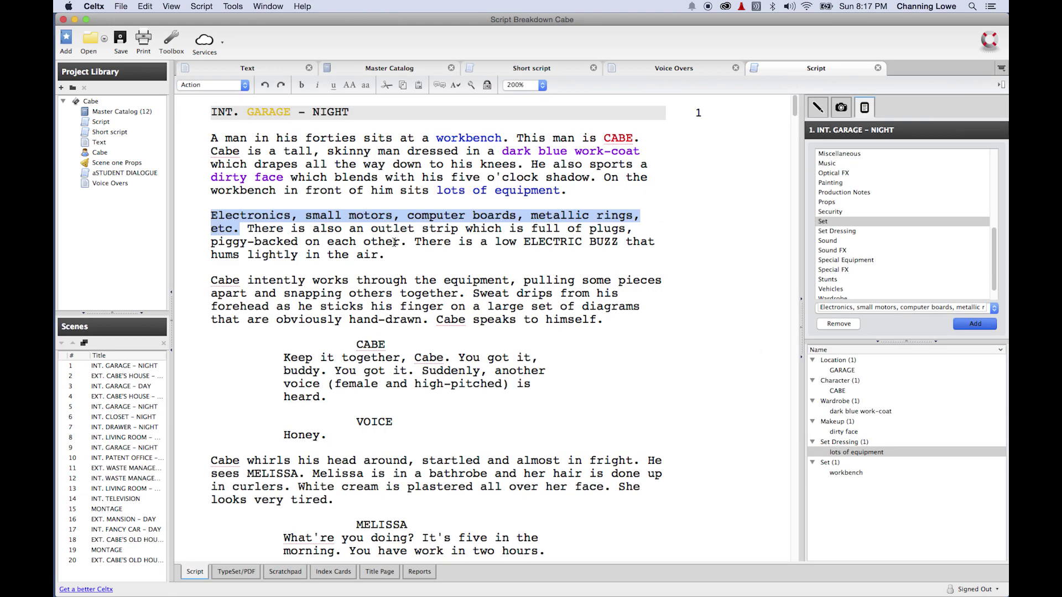
double_click(856, 453)
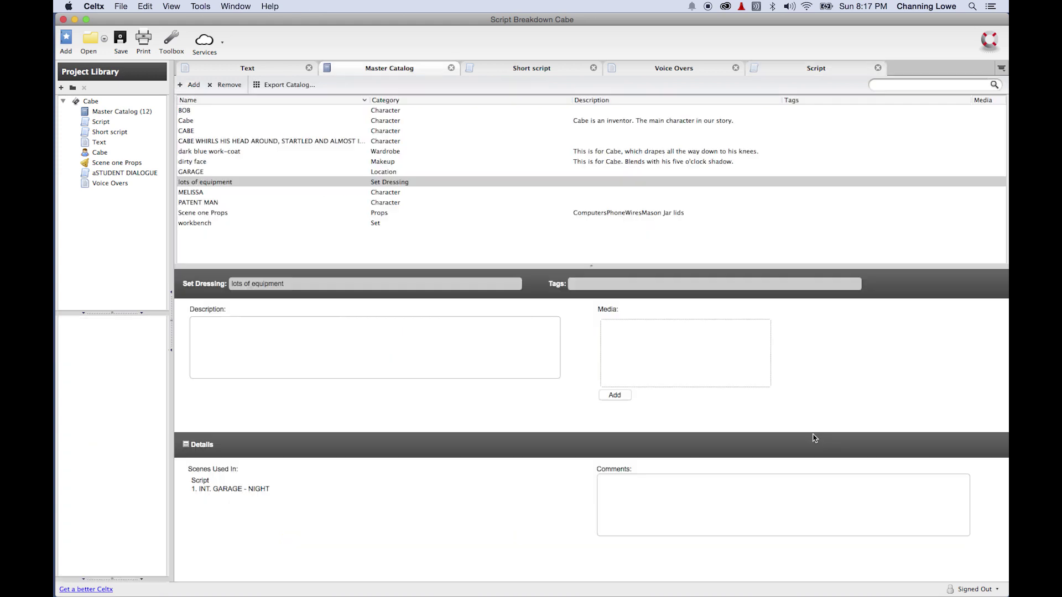
click(389, 334)
text(Electronics, small motors, computer boards, metallic rings, etc.)
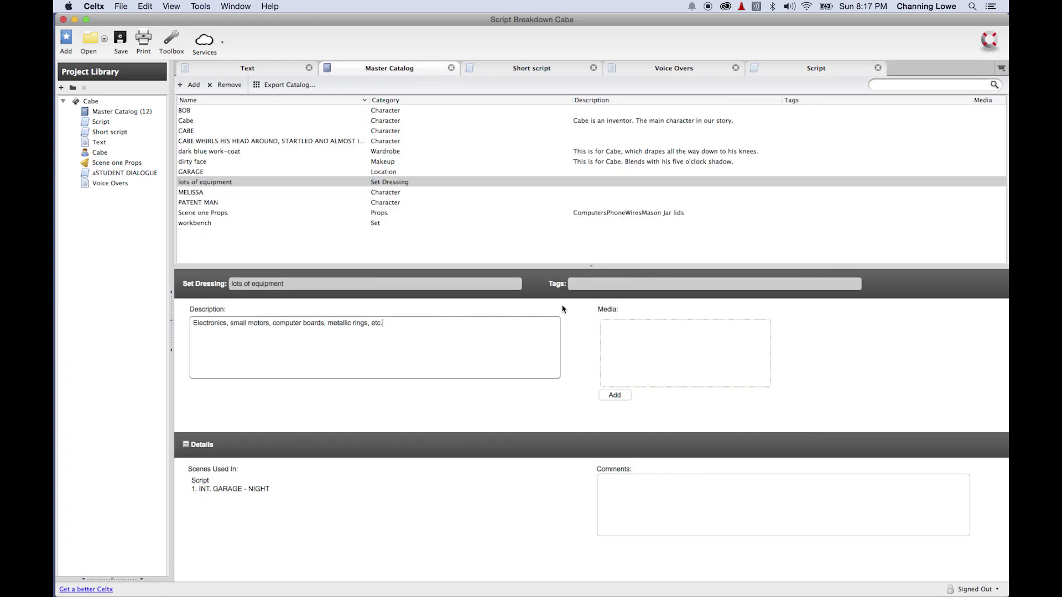
click(807, 70)
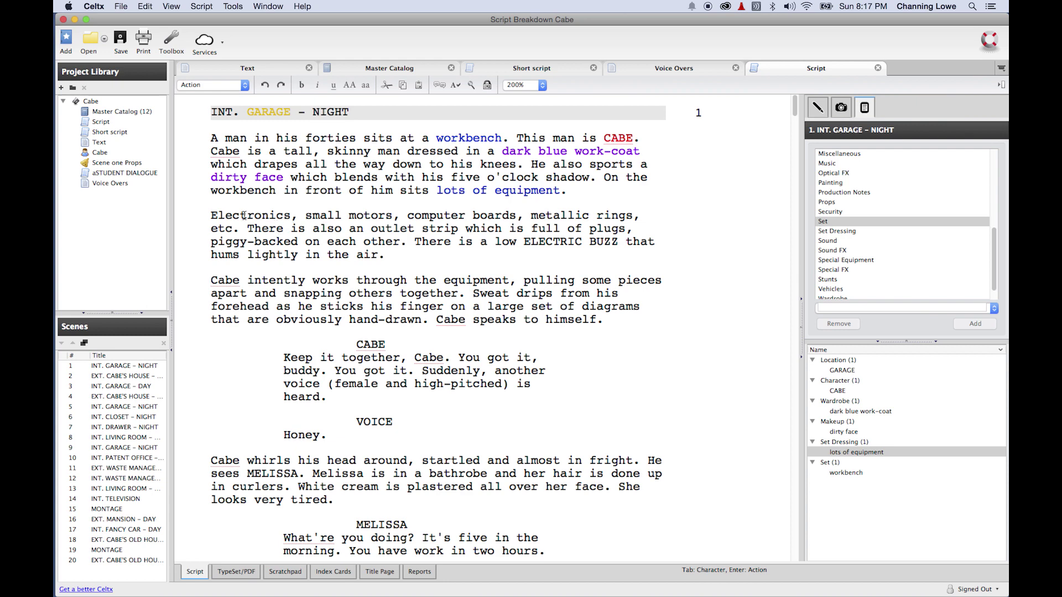
drag(238, 231, 218, 216)
click(409, 229)
scroll(418, 267, down, 1)
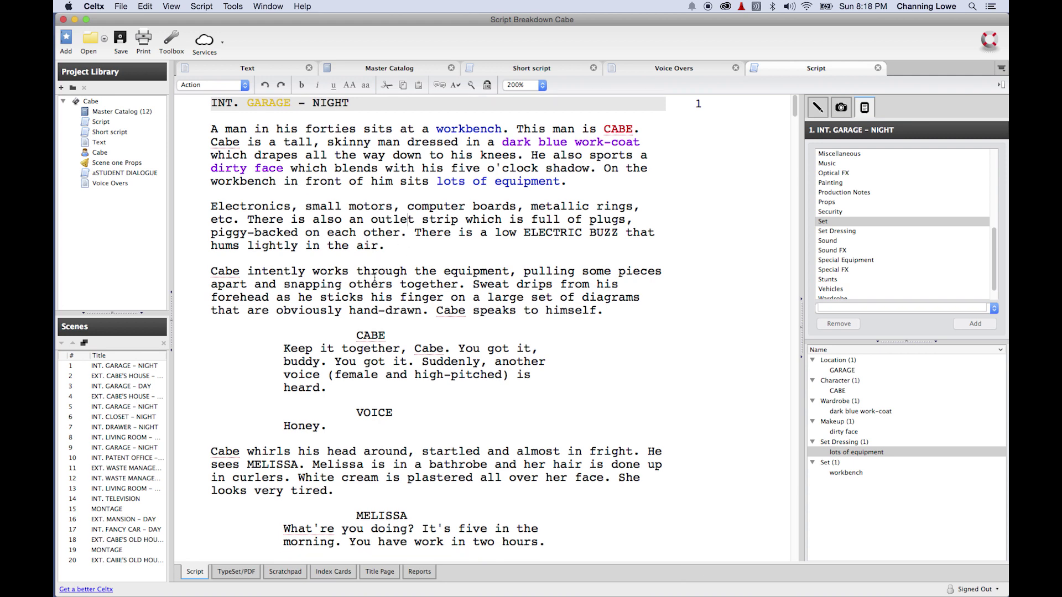
scroll(310, 279, down, 5)
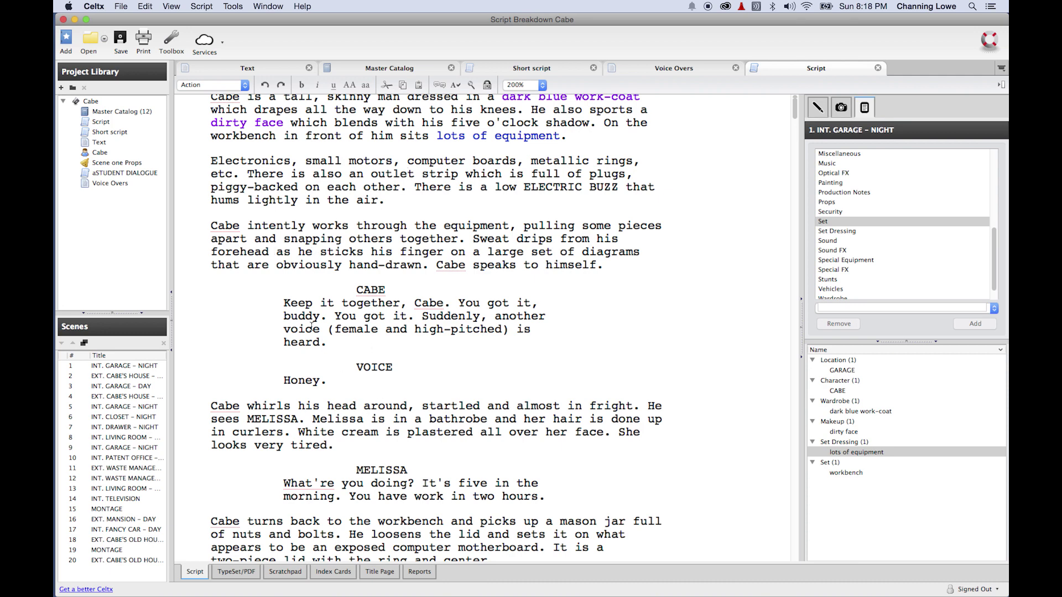
scroll(311, 326, up, 6)
scroll(311, 326, down, 20)
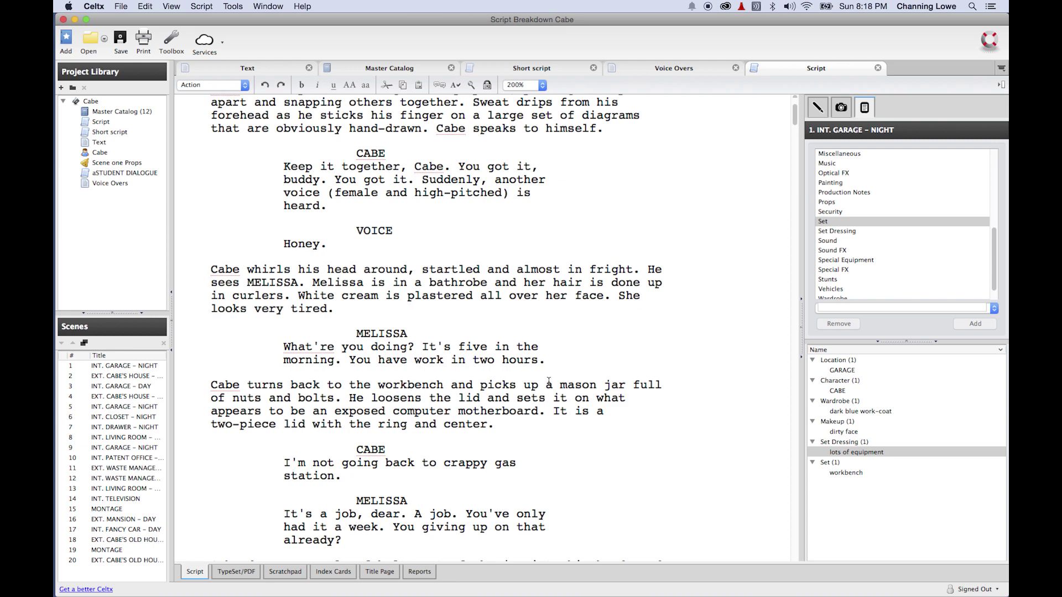
Tag 'mason jar' in scene 1 as a Prop
drag(559, 386, 627, 383)
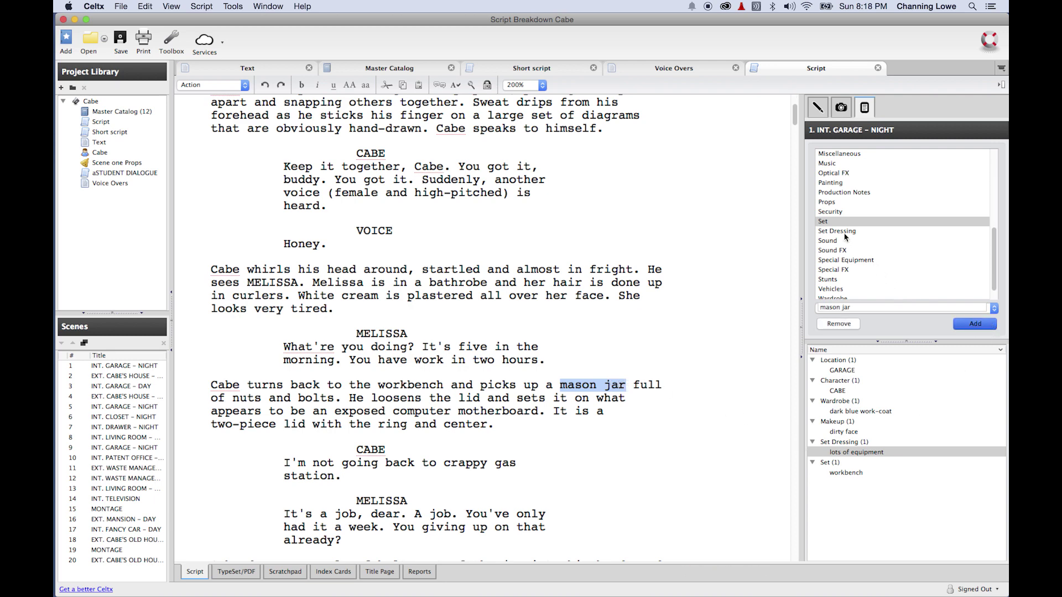
click(836, 205)
click(972, 325)
Describe mason jar in the Master Catalog as 'full of nuts and bolts.'
drag(633, 385, 332, 401)
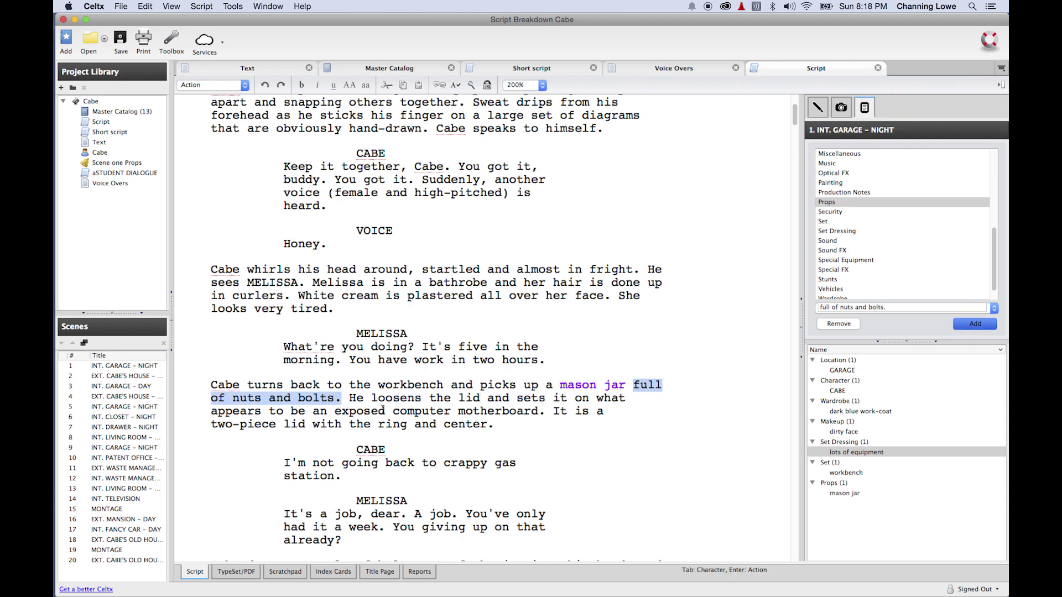
double_click(845, 493)
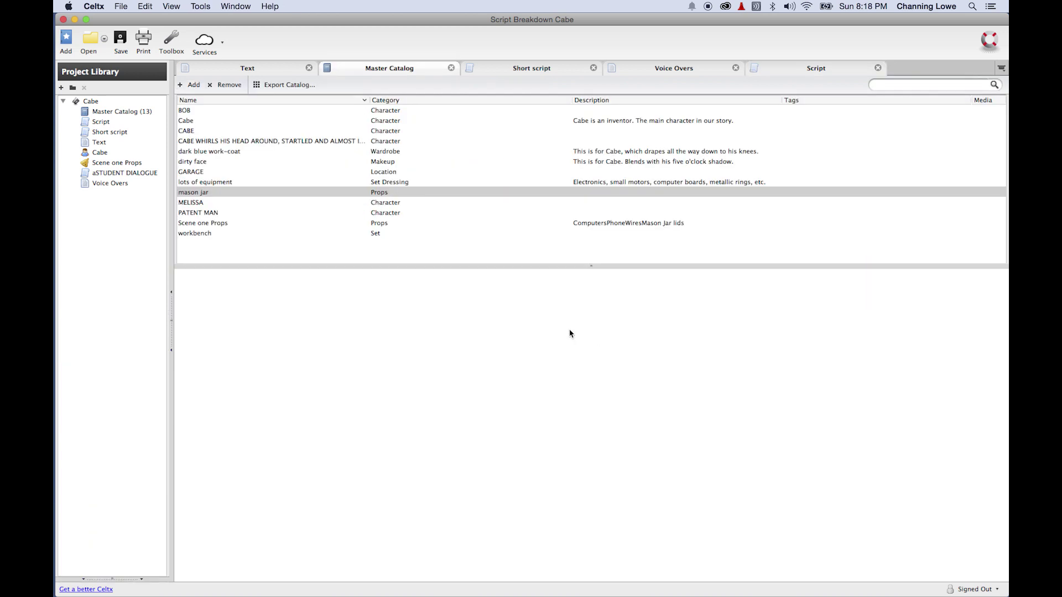
click(261, 333)
text(full of nuts and bolts.)
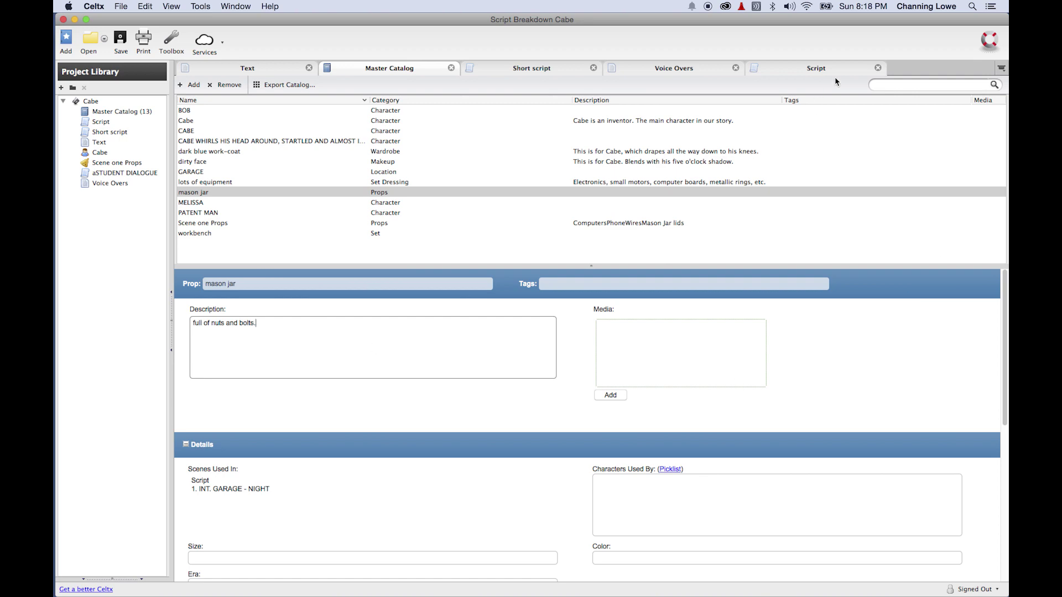
click(834, 69)
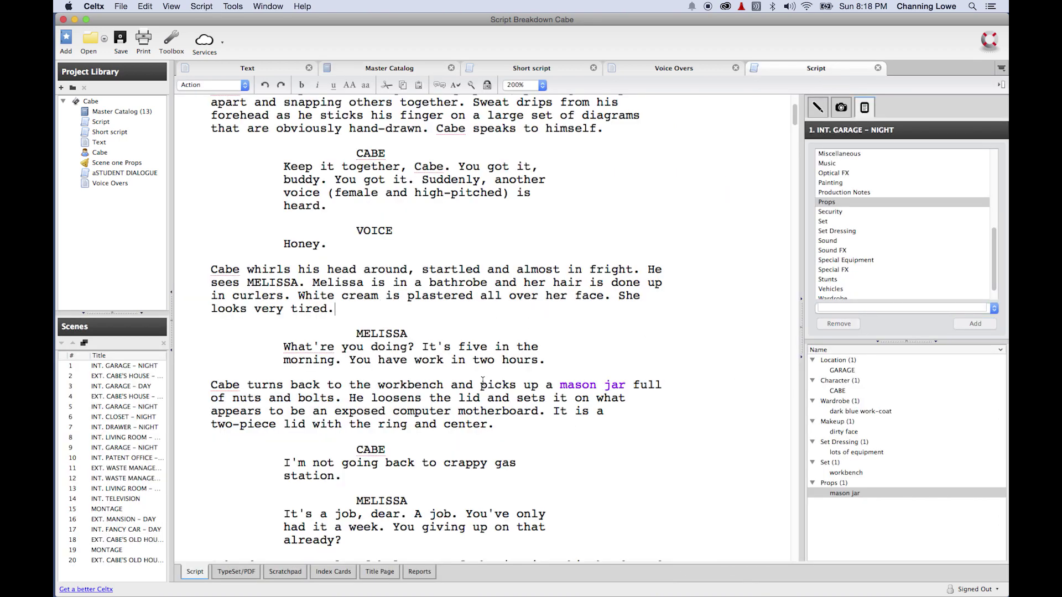
Open the Death Of Me example screenplay and view the breakdowns of scenes 2 and 4
click(469, 309)
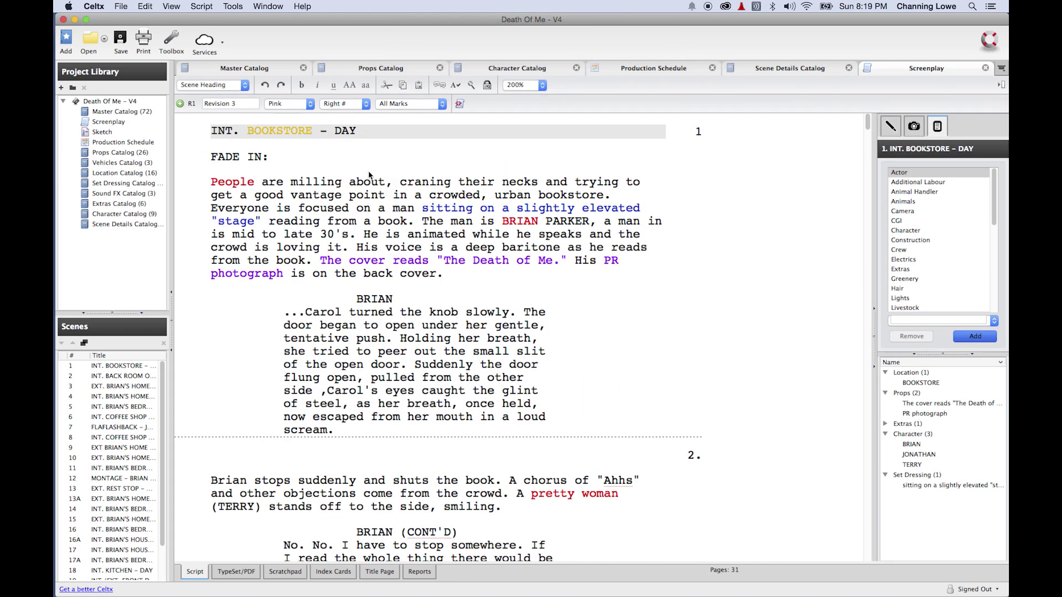
scroll(319, 256, down, 15)
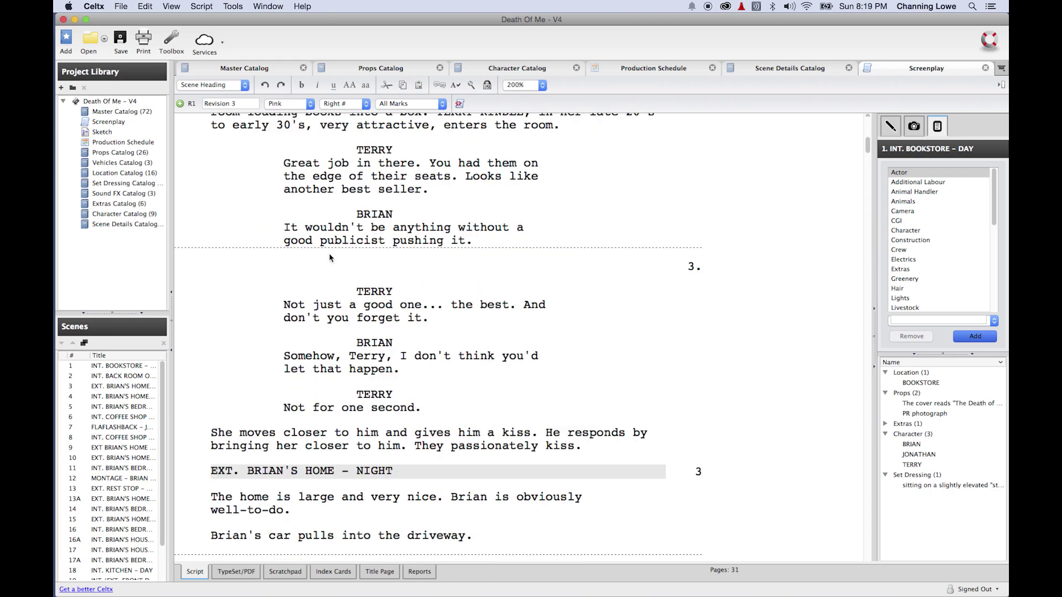
scroll(330, 255, down, 10)
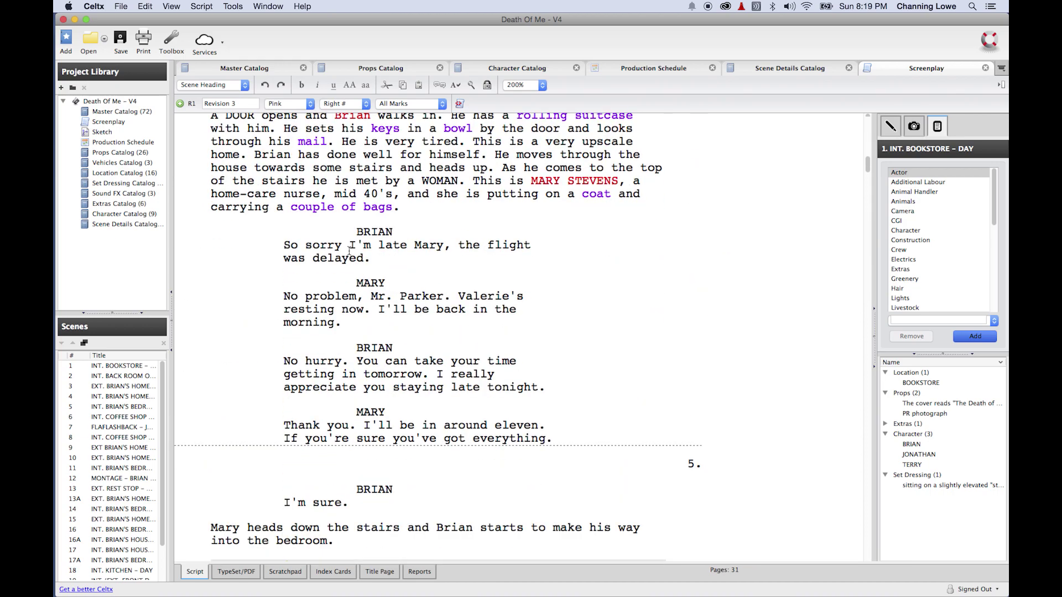
scroll(349, 250, up, 20)
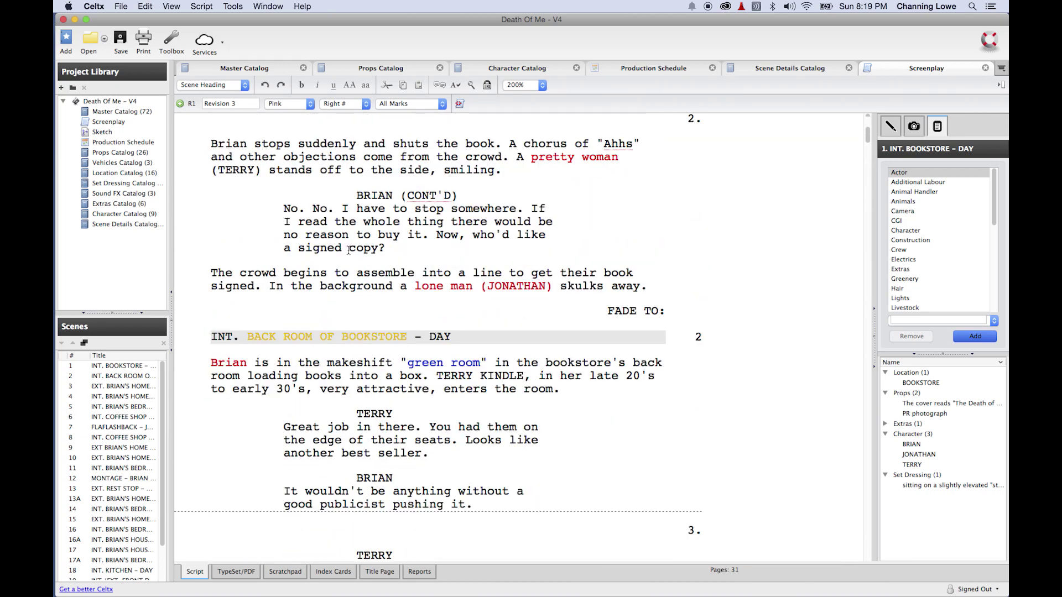
scroll(348, 252, down, 6)
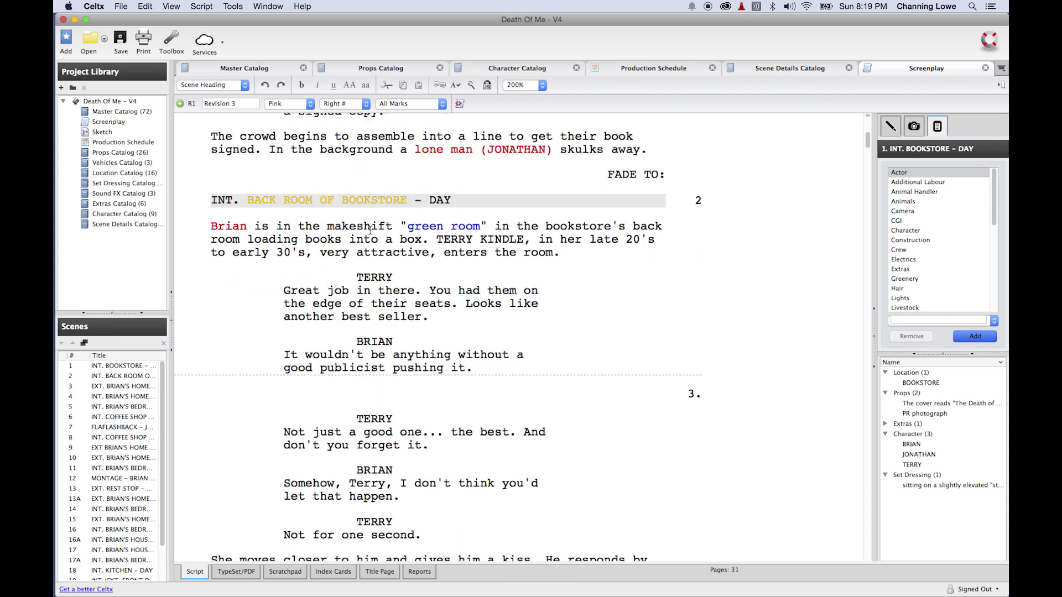
click(365, 226)
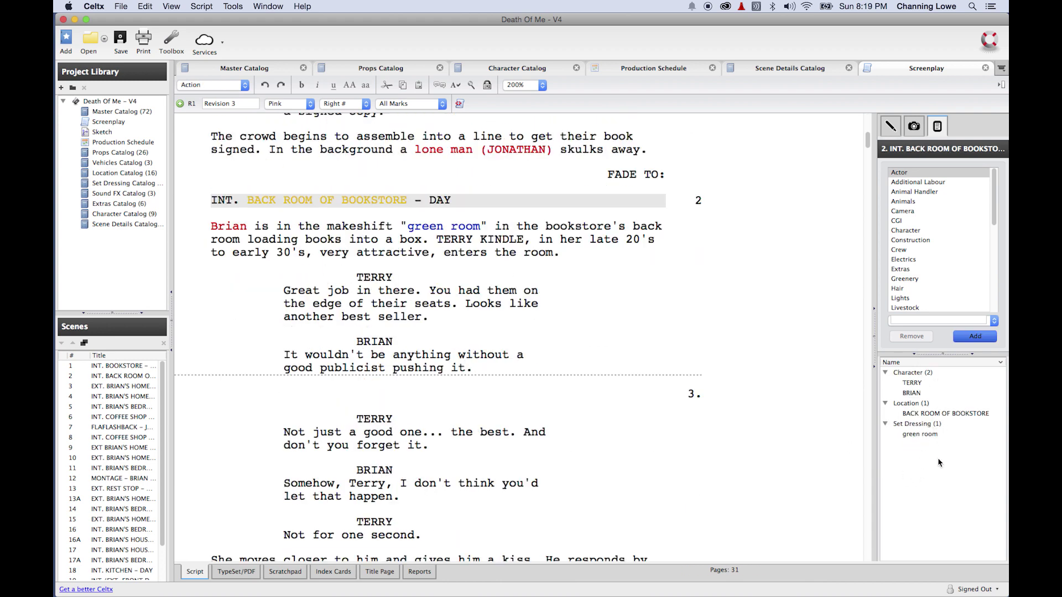
scroll(424, 299, down, 20)
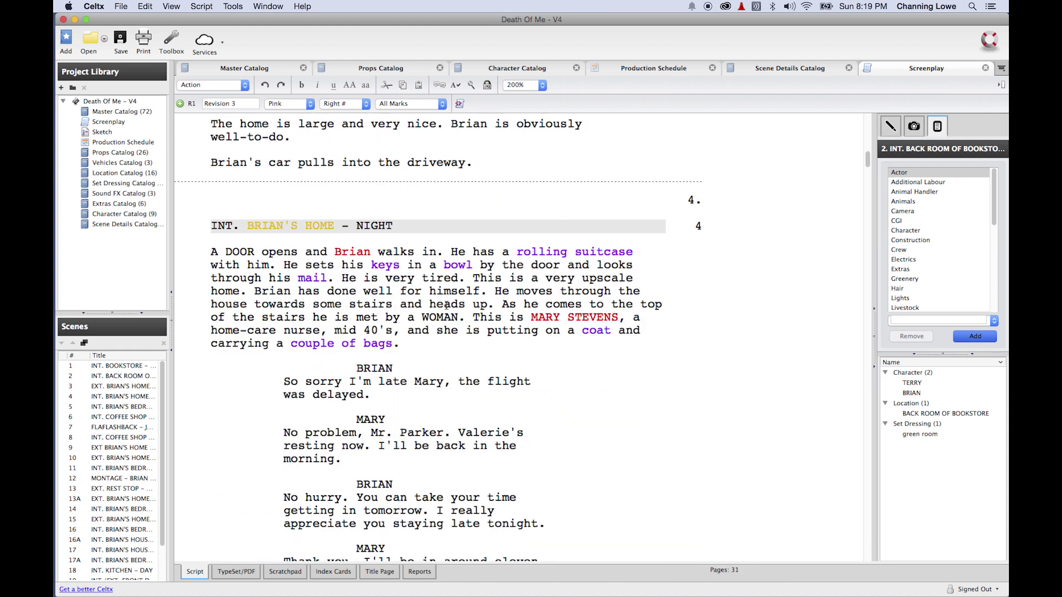
click(423, 299)
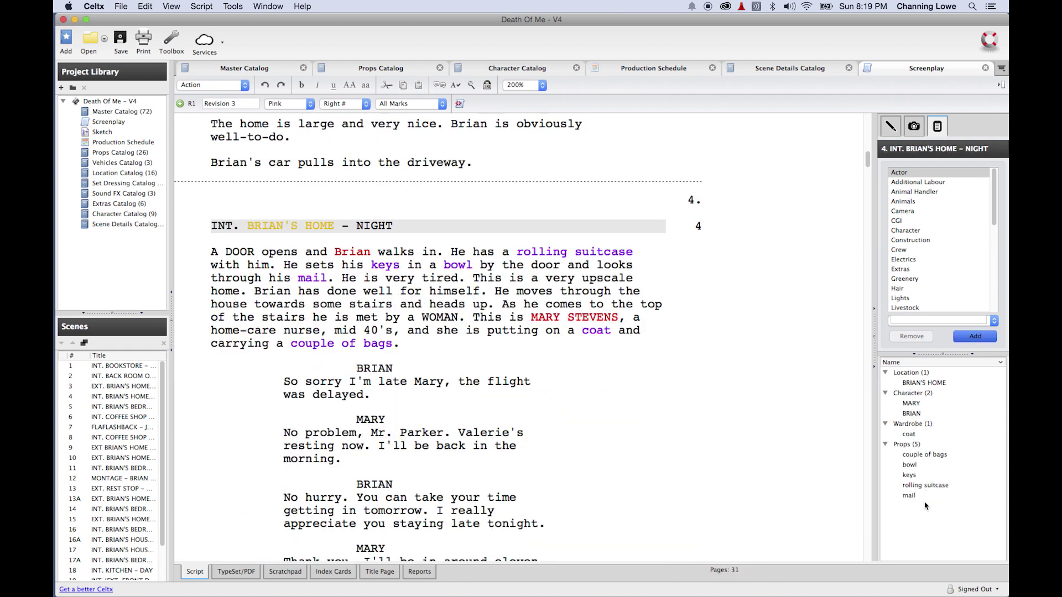
Review the breakdowns of scenes 9, 11 and the scene 12 montage
click(105, 447)
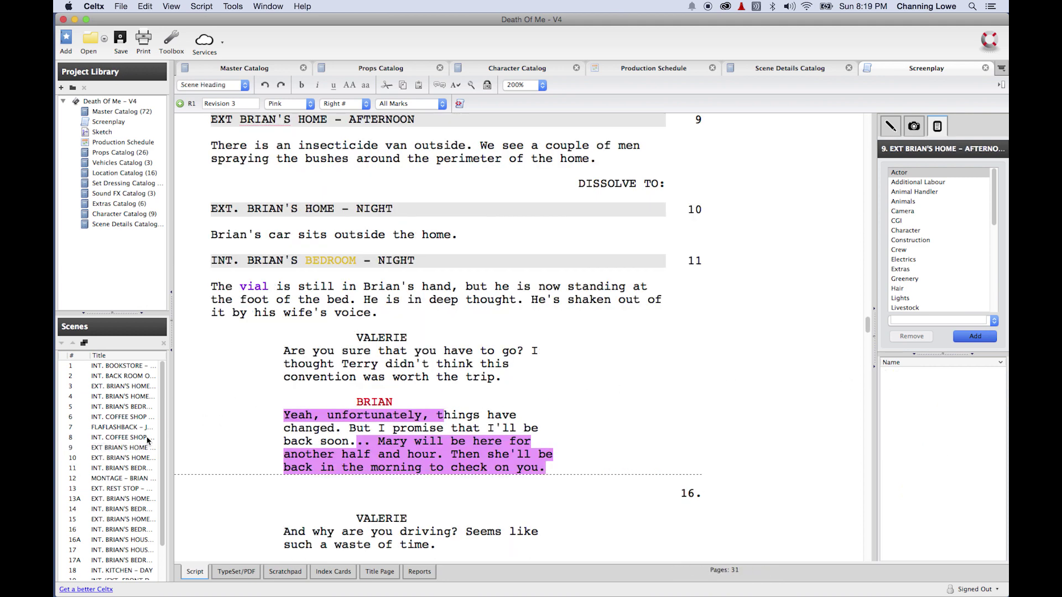
click(342, 285)
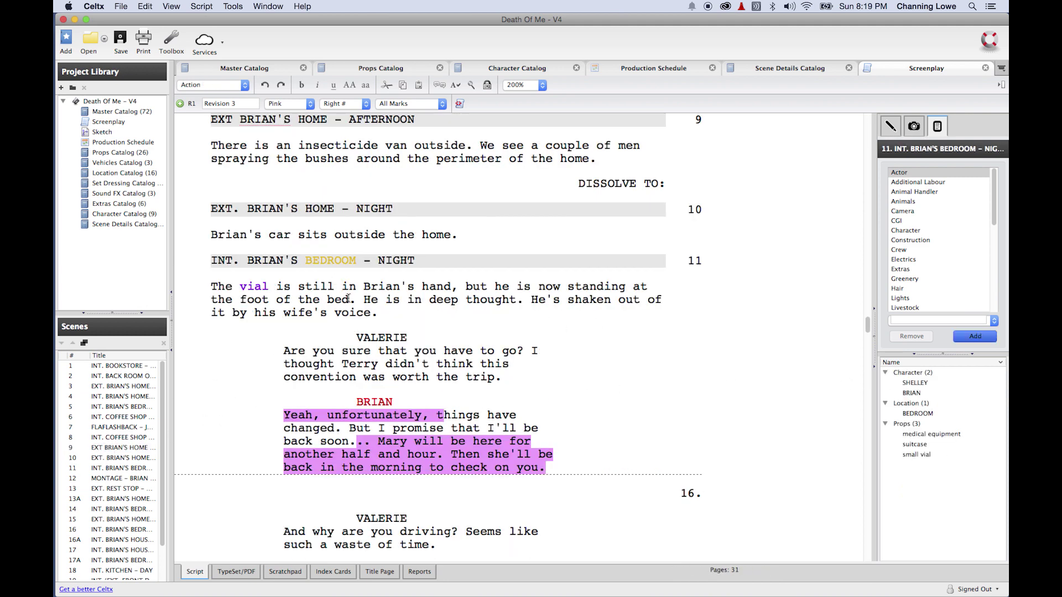
scroll(453, 297, down, 15)
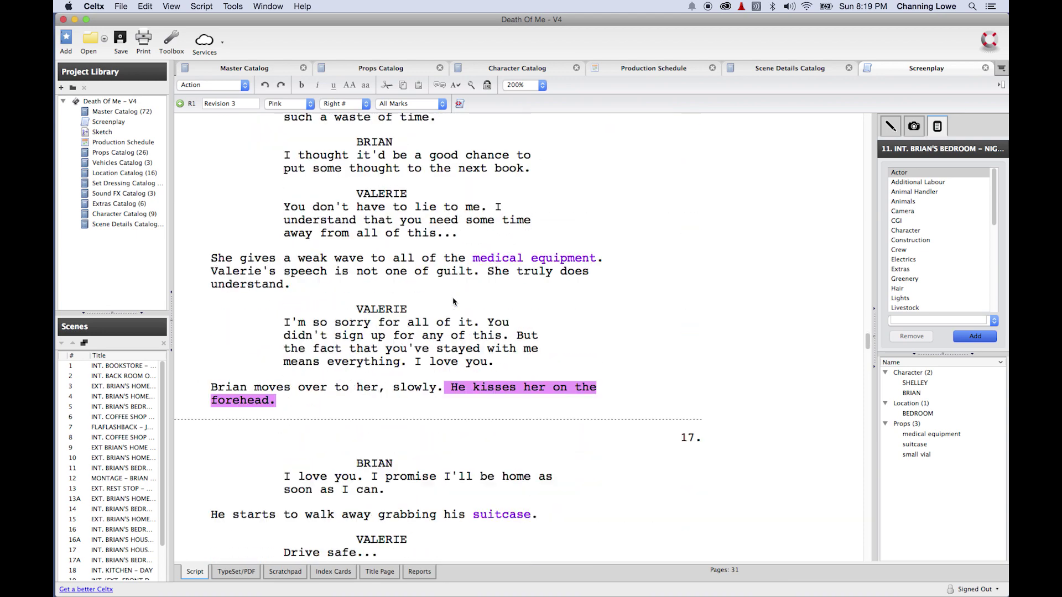
click(377, 443)
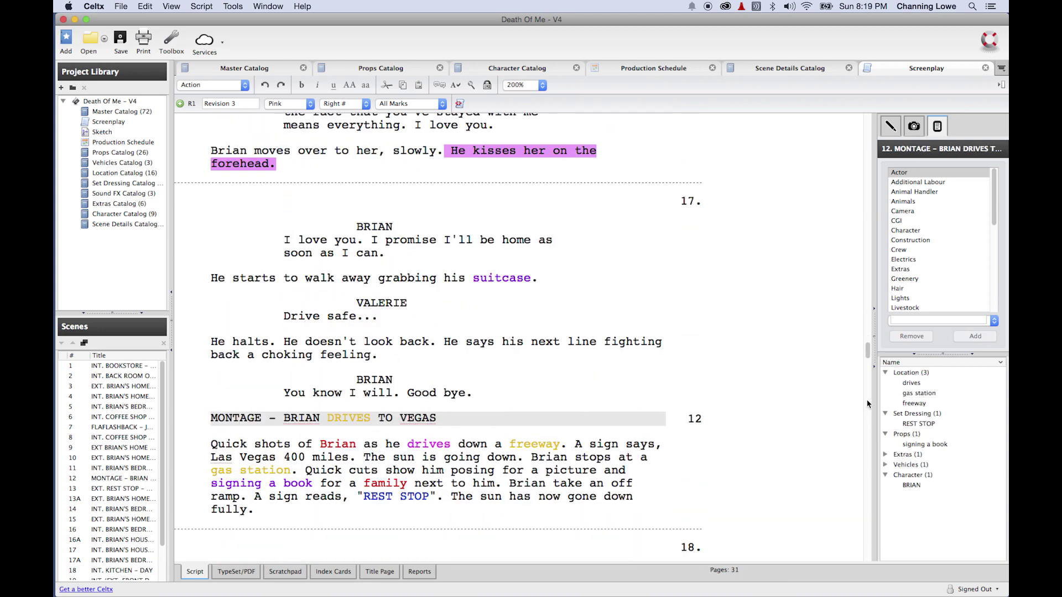
click(110, 111)
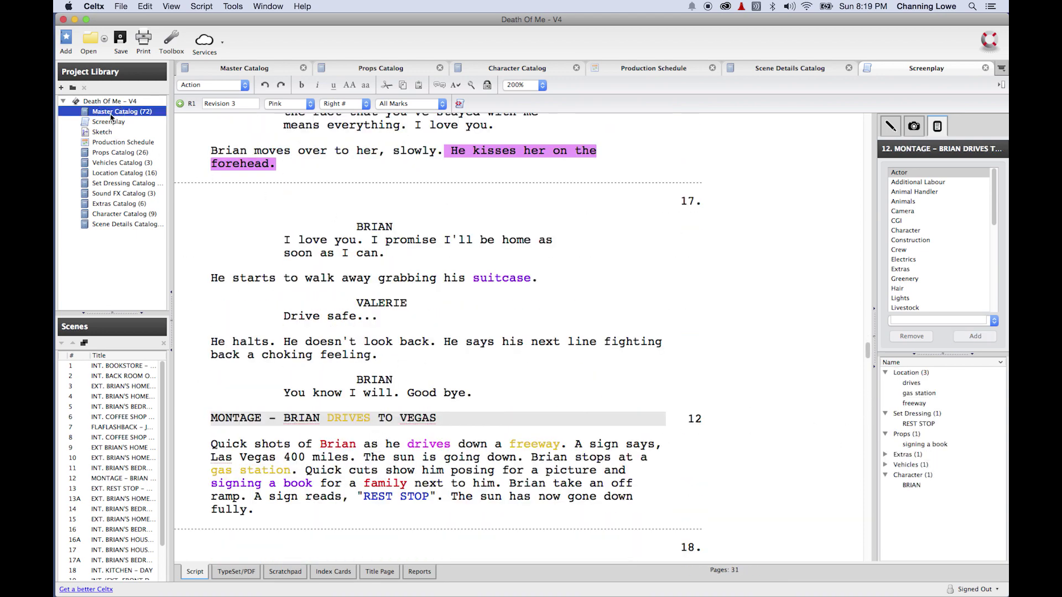
scroll(252, 163, down, 8)
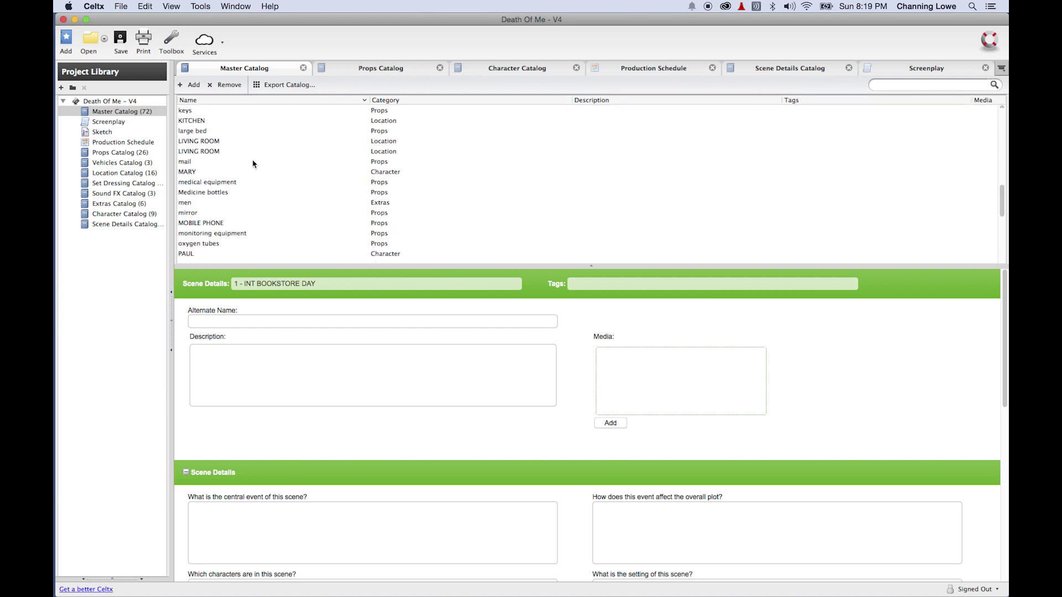
scroll(260, 167, up, 10)
scroll(260, 167, down, 15)
scroll(291, 177, up, 5)
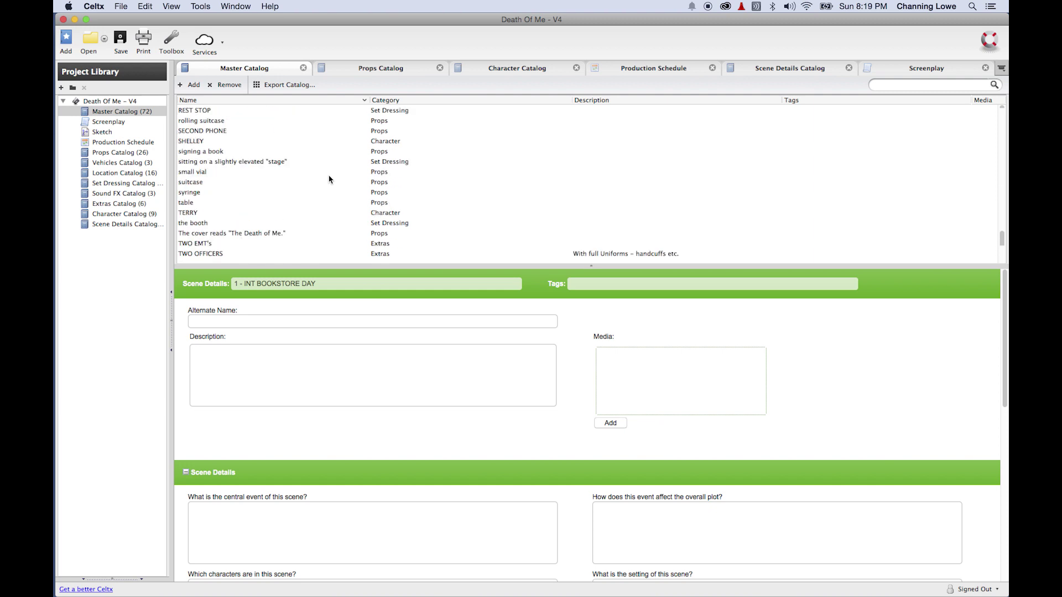
scroll(574, 216, up, 5)
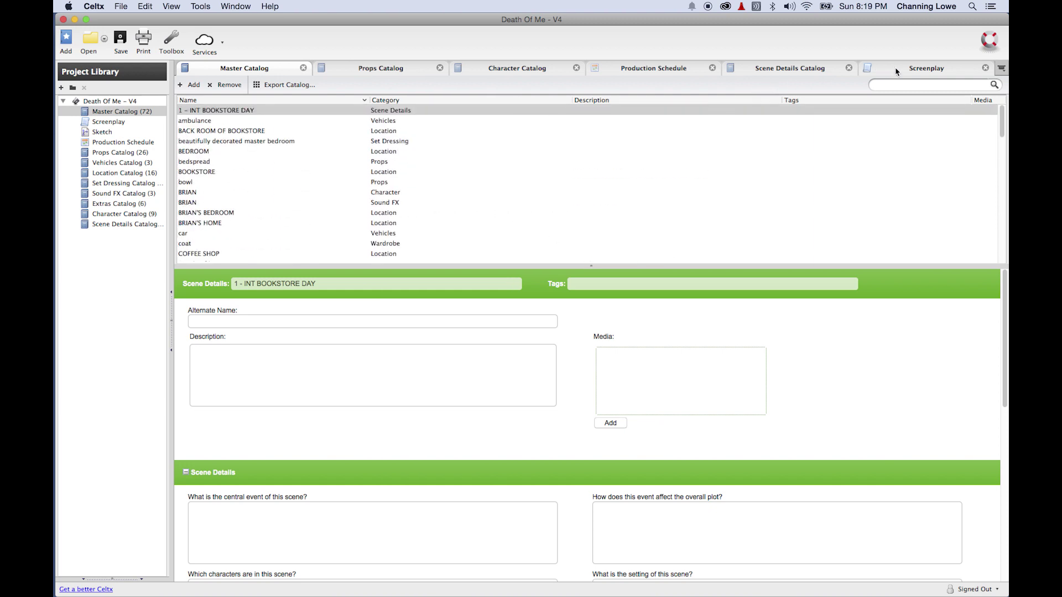
click(920, 69)
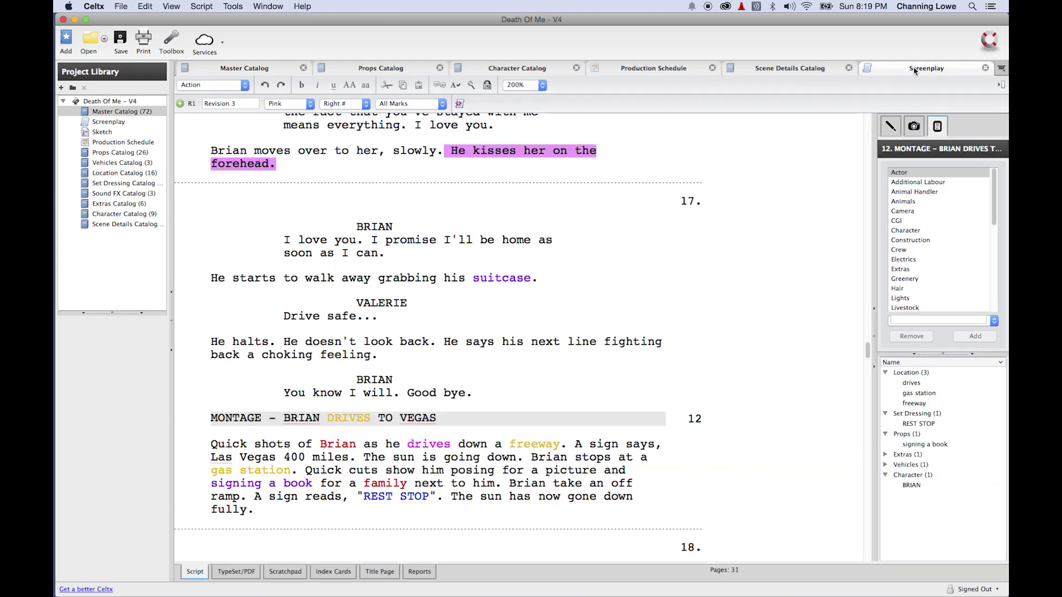
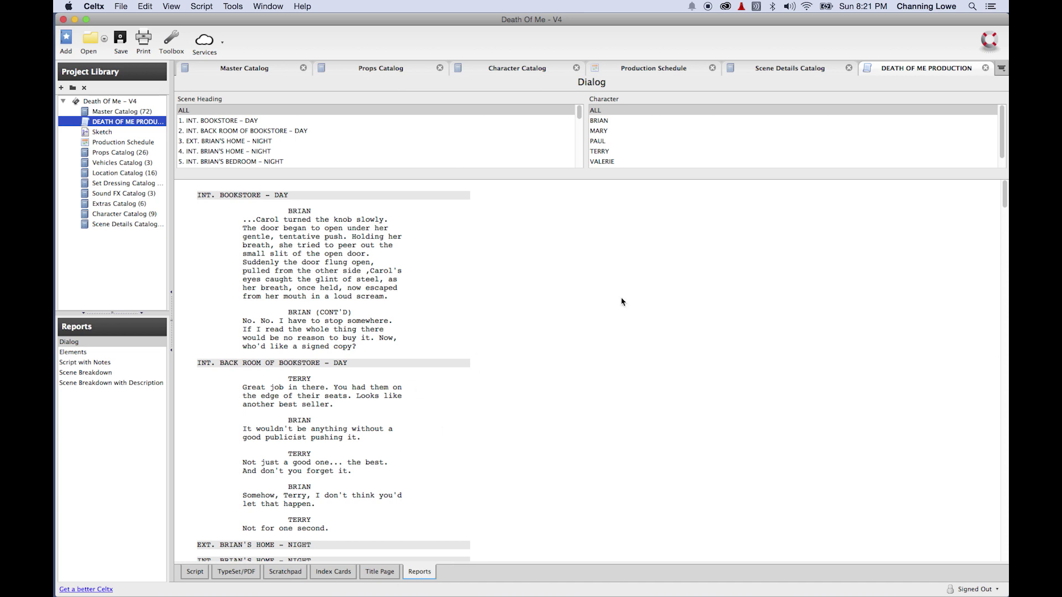
Open the Dialog report and preview the dialogue of scenes 3, 4 and 5
click(921, 74)
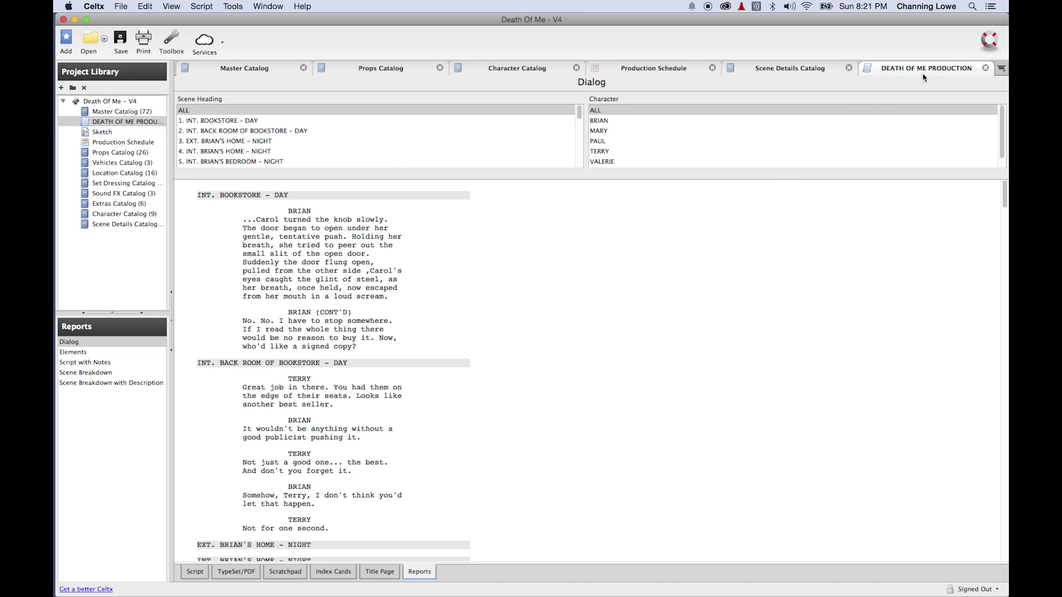
click(88, 344)
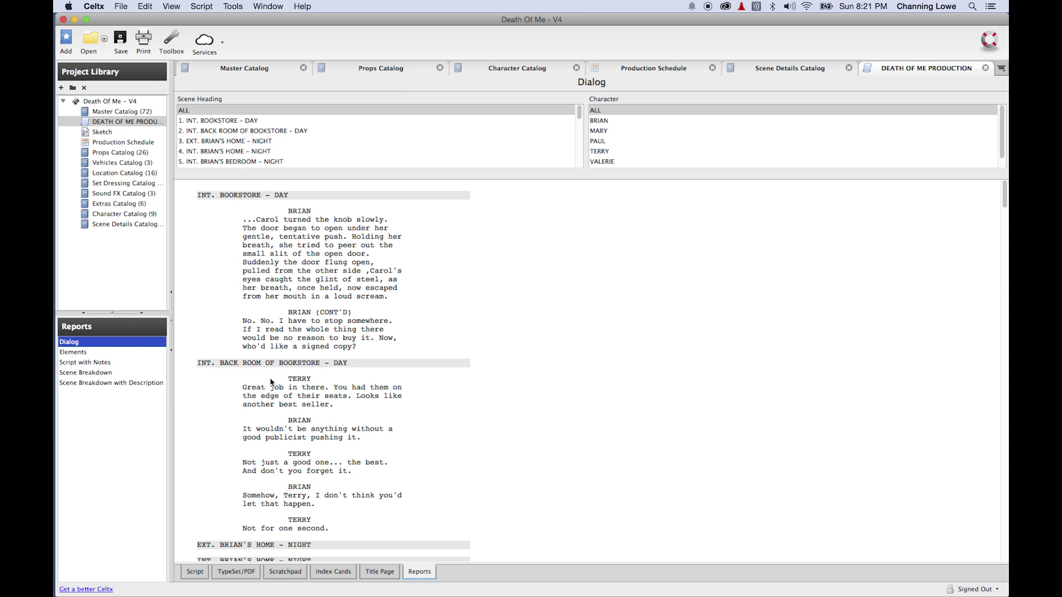
click(224, 142)
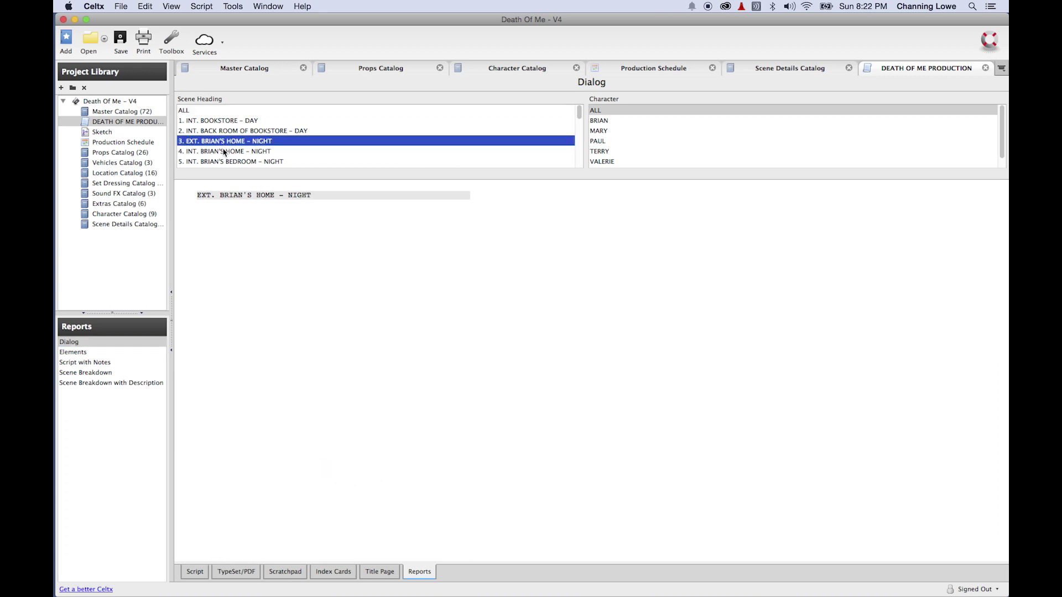
click(225, 152)
click(238, 142)
click(251, 153)
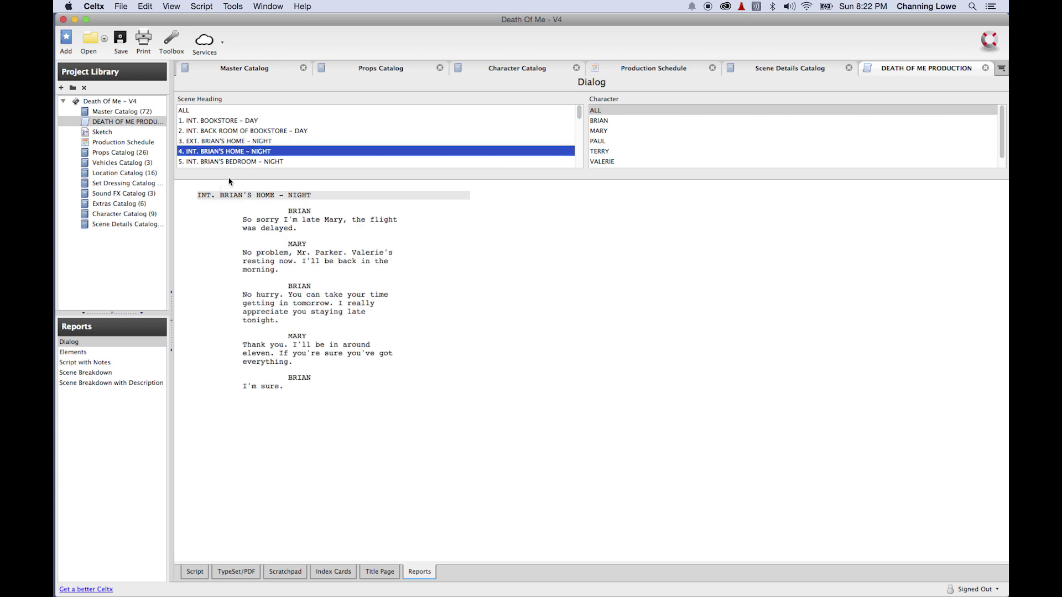
scroll(238, 151, down, 2)
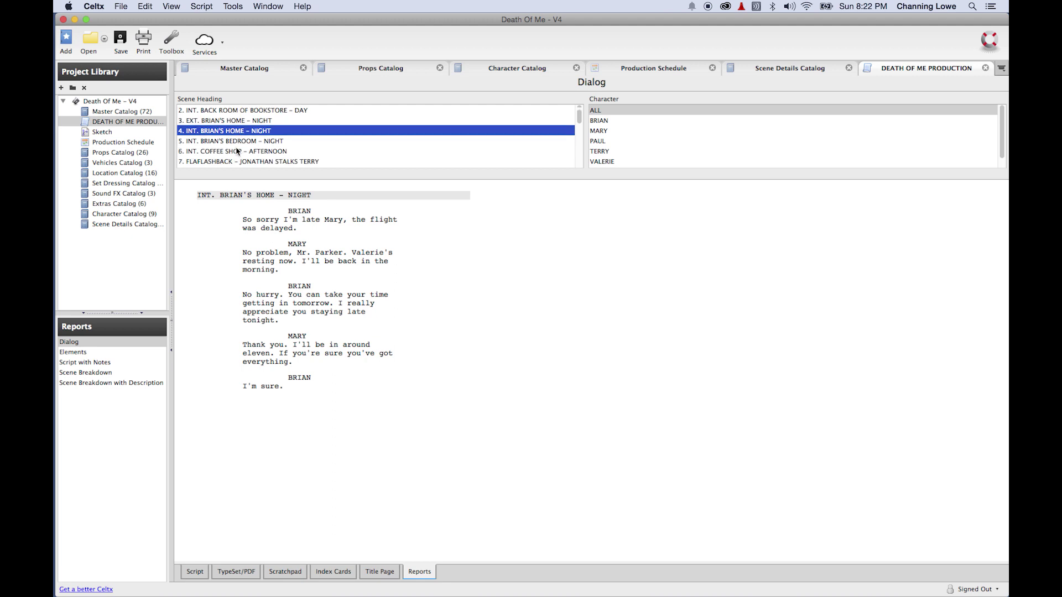
click(233, 142)
scroll(299, 309, down, 10)
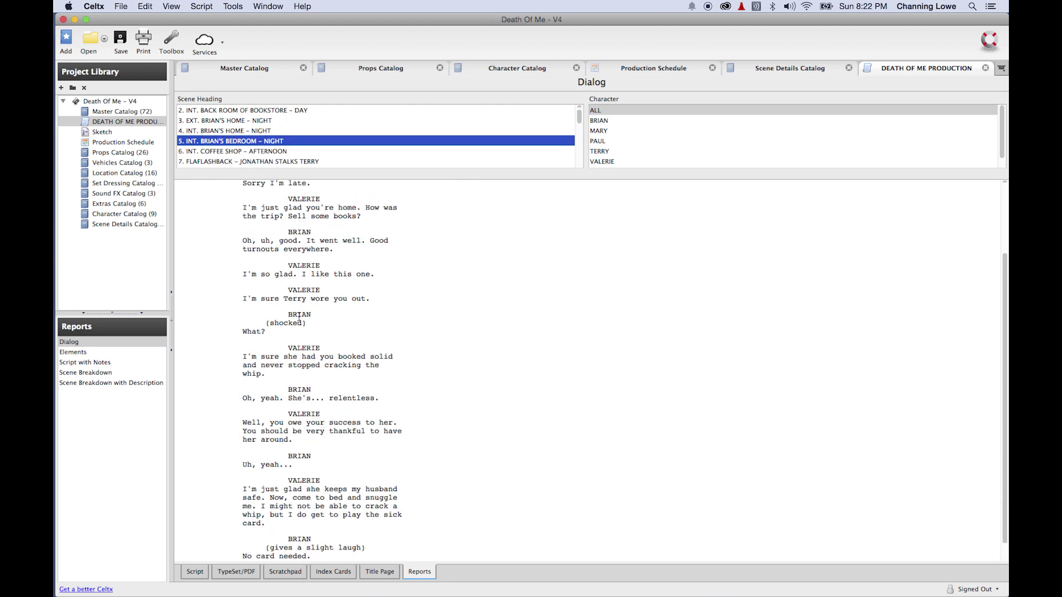
scroll(300, 316, up, 5)
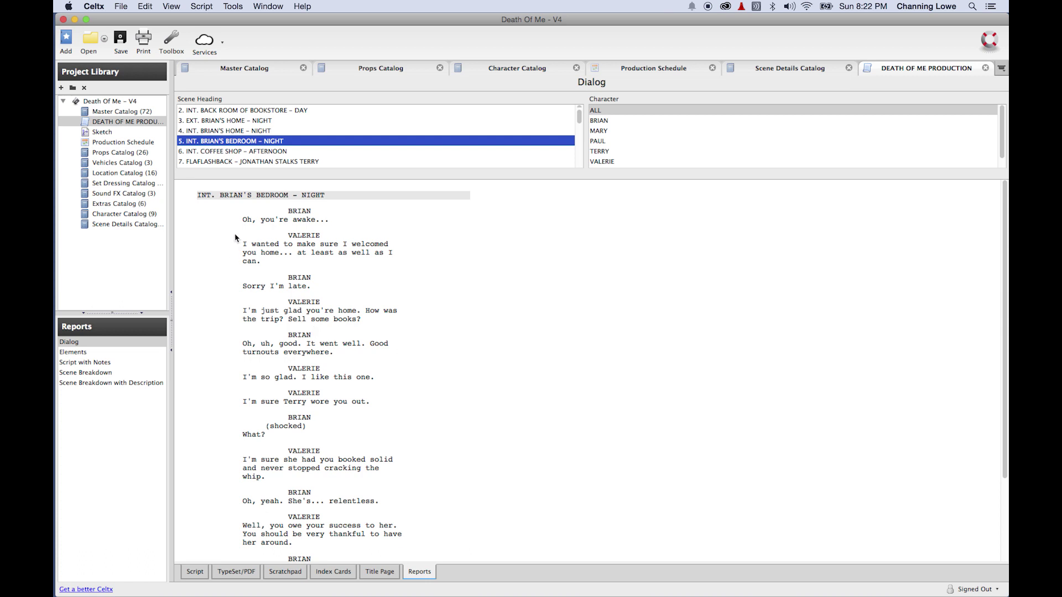
Reselect scene 4, INT. BRIAN'S HOME – NIGHT, in the Dialog report and bring up Print
click(83, 343)
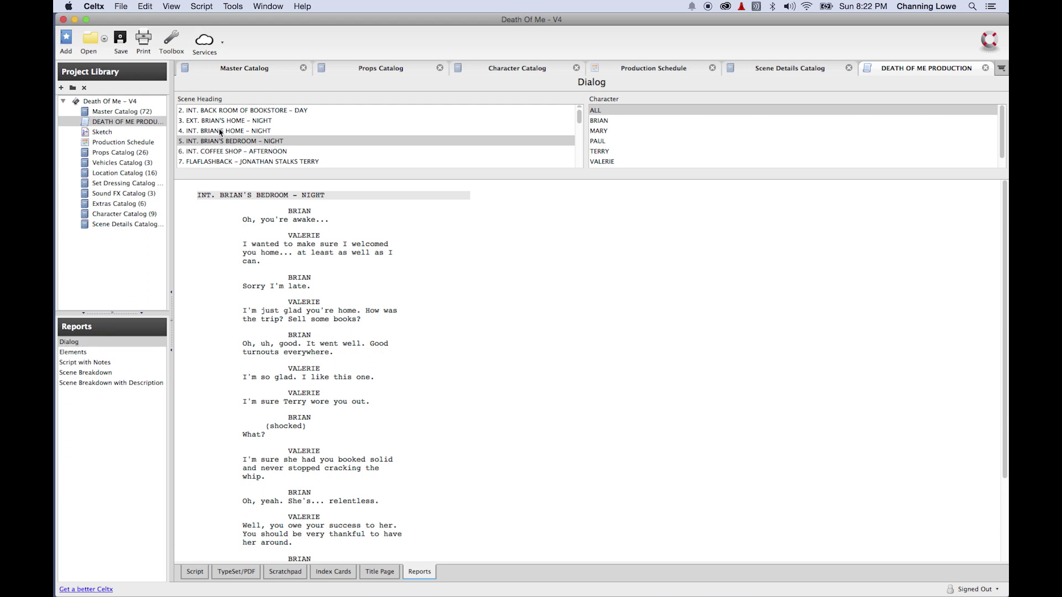
click(220, 131)
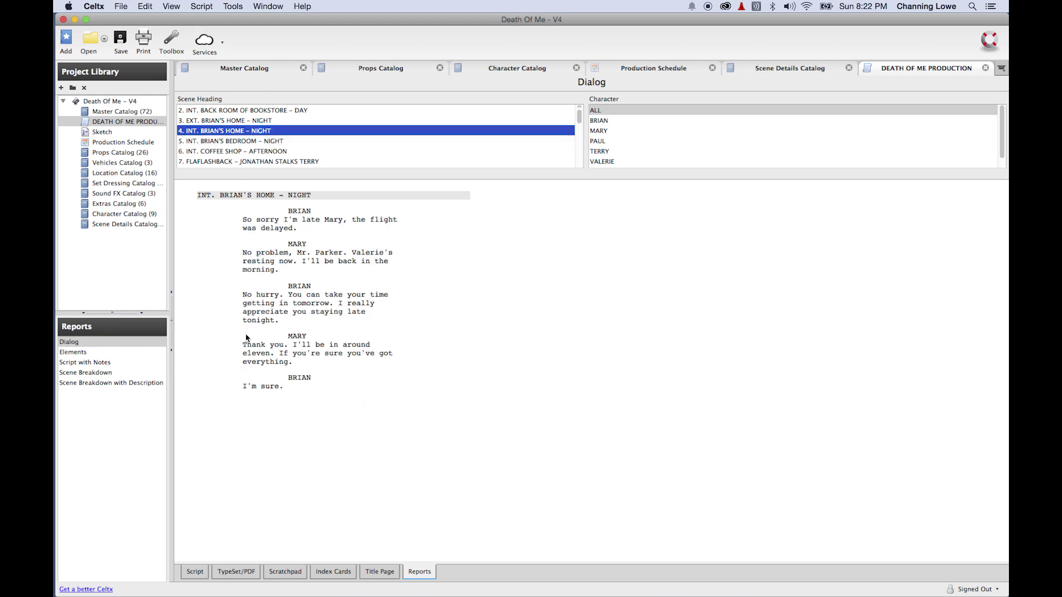
key(super+p)
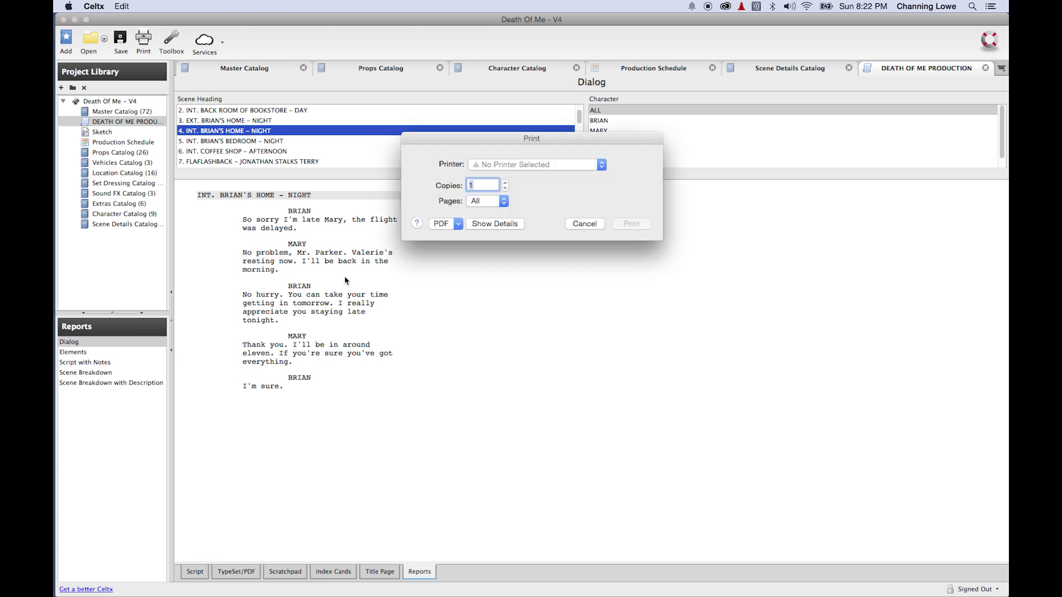
Save scene 4's dialogue as a PDF named Scene 4 Sides in a new SIDES folder
click(454, 225)
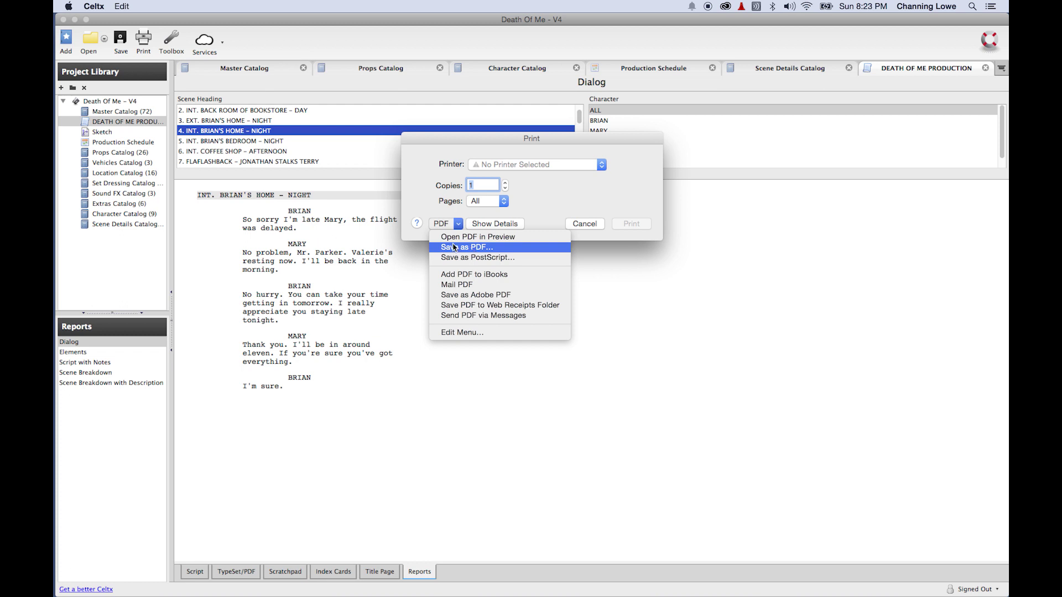
click(461, 246)
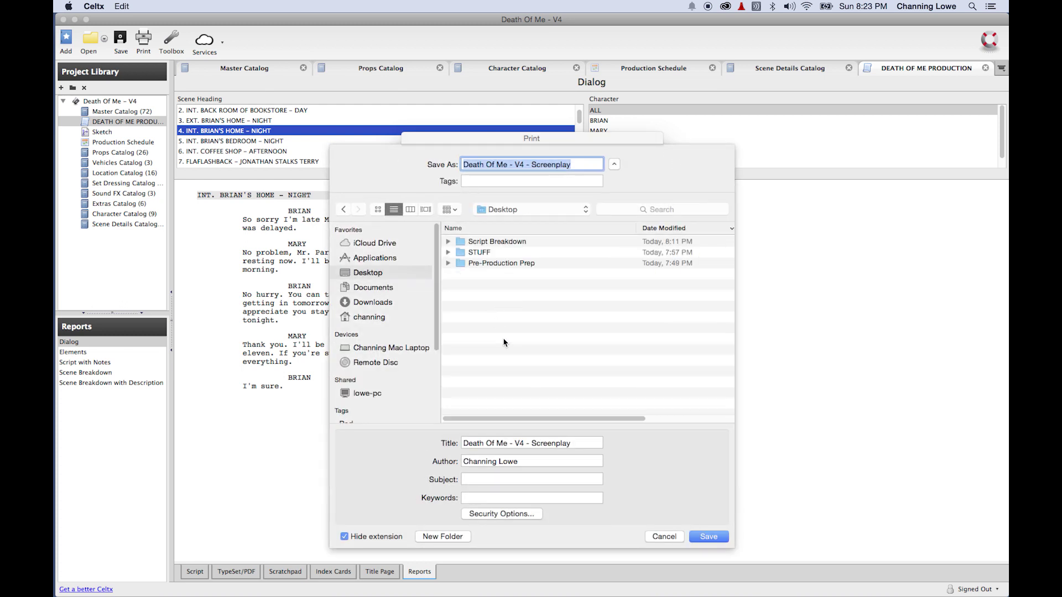
click(427, 538)
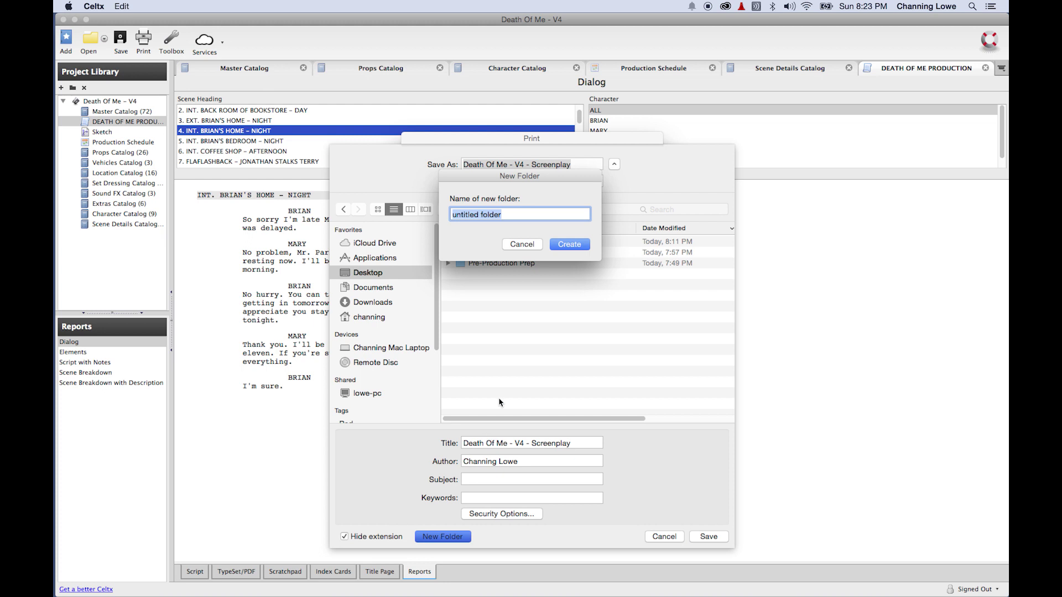
text(DIALOGU)
text(E)
key(super+a)
text(SIDES)
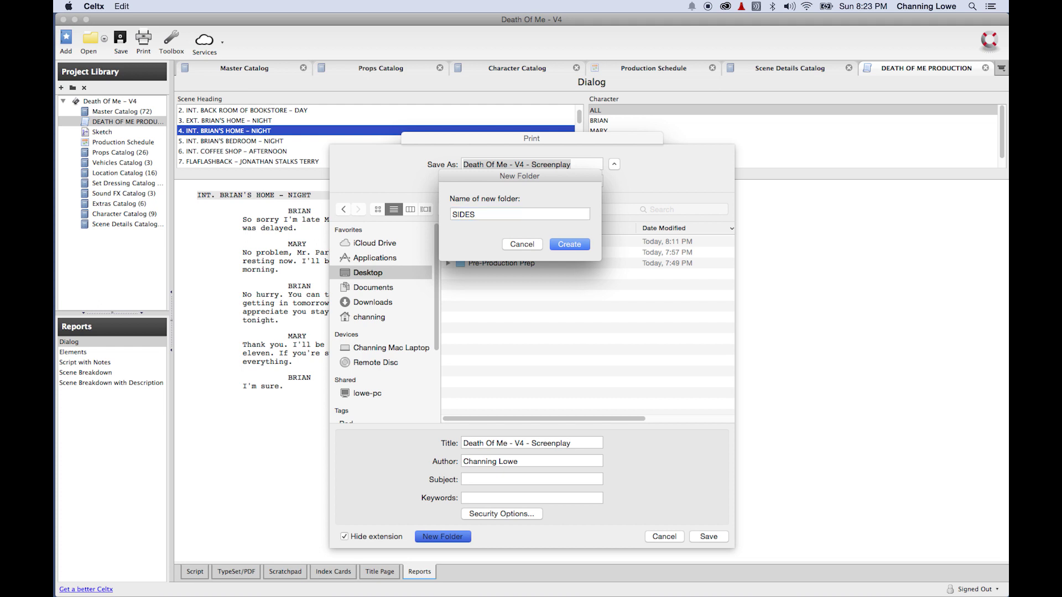
key(Return)
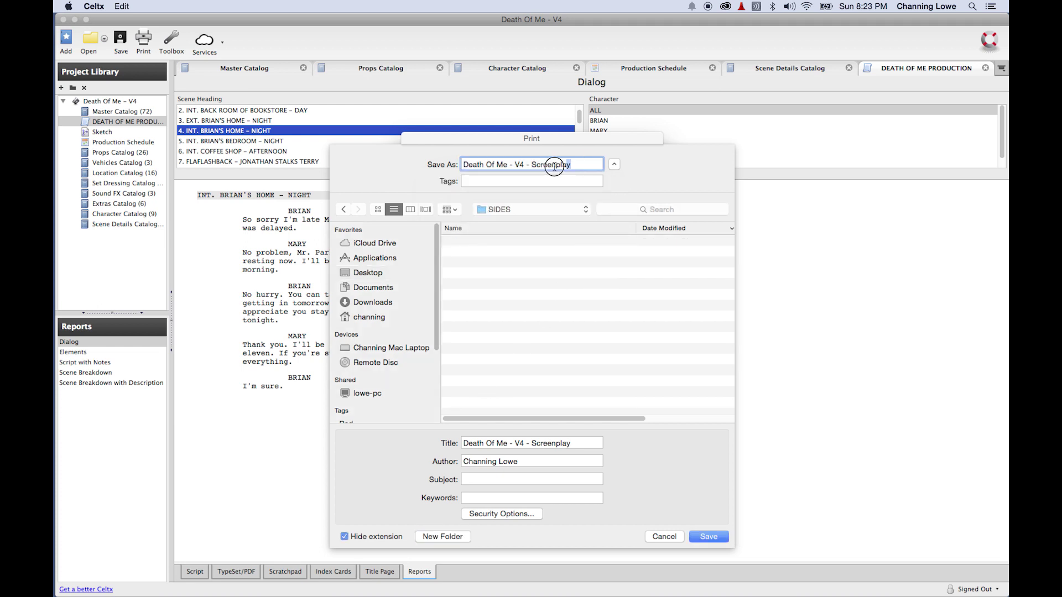
text(Sc)
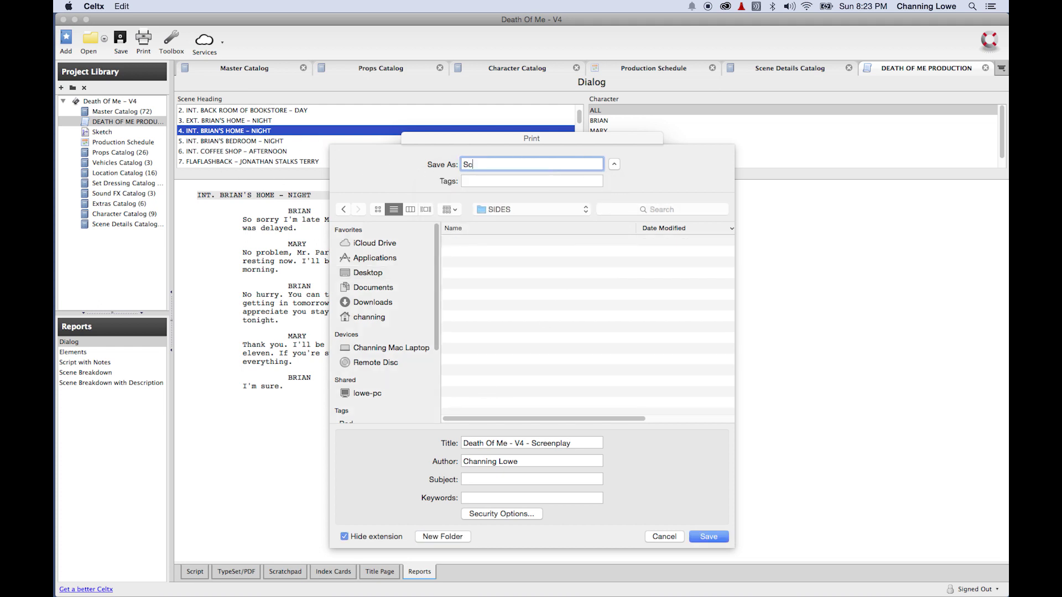
text(ene 4 Side)
key(Return)
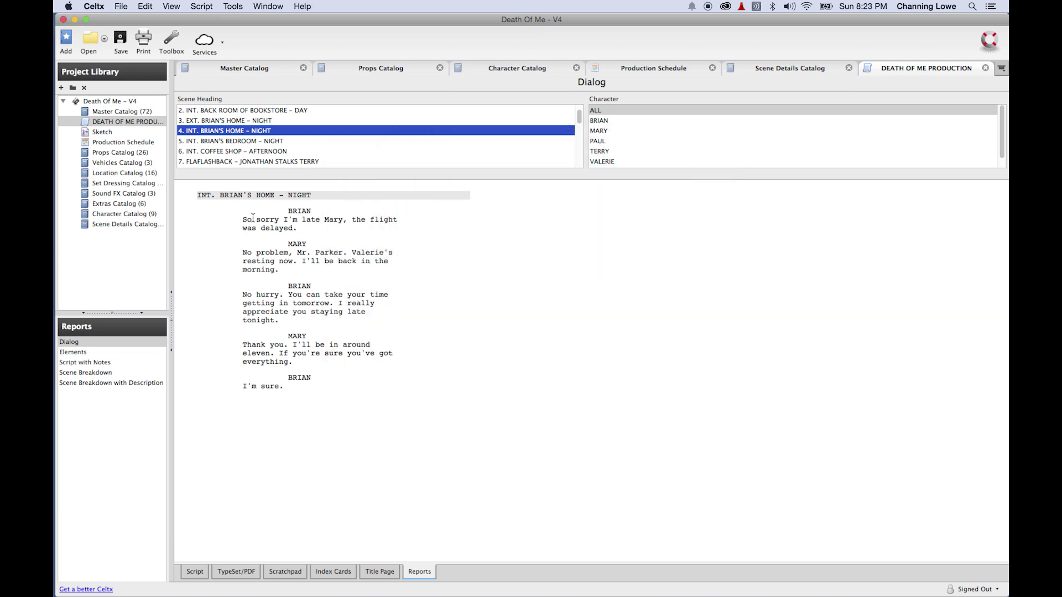
Save scene 5's dialogue as the PDF Scene 5 Sides, then hide Celtx
click(235, 142)
key(super+p)
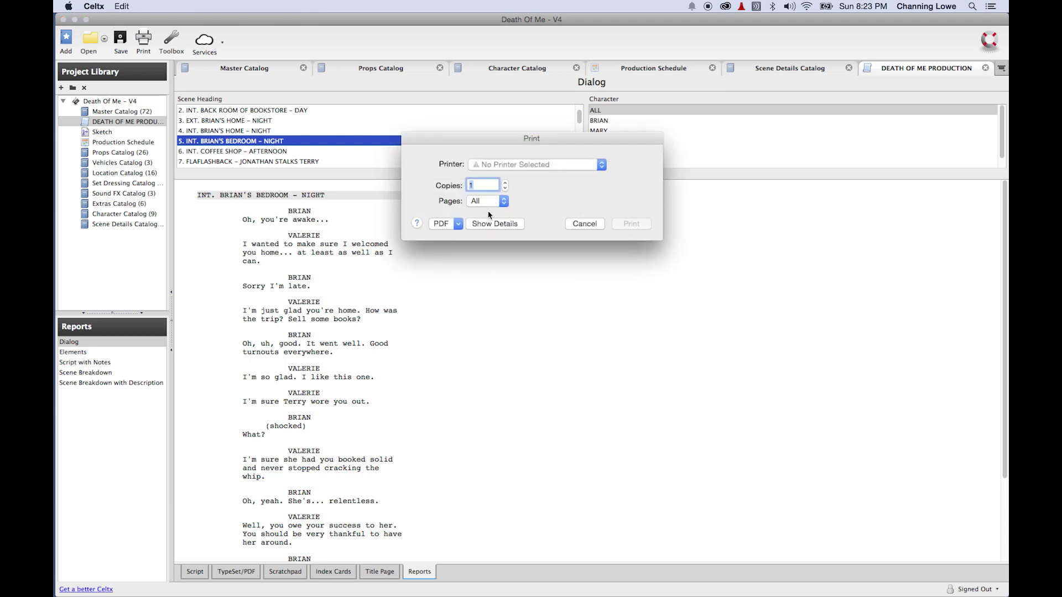
click(458, 223)
click(573, 278)
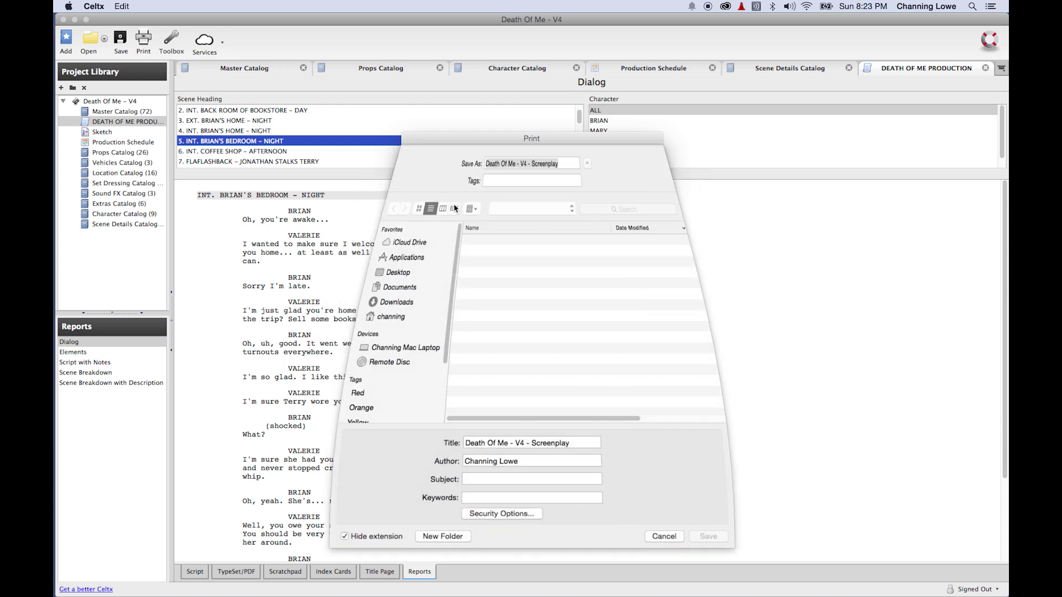
click(494, 243)
double_click(487, 164)
text(5 Sides)
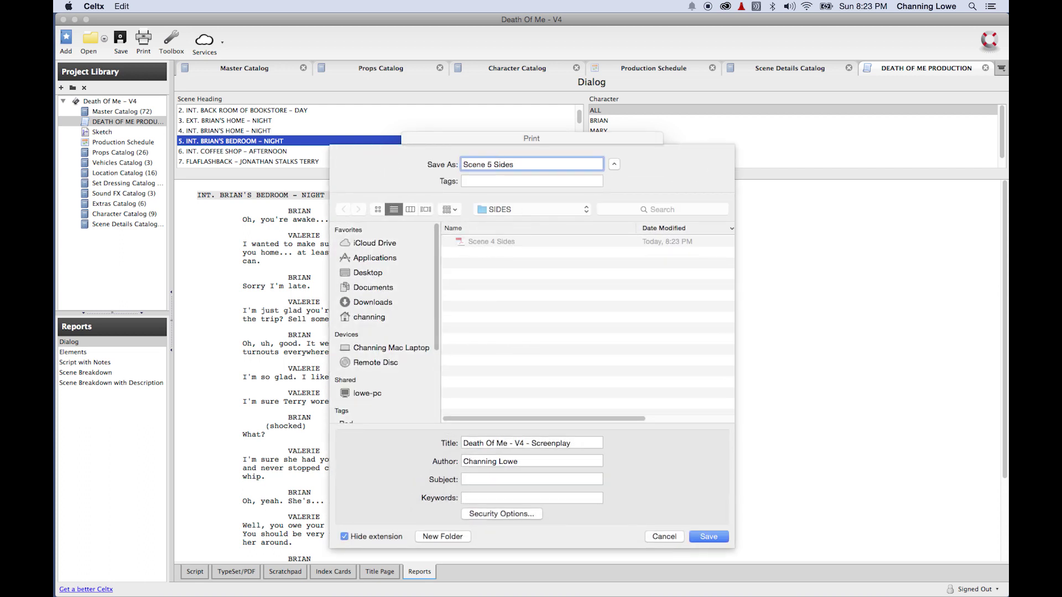
key(Return)
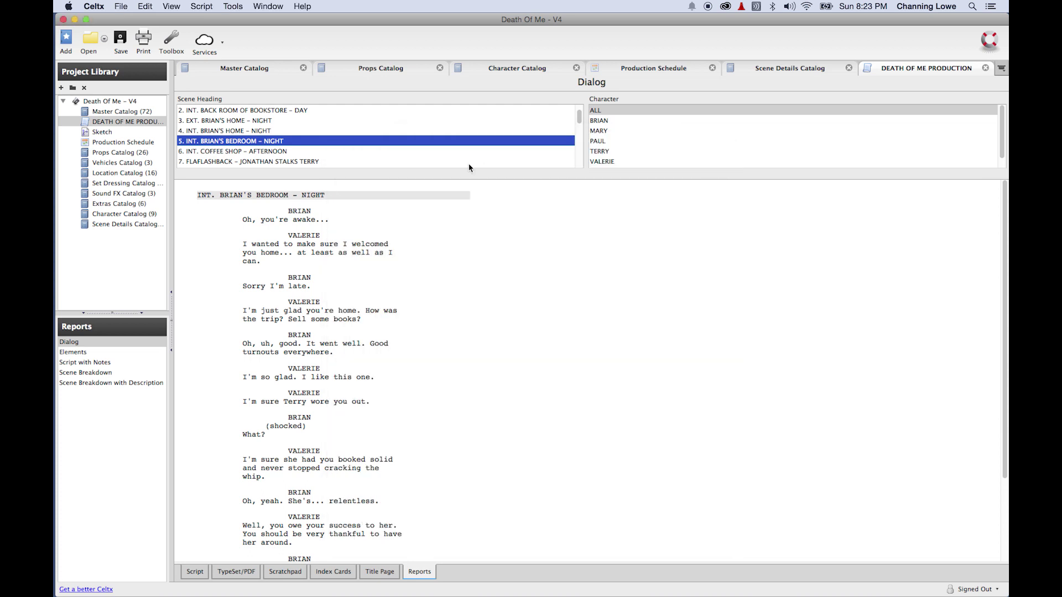
click(452, 301)
key(super+h)
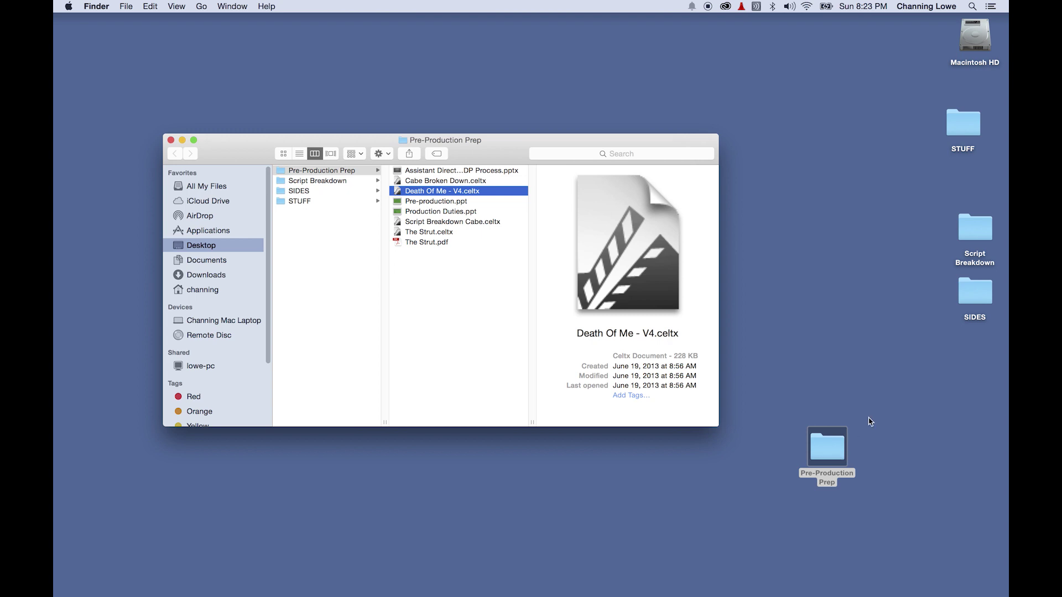
Move the SIDES folder into open desktop space and open it
click(840, 448)
click(916, 329)
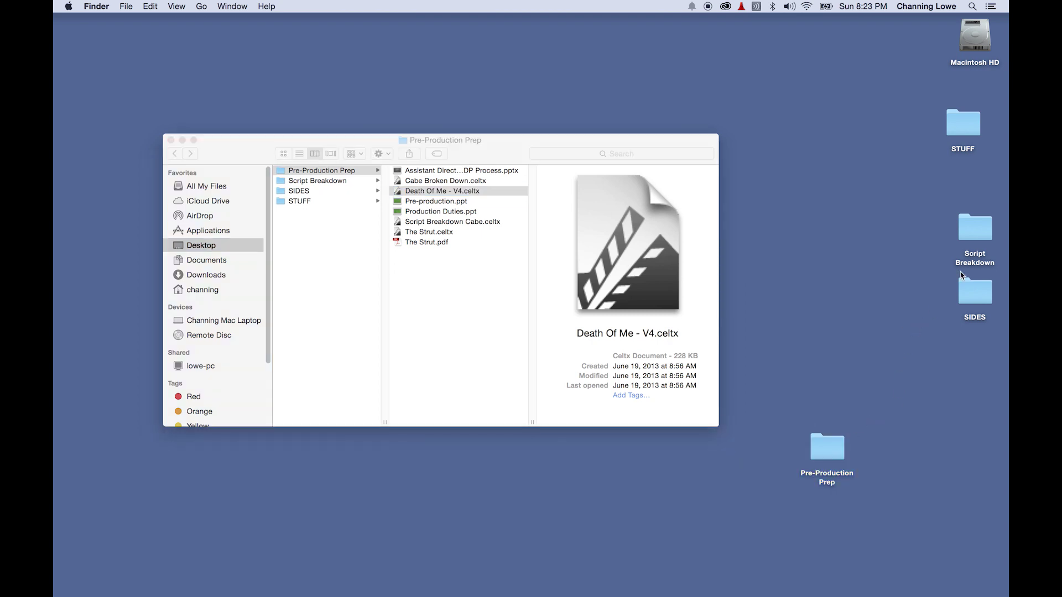
drag(976, 299, 829, 238)
double_click(829, 237)
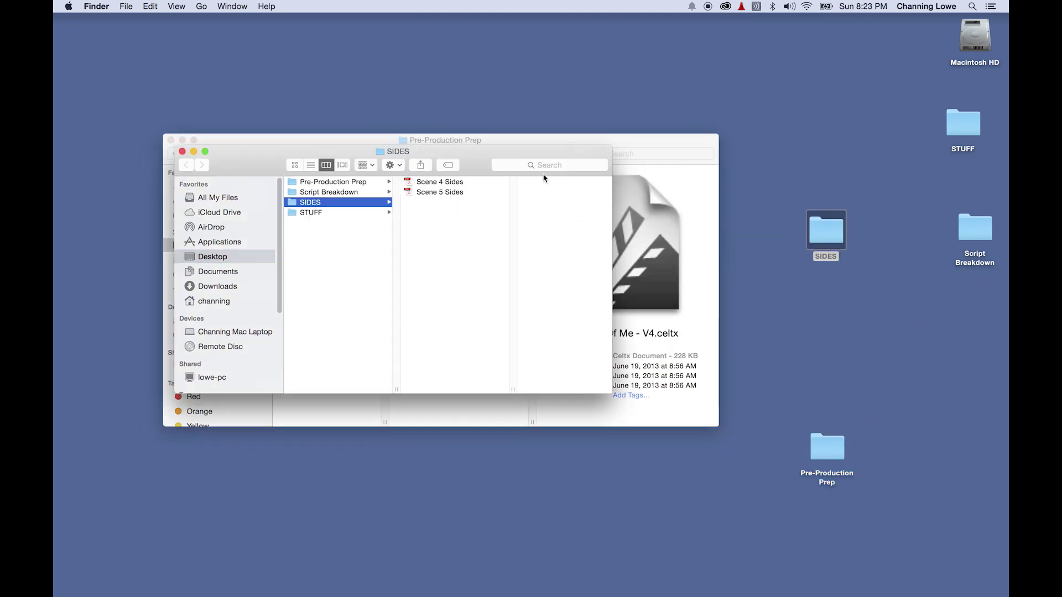
Quick Look the Scene 4 Sides and Scene 5 Sides PDFs, closing each preview
click(436, 181)
key(space)
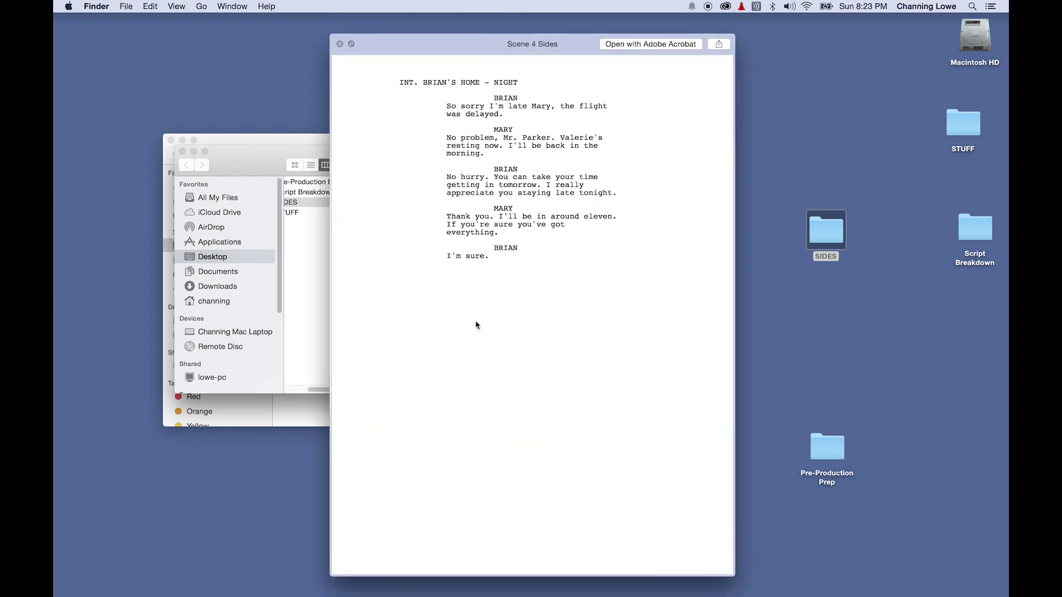
key(space)
click(441, 193)
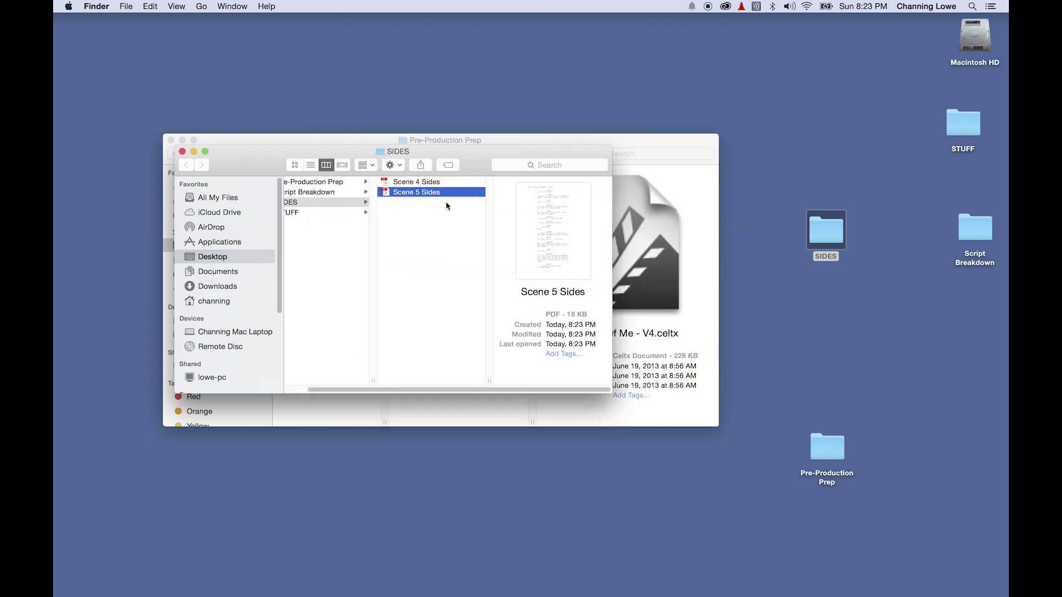
key(space)
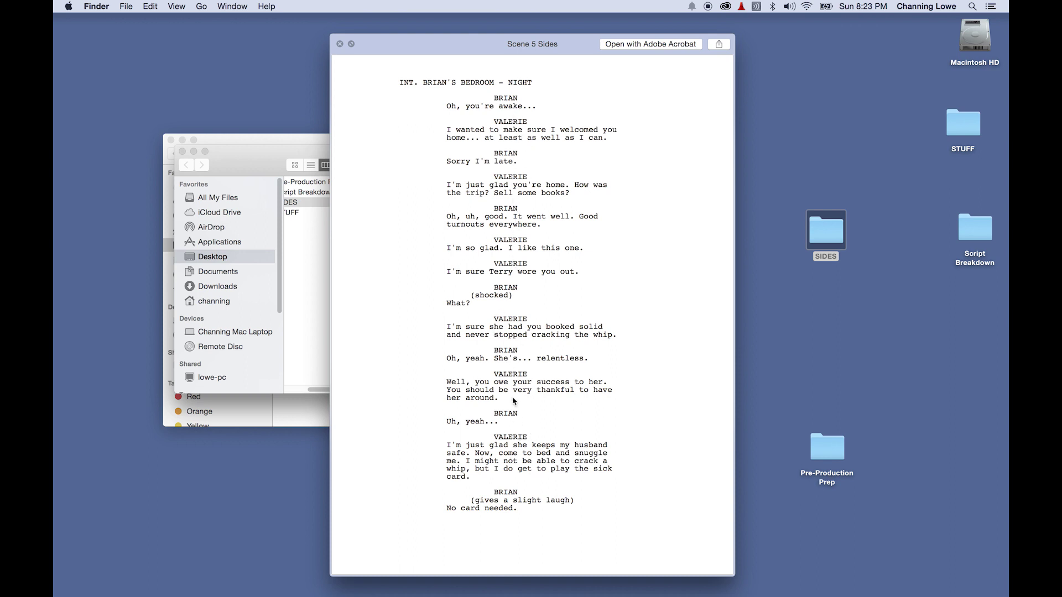
key(space)
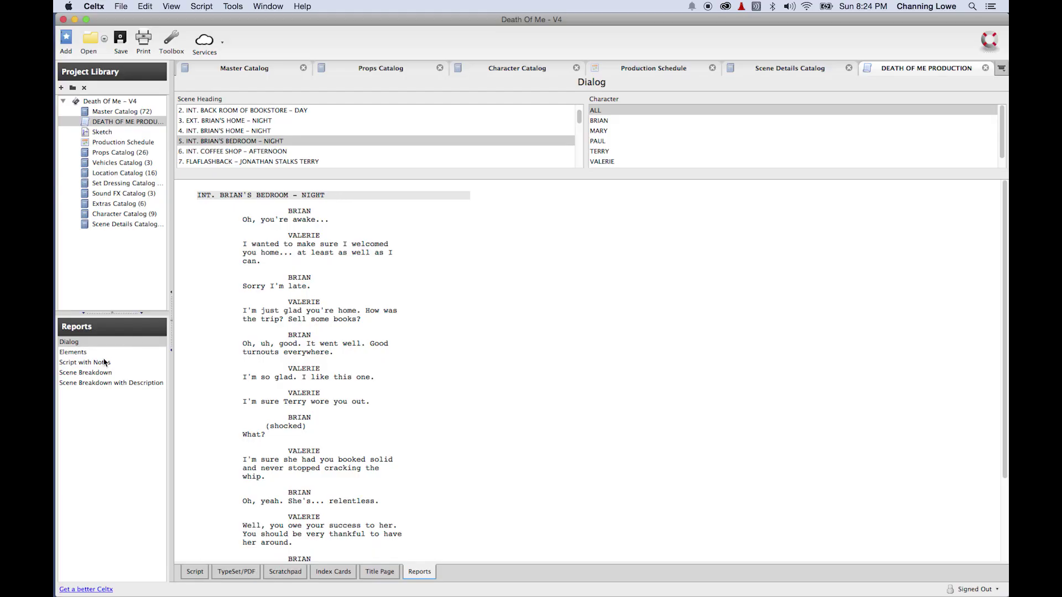
Show the Elements report for scene 4, INT. BRIAN'S HOME – NIGHT, and open Print's PDF menu
click(83, 353)
scroll(290, 282, down, 10)
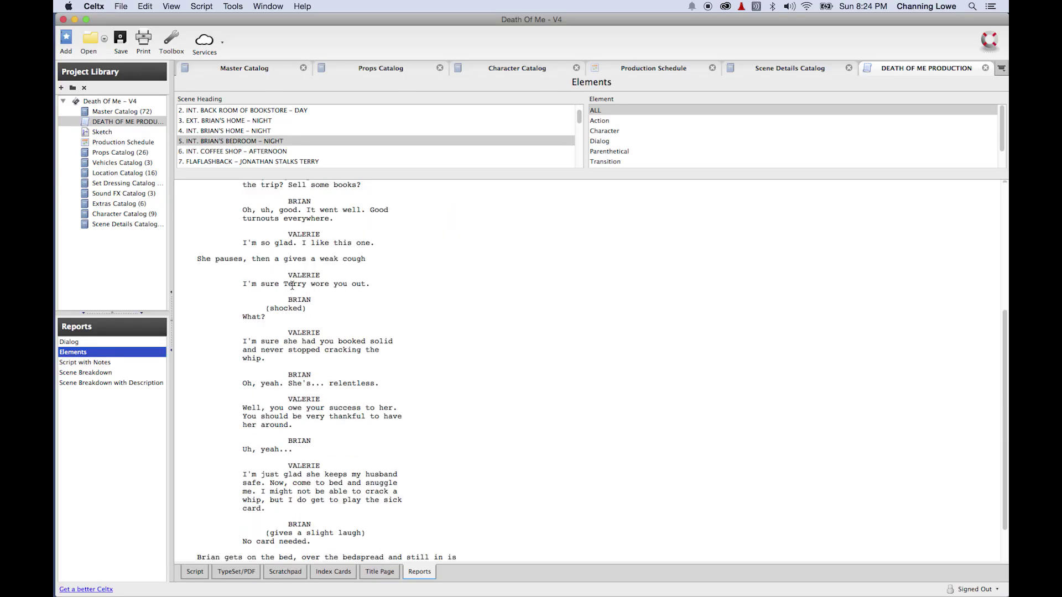
scroll(293, 287, up, 10)
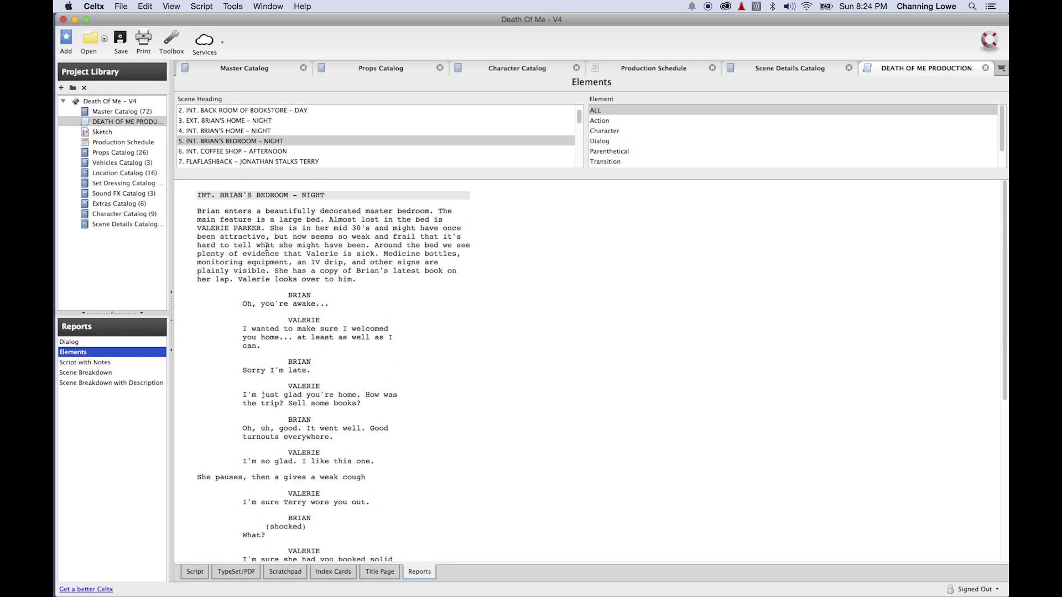
click(224, 132)
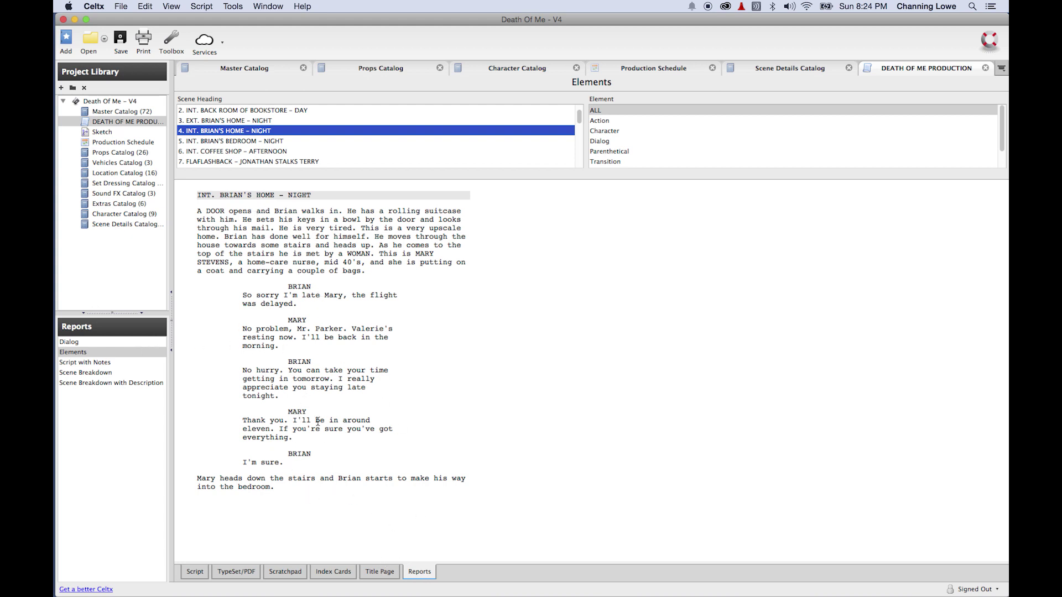
key(super+p)
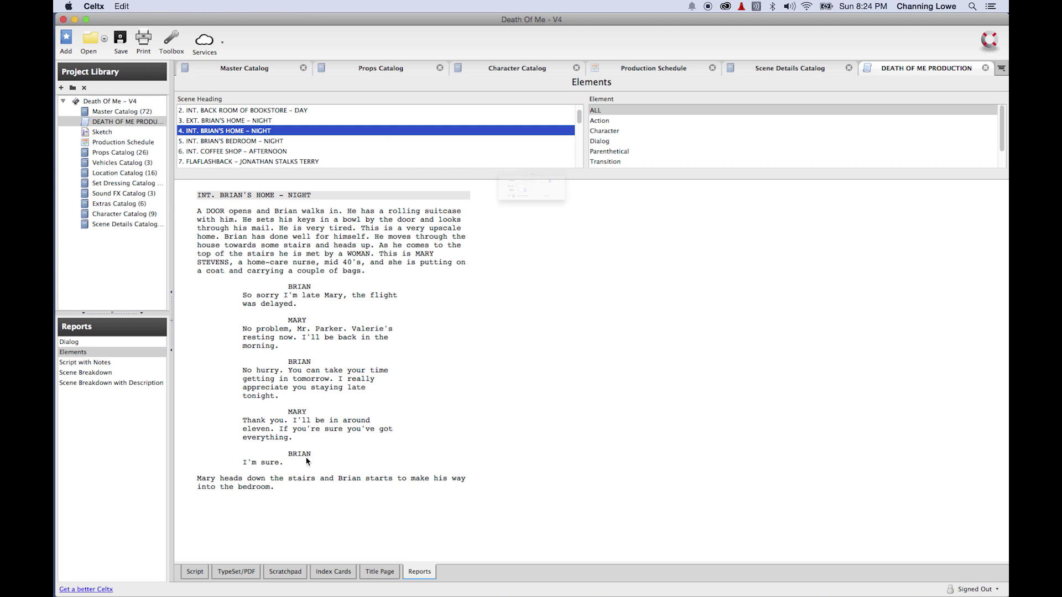
click(459, 224)
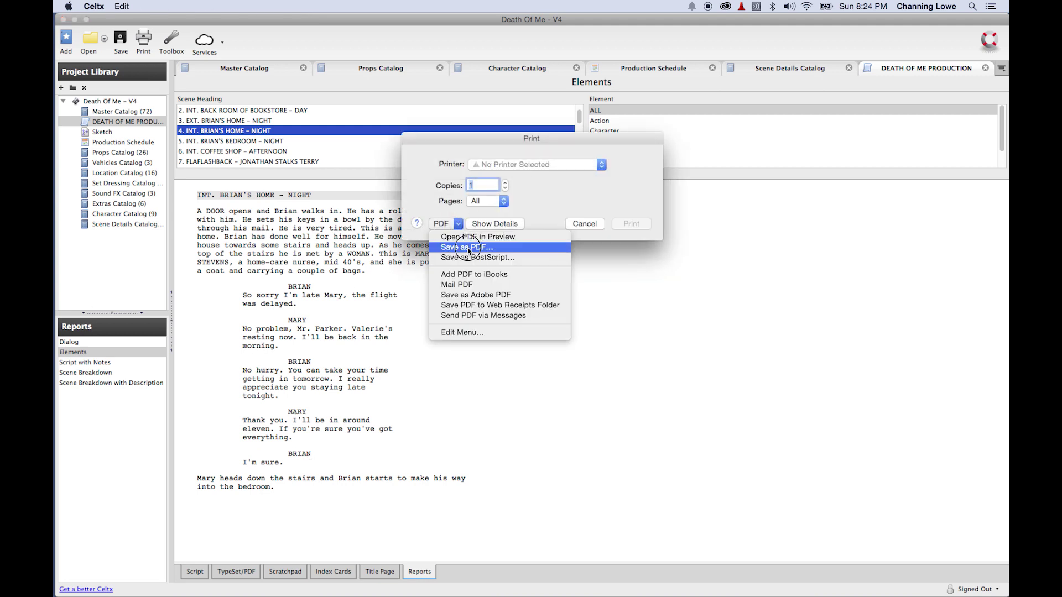
Choose Save as PDF and create an ELEMENTS folder on the Desktop
click(467, 247)
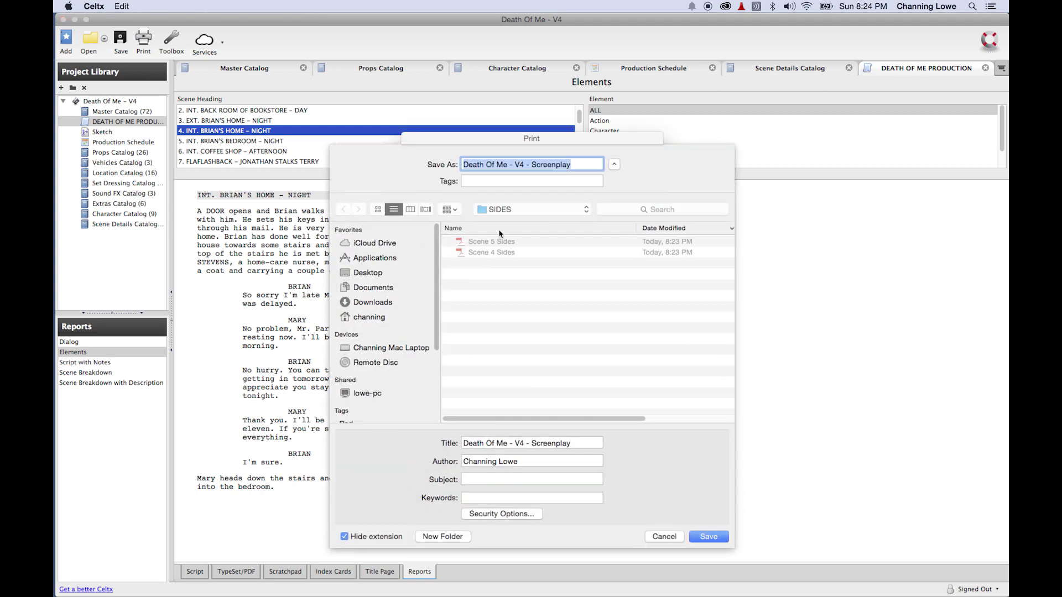
click(514, 209)
click(512, 220)
click(437, 537)
text(EL)
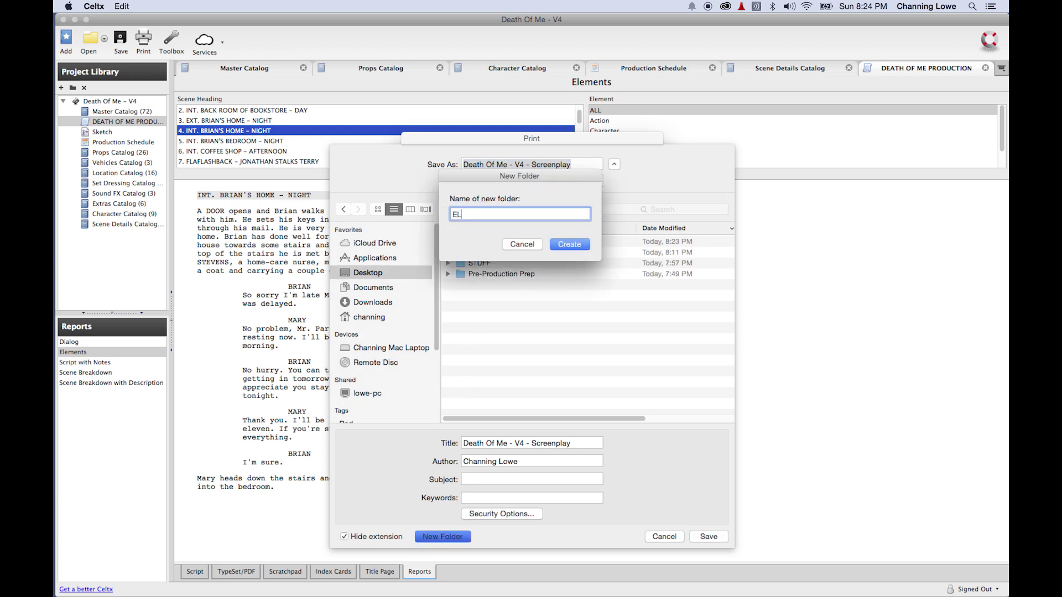
text(EMENTS)
key(super+a)
click(582, 247)
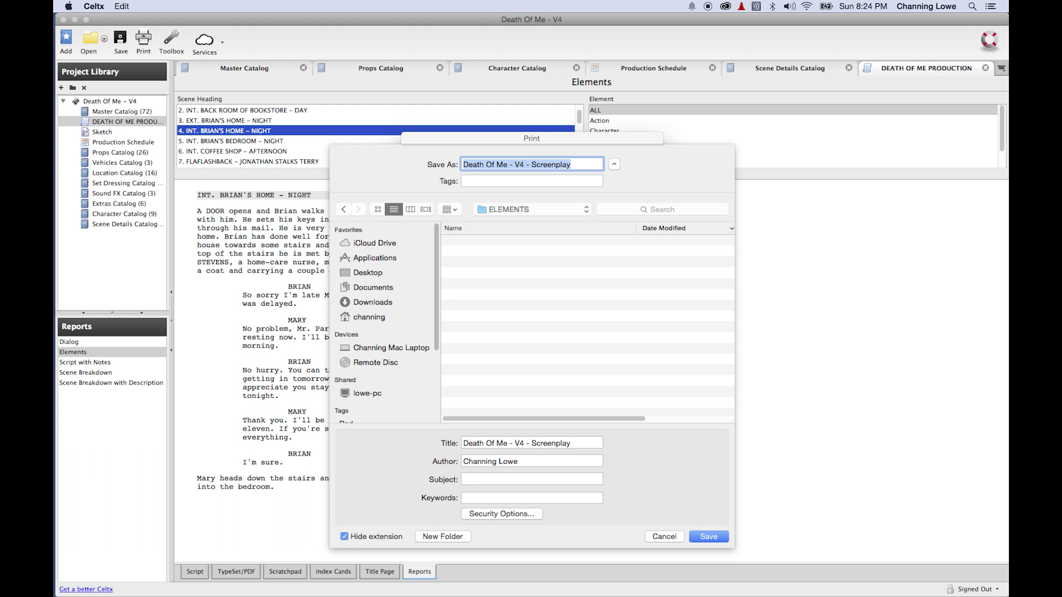
Save the scene 4 Elements report as Scene 4 Elements in the ELEMENTS folder
text(Scene 4 Elements)
key(Return)
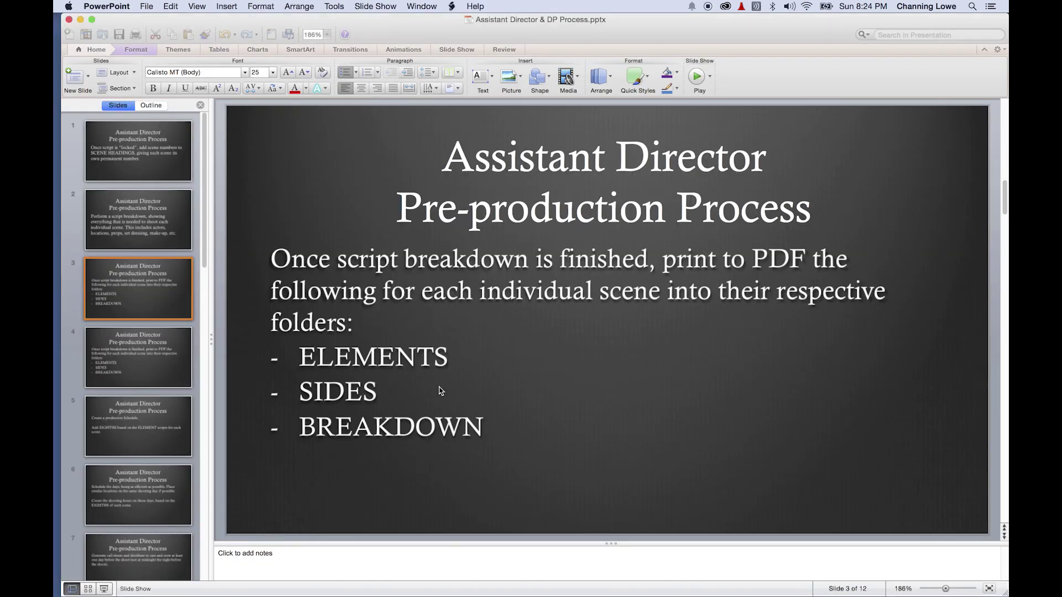
key(super+Tab)
click(516, 341)
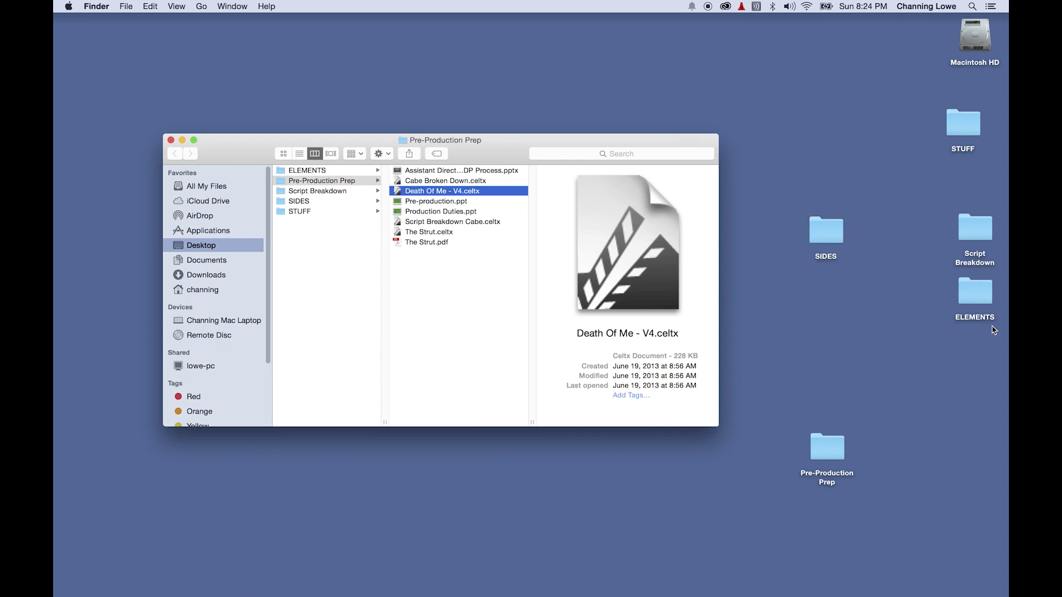
Open the Desktop ELEMENTS folder, Quick Look Scene 4 Elements, then return to Celtx
double_click(974, 290)
click(439, 185)
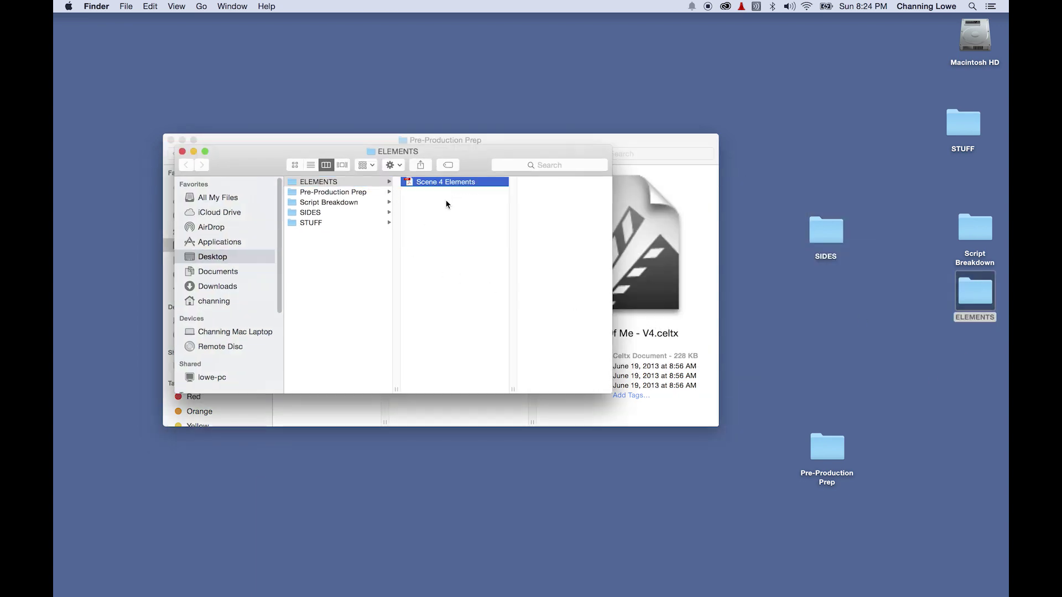
key(space)
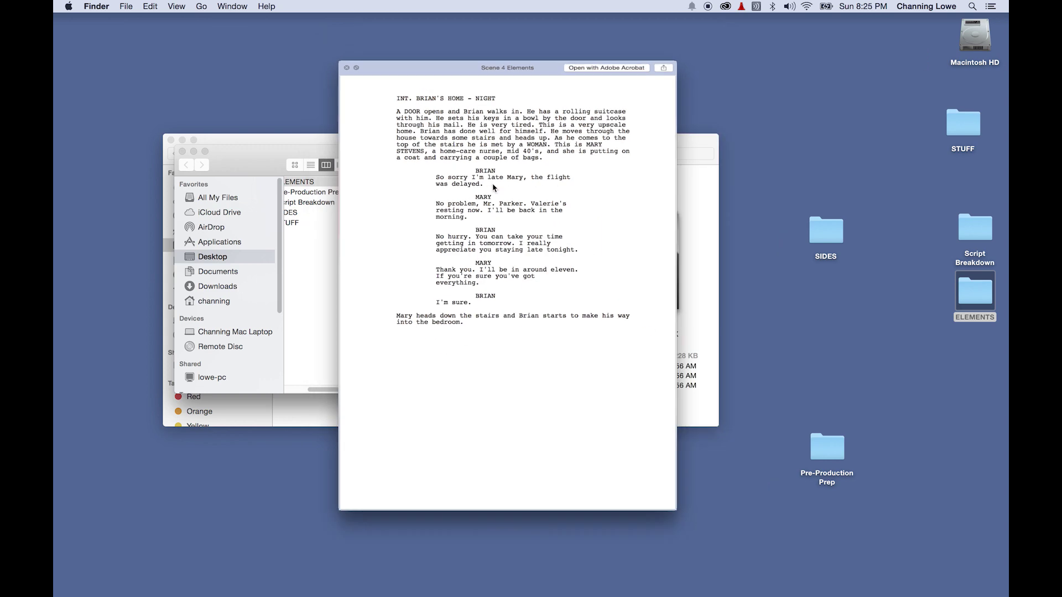
key(space)
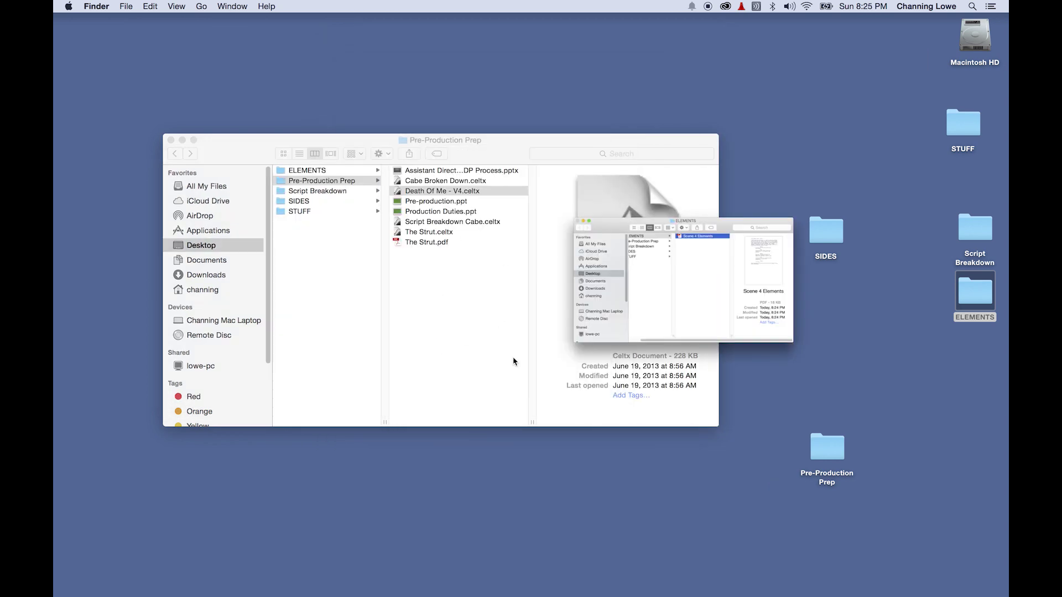
key(super+Tab)
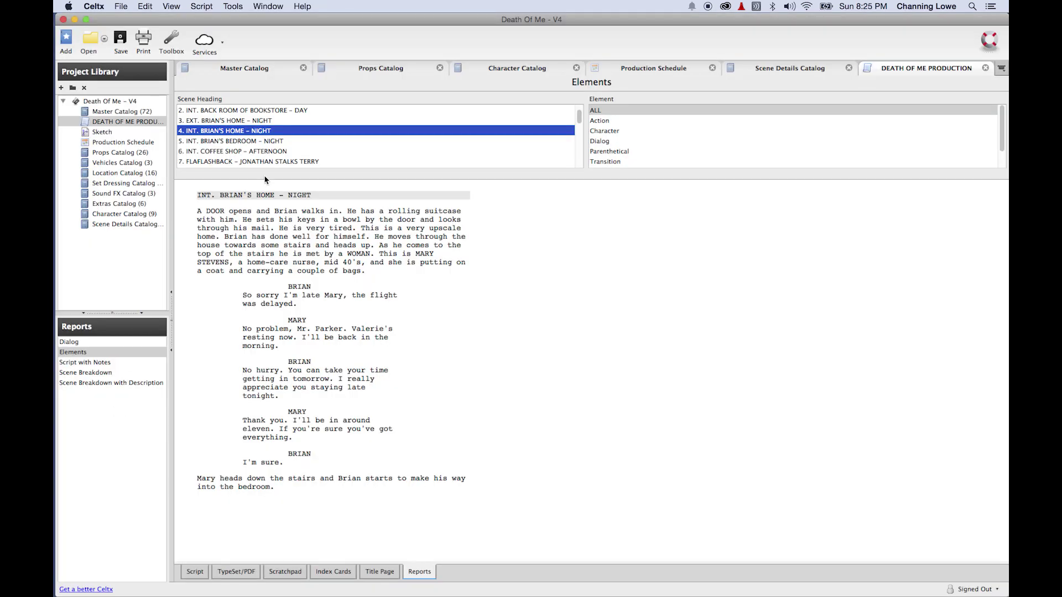
Switch Celtx to the Script view of the screenplay
click(197, 572)
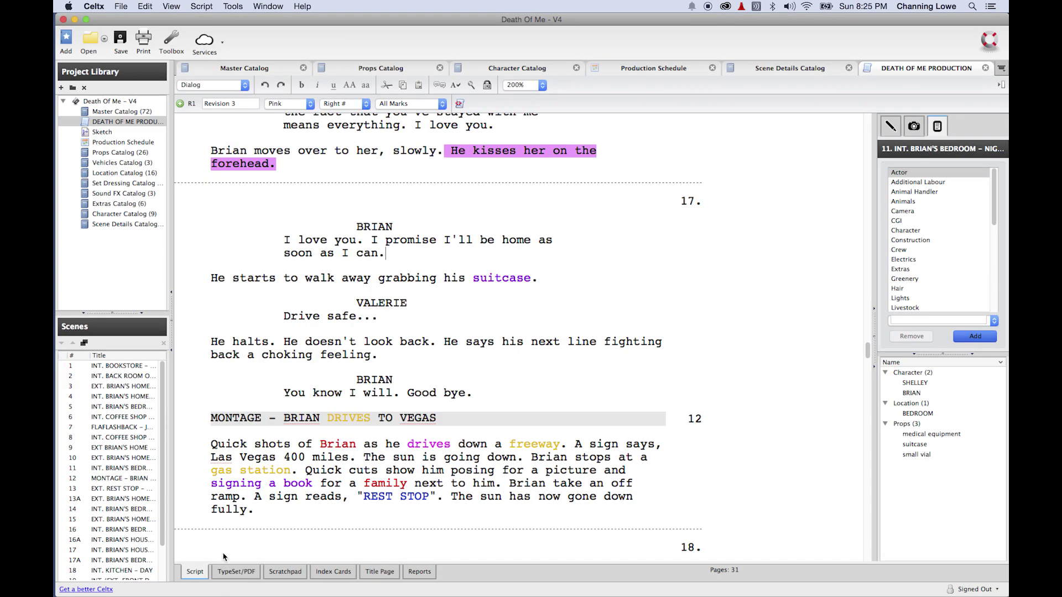
scroll(159, 510, down, 3)
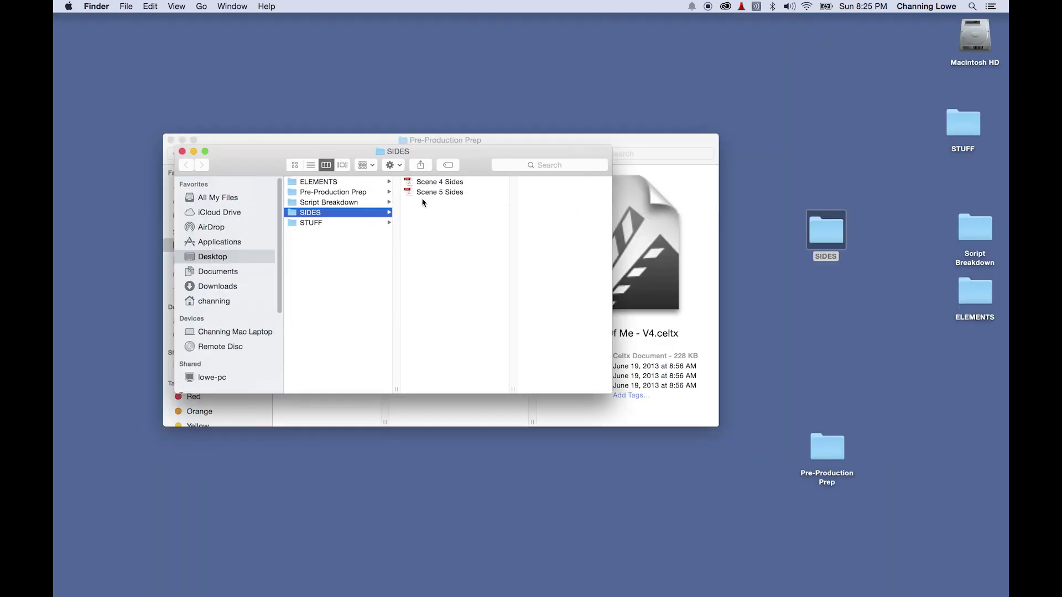
Open the Desktop ELEMENTS folder, close the extra folder windows, and return to Celtx
click(971, 298)
double_click(971, 298)
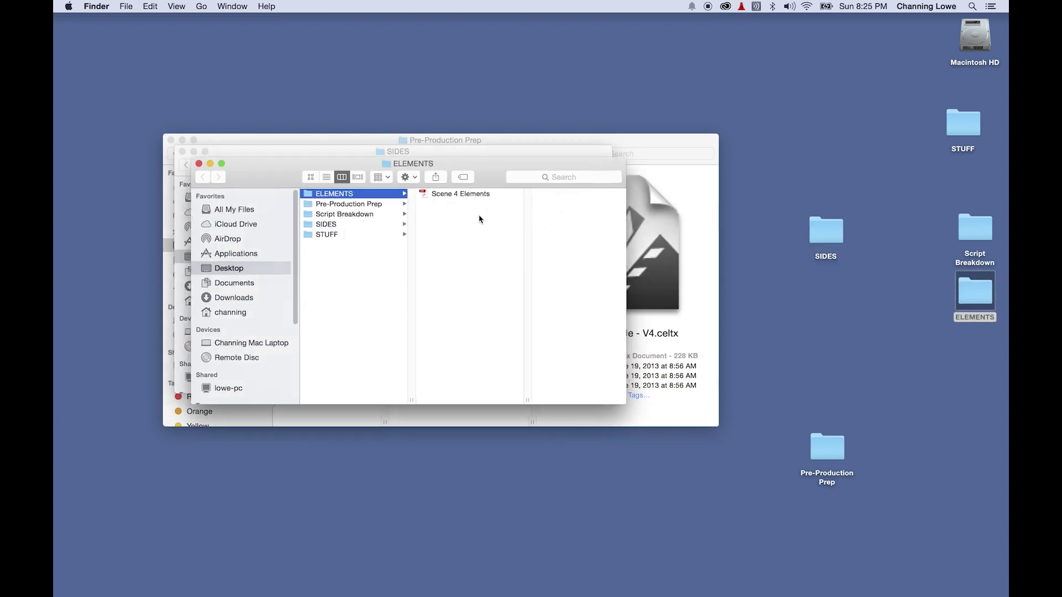
key(super+w)
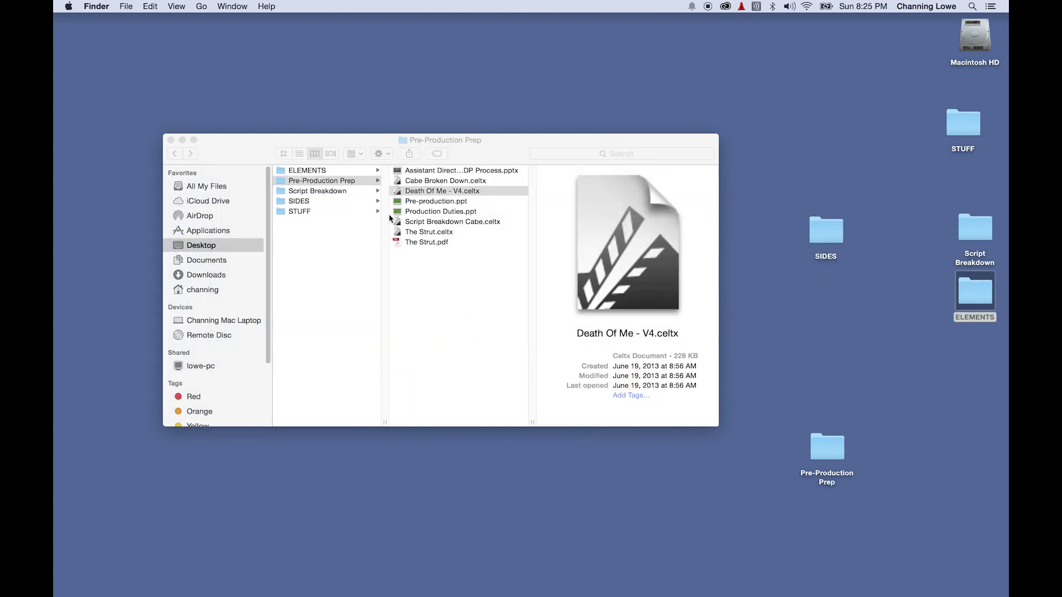
key(super+Tab)
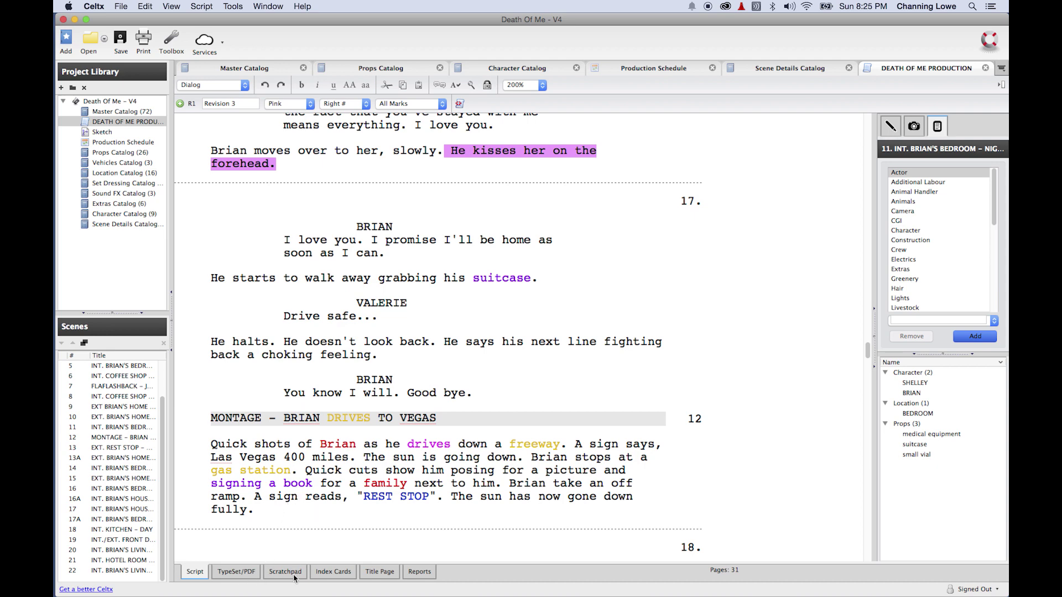
Show the Scene Breakdown report for scene 1, INT. BOOKSTORE – DAY, and bring up Print
click(416, 571)
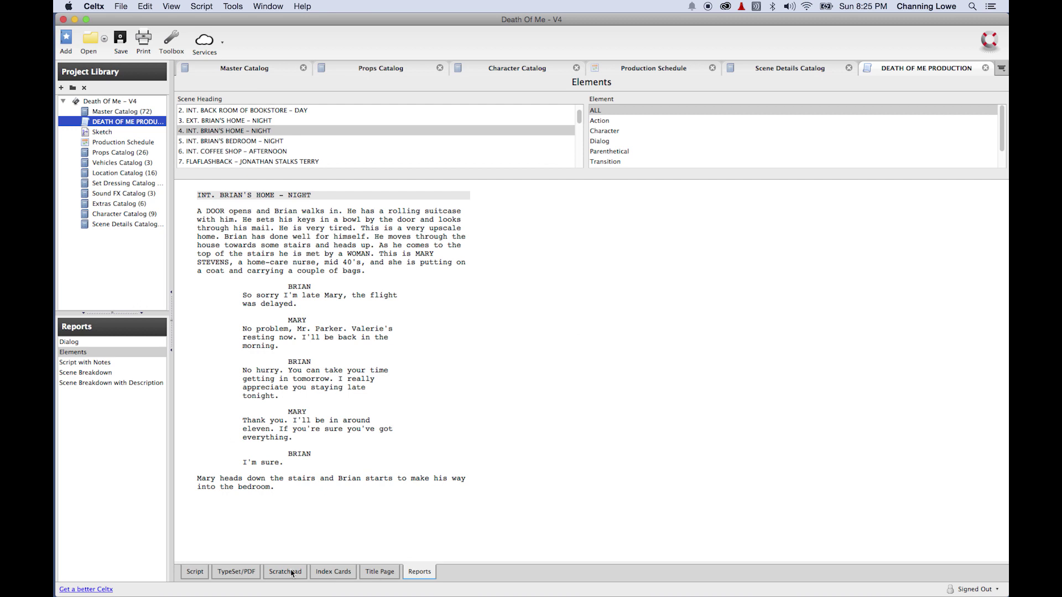
click(90, 374)
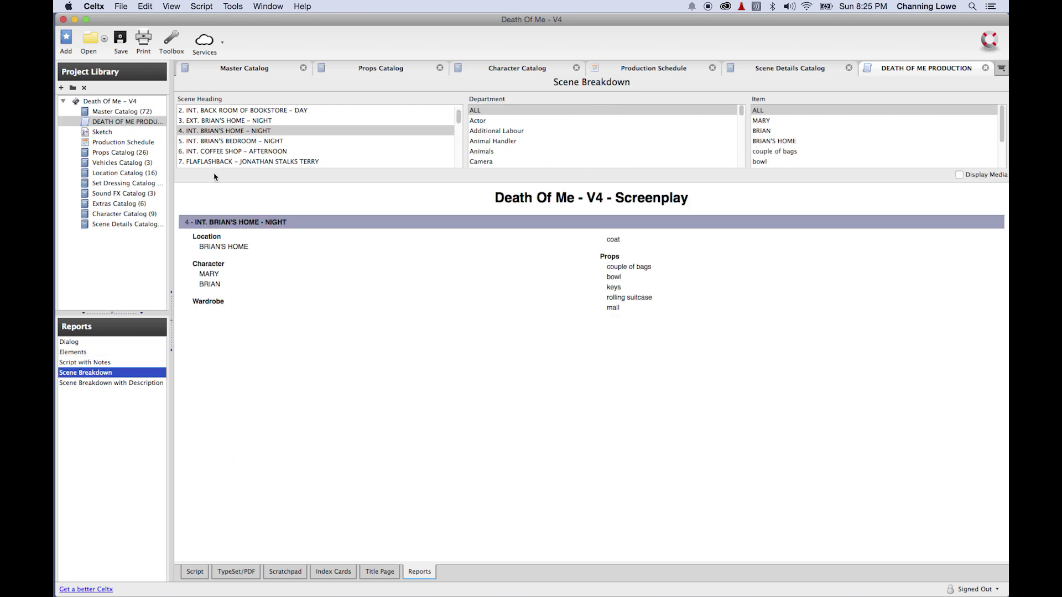
scroll(243, 161, up, 2)
click(221, 110)
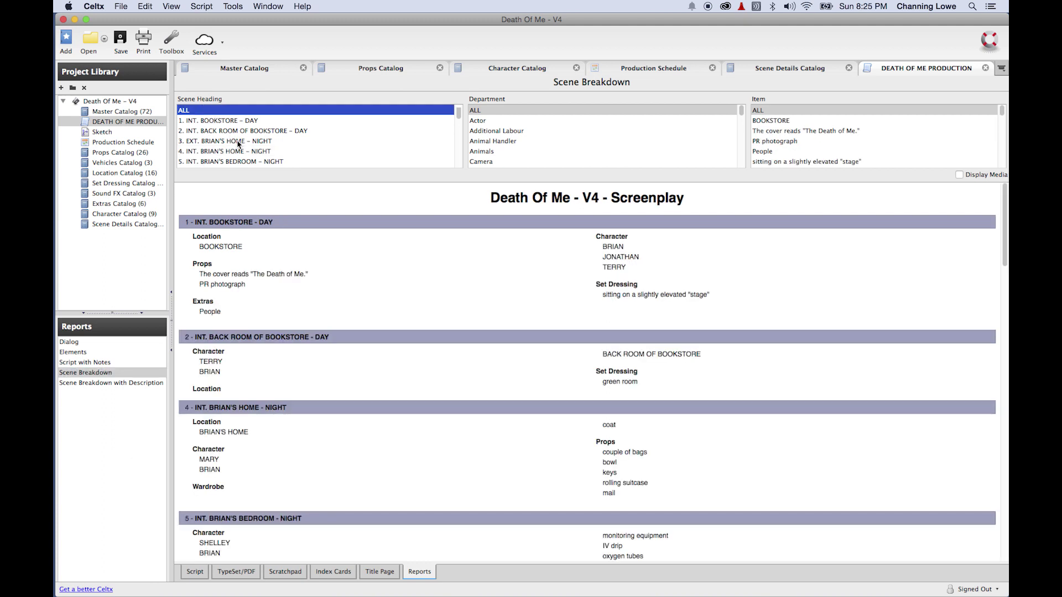
click(238, 122)
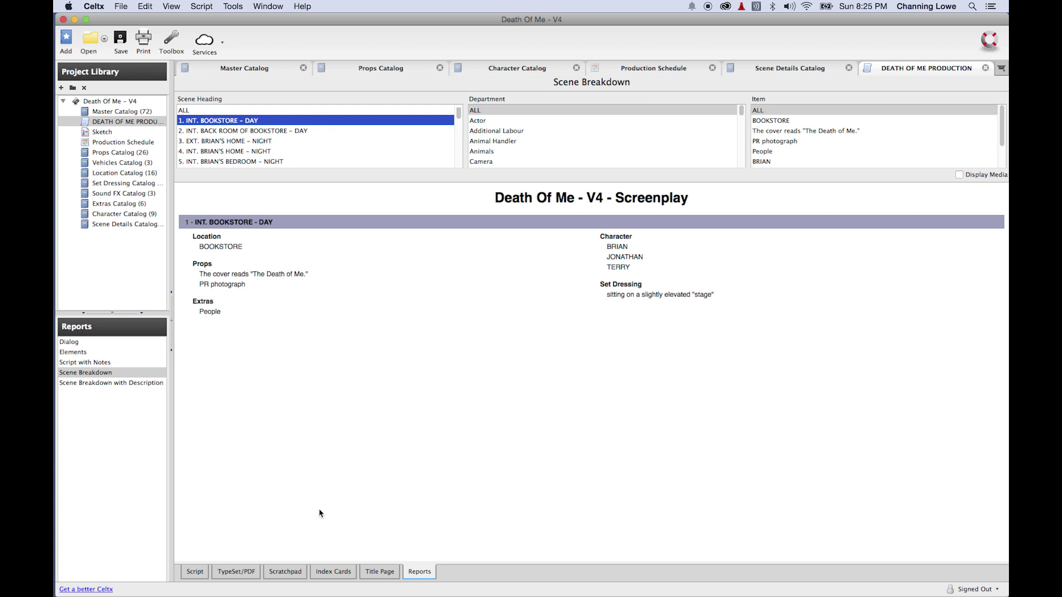
key(super+p)
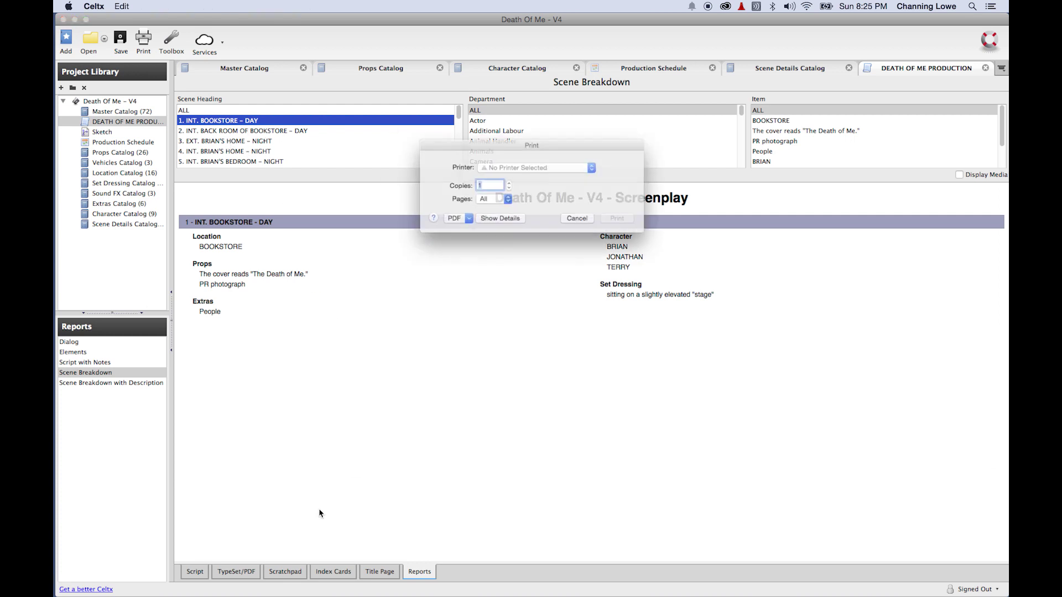
Create a BREAKDOWN folder on the Desktop and save the PDF there as Scene 01 Breakdown
click(441, 224)
key(Escape)
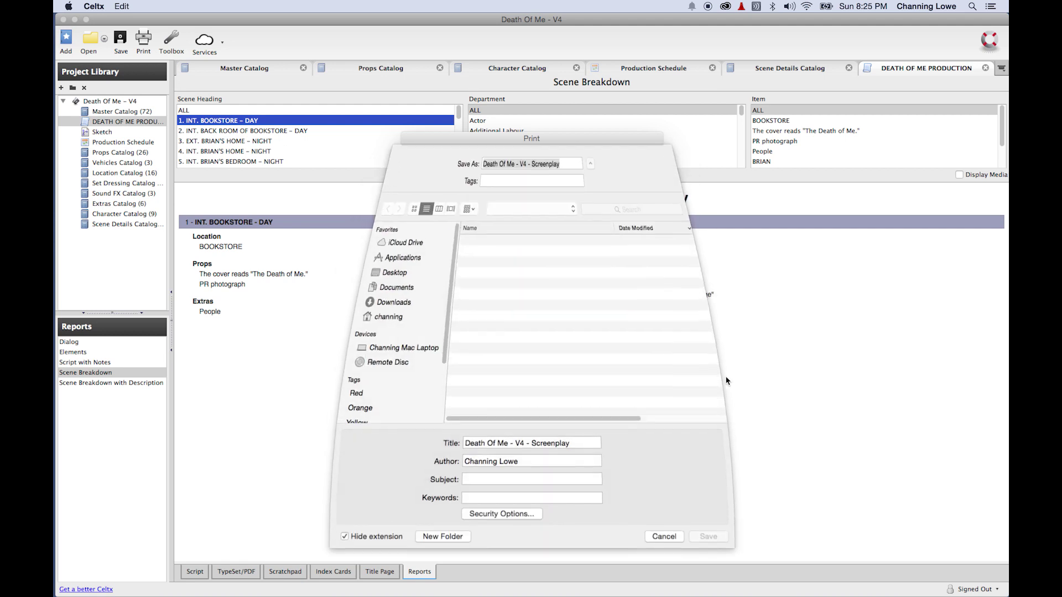
click(506, 214)
click(507, 221)
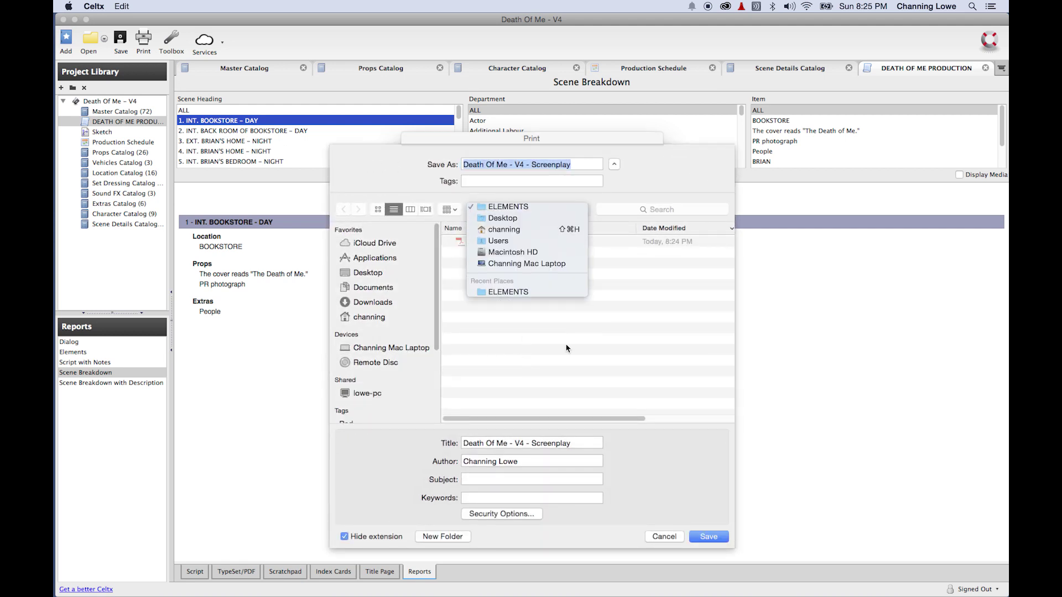
click(442, 536)
text(BR)
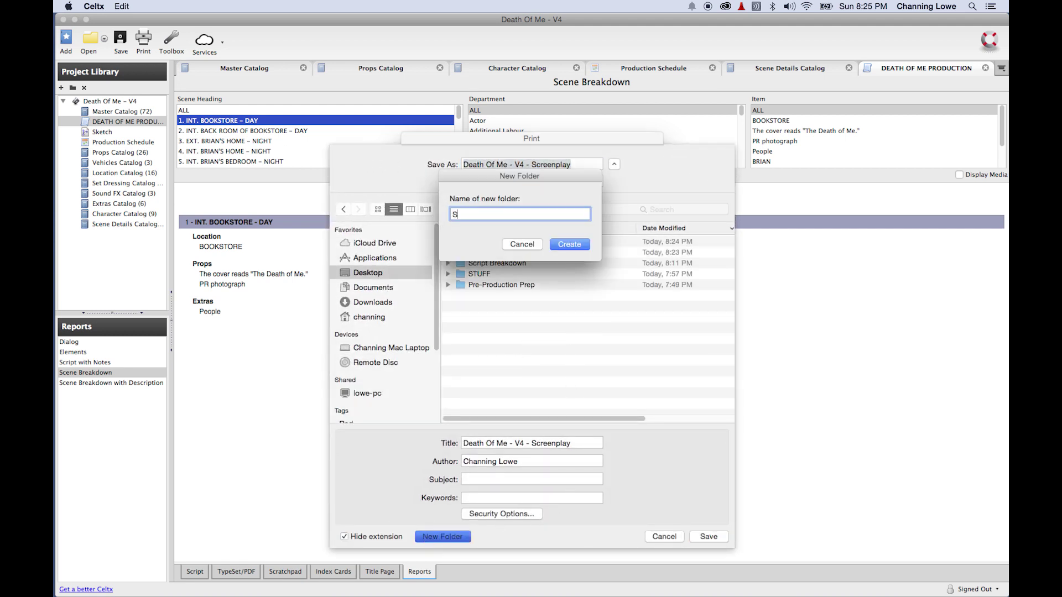
text(EAKDOWN)
key(Return)
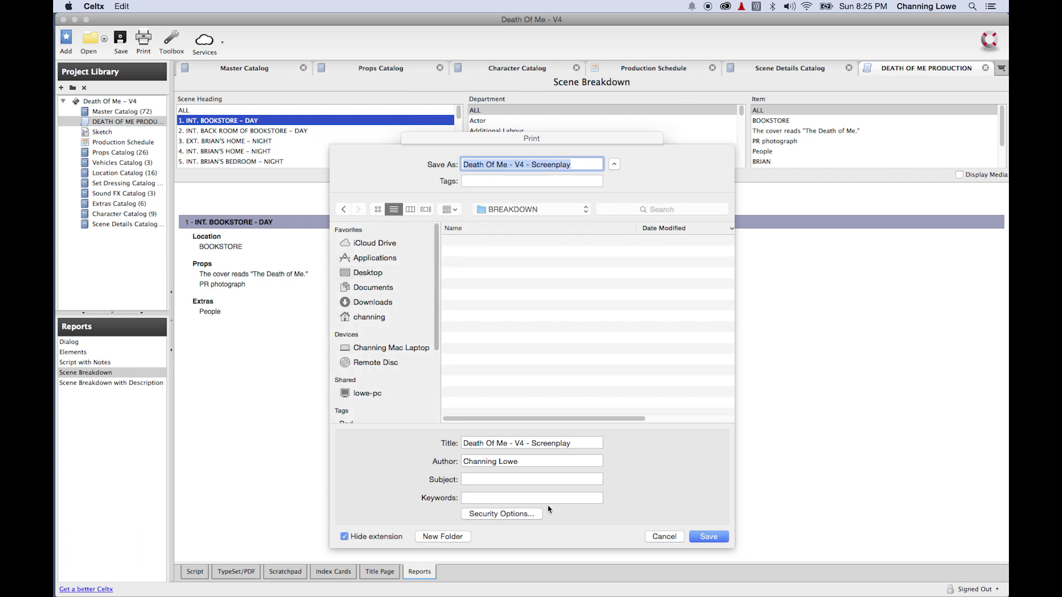
text(Scene)
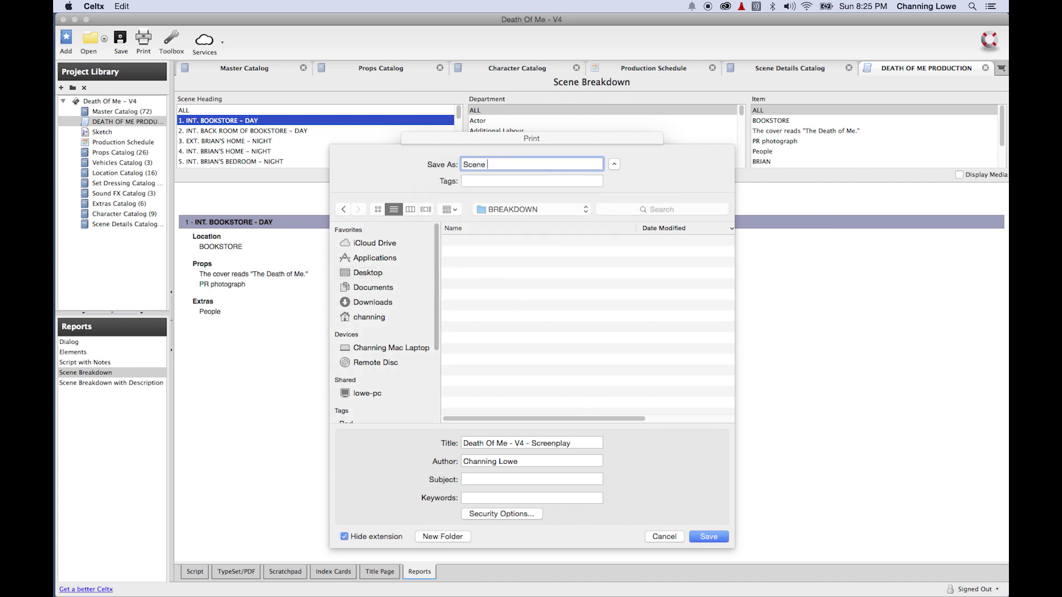
text( 01 Breakdown)
key(Return)
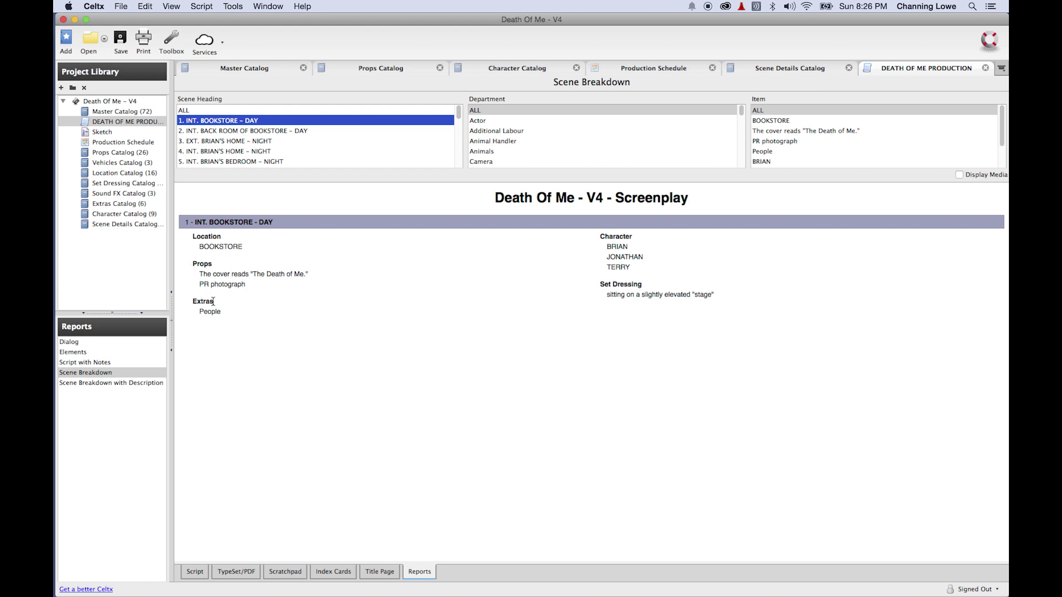
Open the Cabe Broken Down project's reports on Scene Breakdown with Description
click(110, 383)
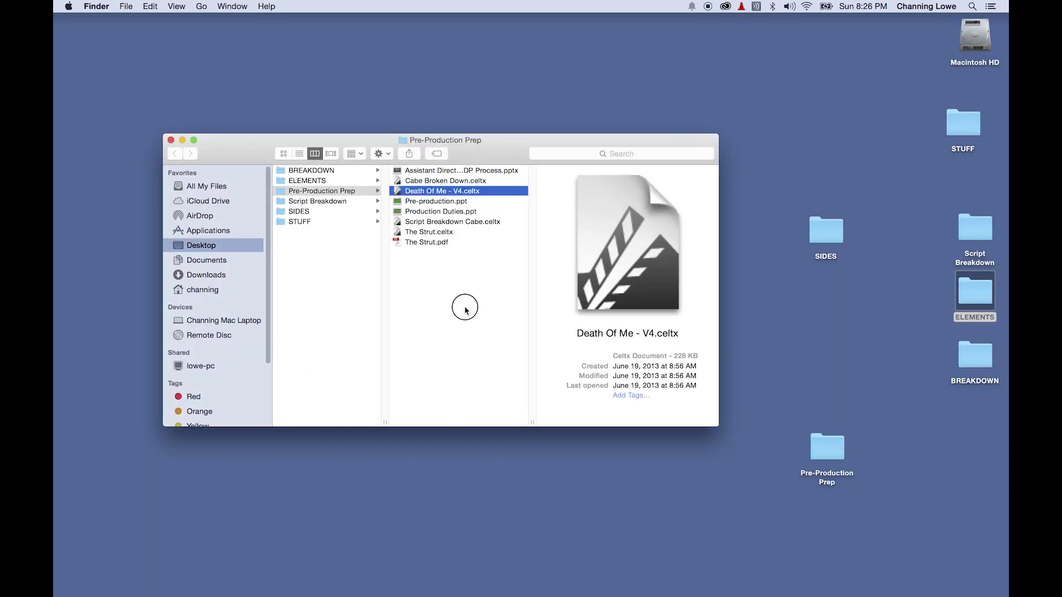
click(465, 310)
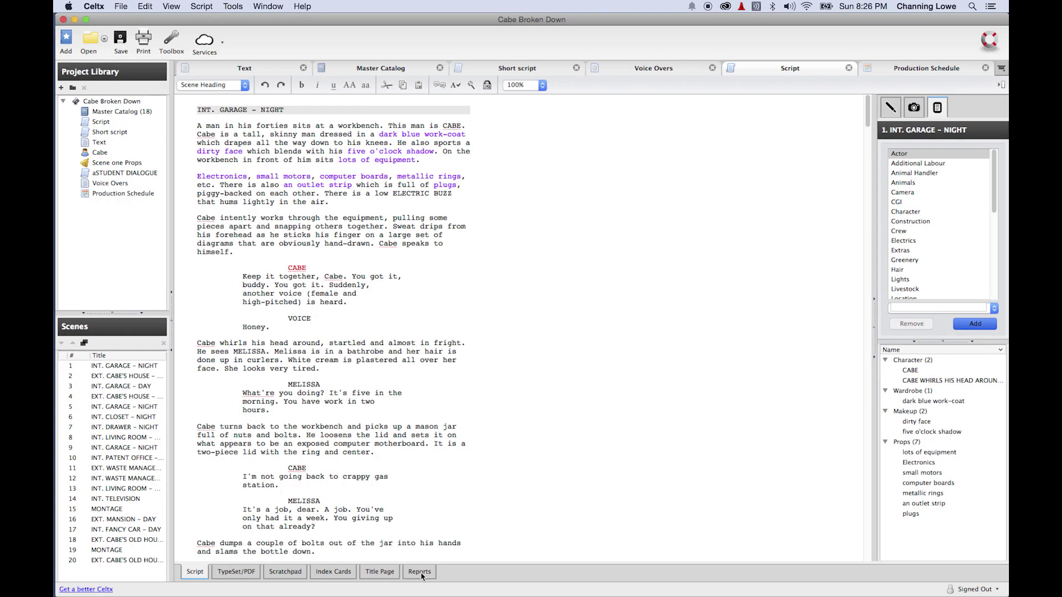
click(420, 573)
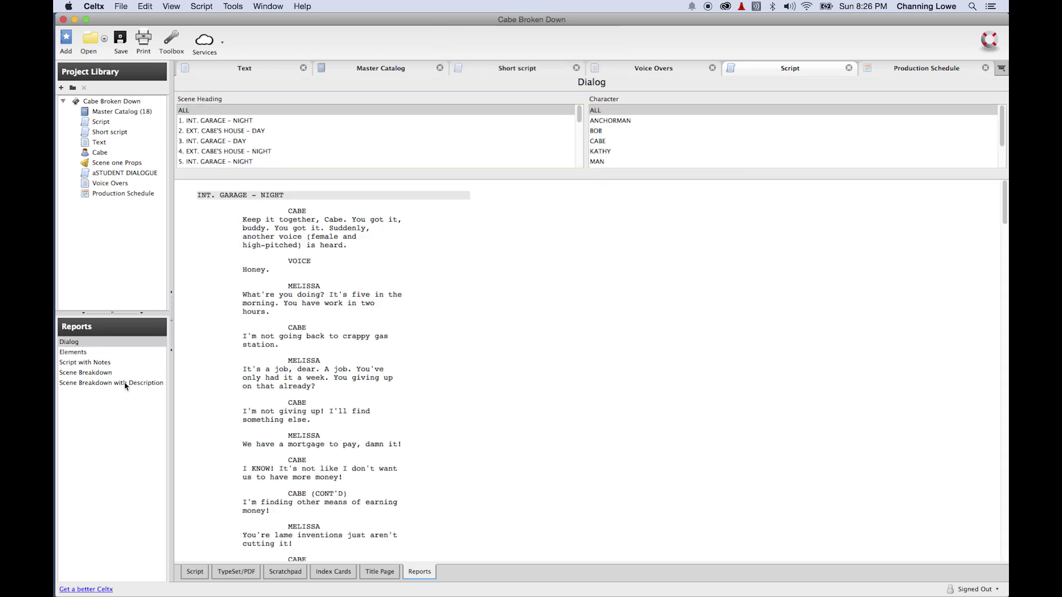
click(125, 384)
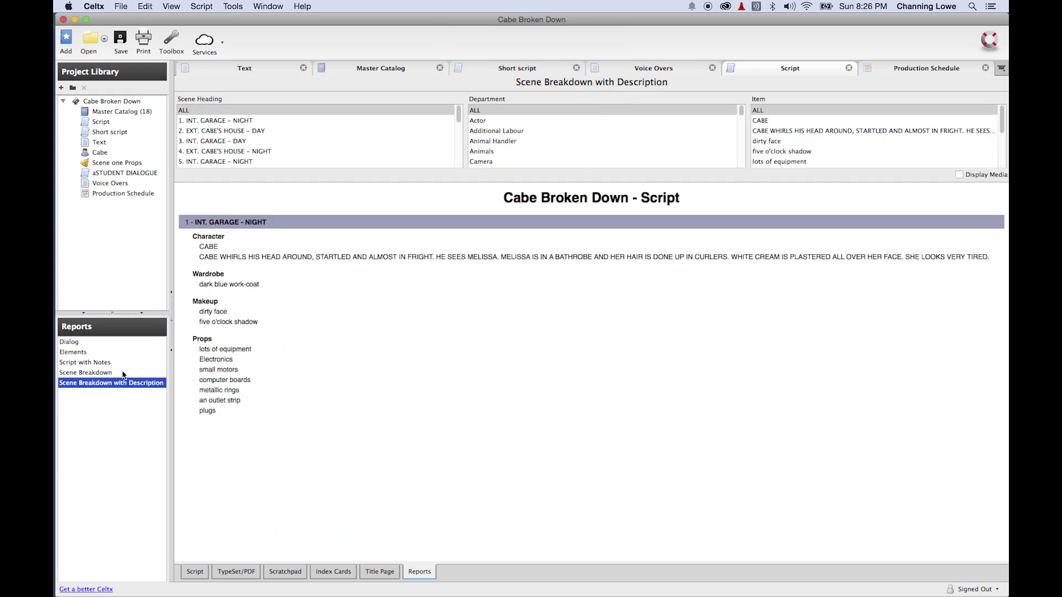
Step through scenes 1 to 4, compare with plain Scene Breakdown, then return to descriptions
click(246, 121)
drag(246, 121, 245, 156)
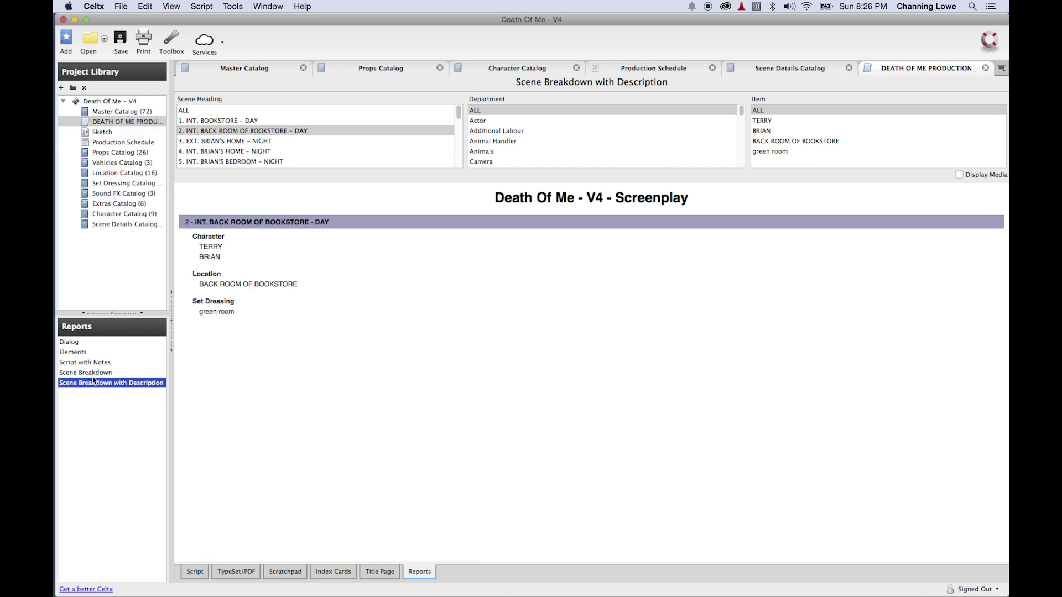
click(93, 374)
click(114, 384)
Select 'suitcase' in the script and give it a Master Catalog description naming its decade
click(194, 571)
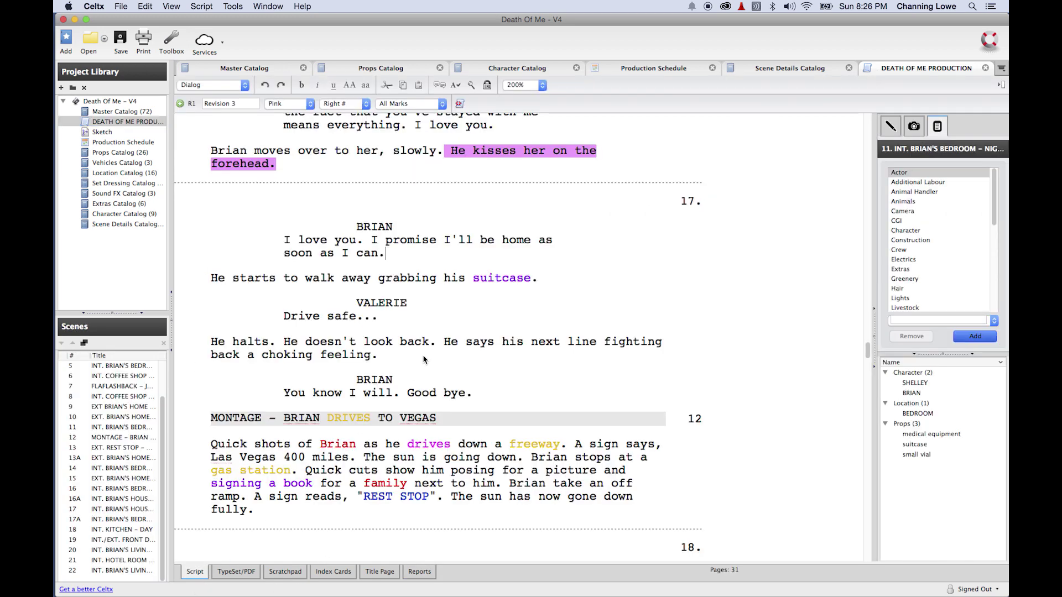
scroll(421, 318, up, 2)
drag(474, 314, 532, 314)
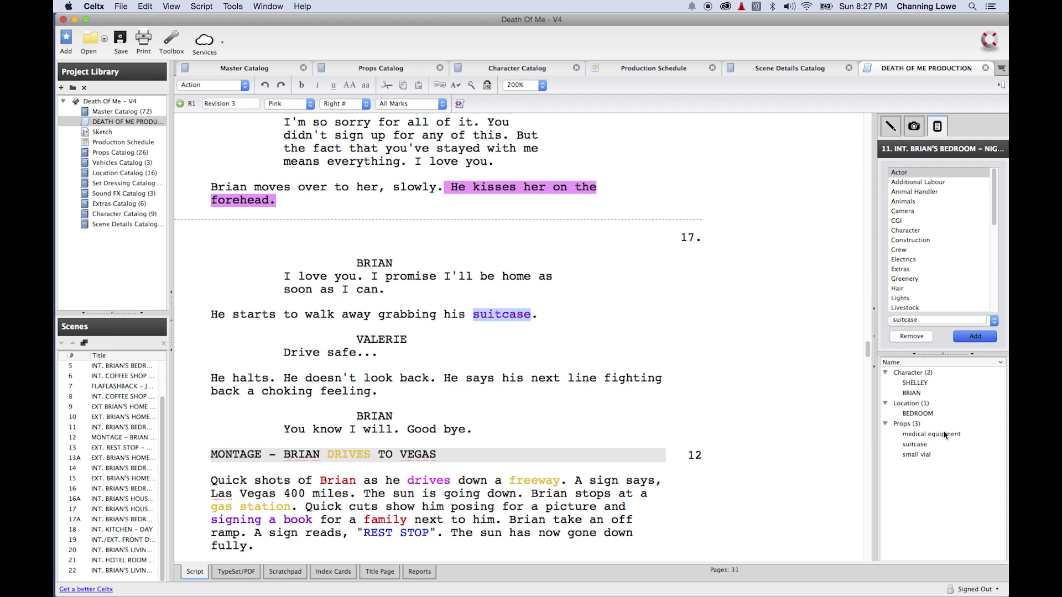
double_click(914, 444)
click(272, 340)
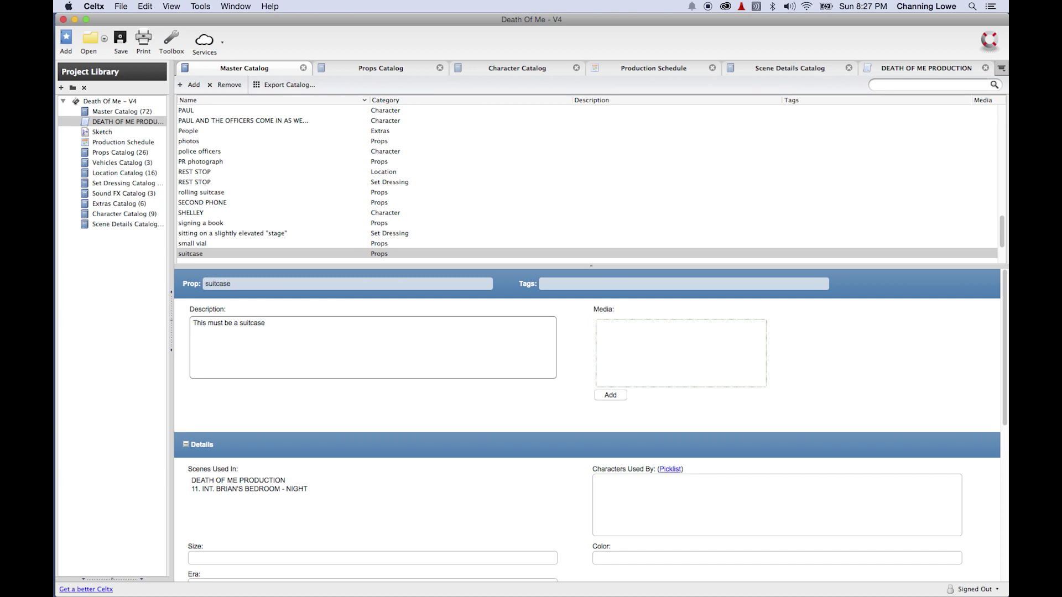
text(rom the 1960's)
click(918, 68)
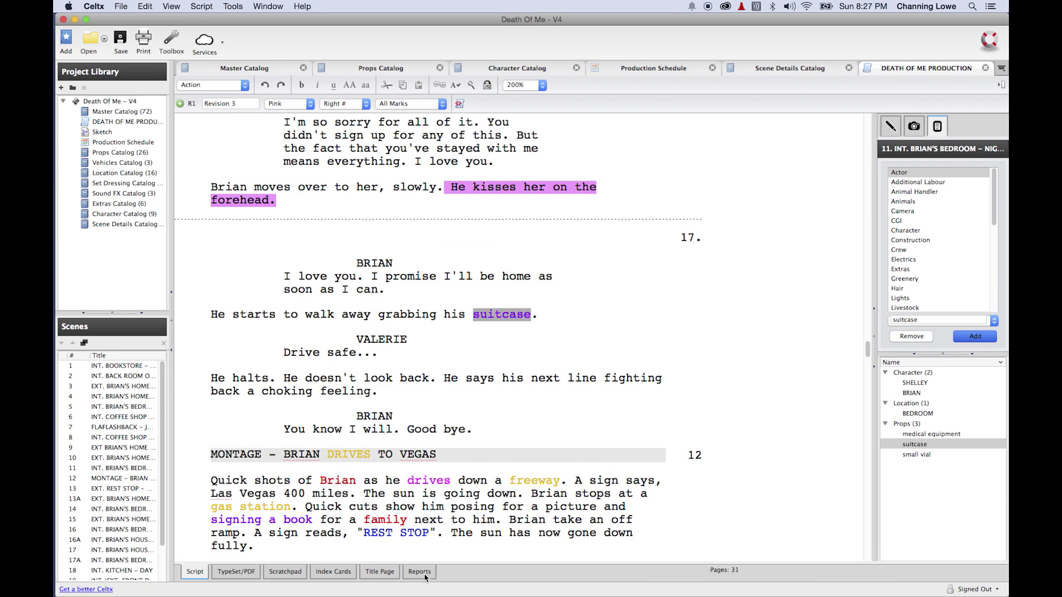
Return to the reports and display scene 6's breakdown
click(420, 572)
scroll(266, 144, down, 2)
click(249, 160)
scroll(271, 153, down, 4)
Show scene 11, INT. BRIAN'S BEDROOM – NIGHT, and highlight the suitcase description under Props
click(247, 122)
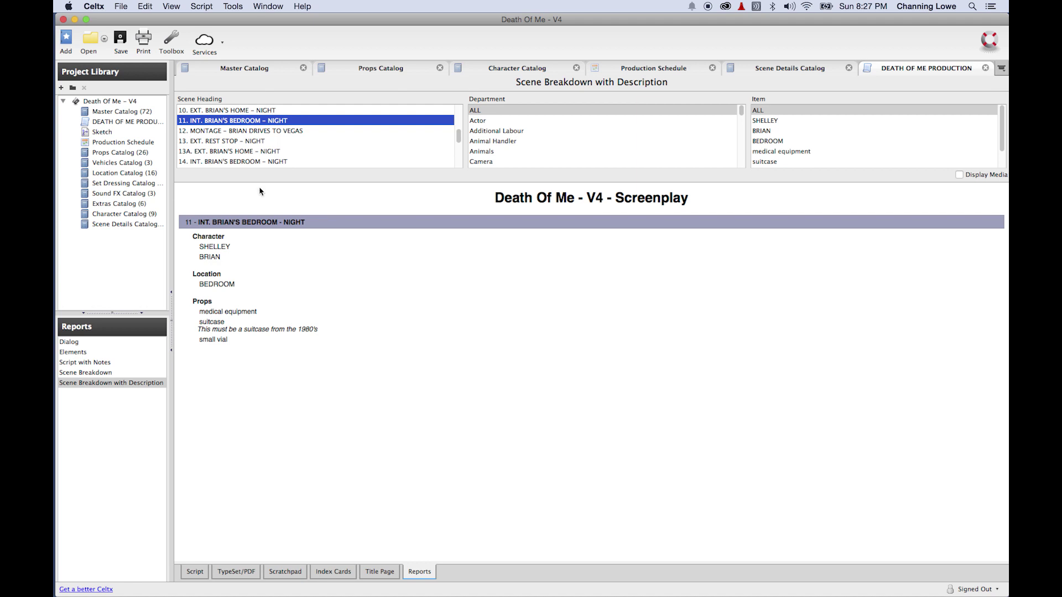
click(200, 321)
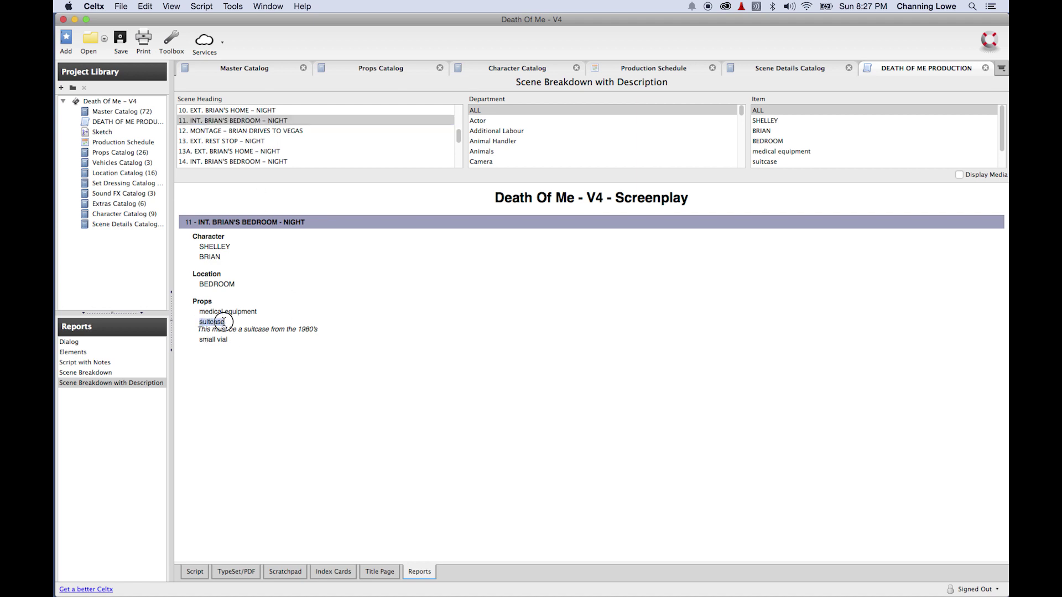
drag(198, 329, 321, 332)
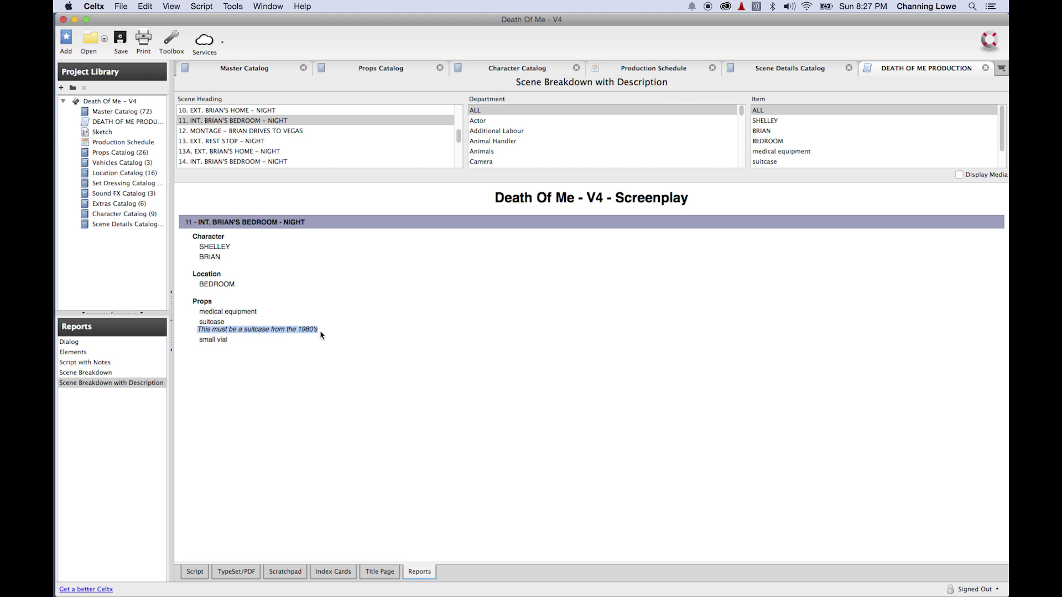
Compare with plain Scene Breakdown, switch back to descriptions, and select scene 1
click(115, 374)
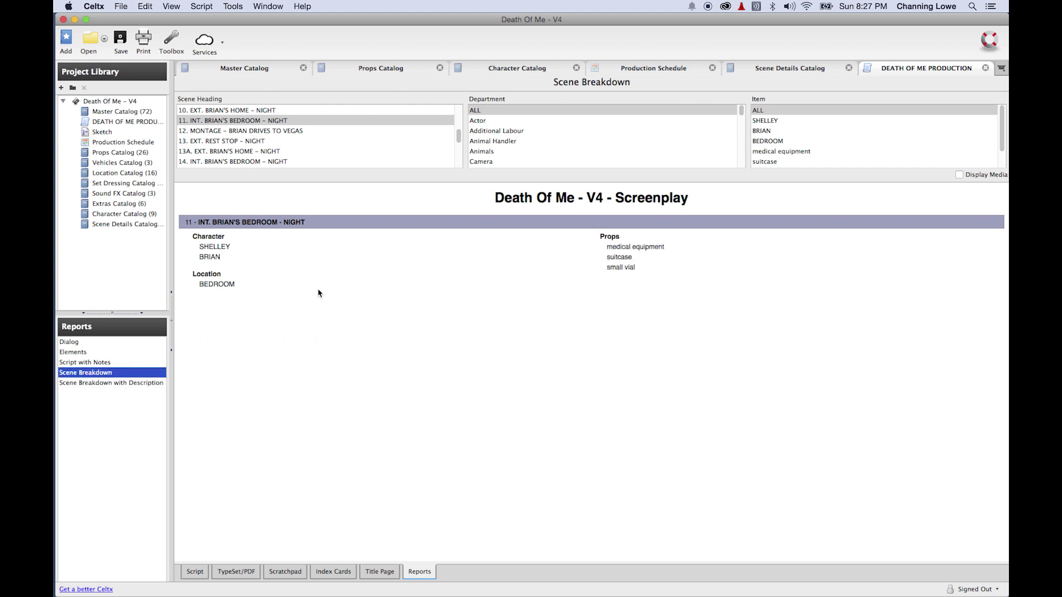
click(126, 383)
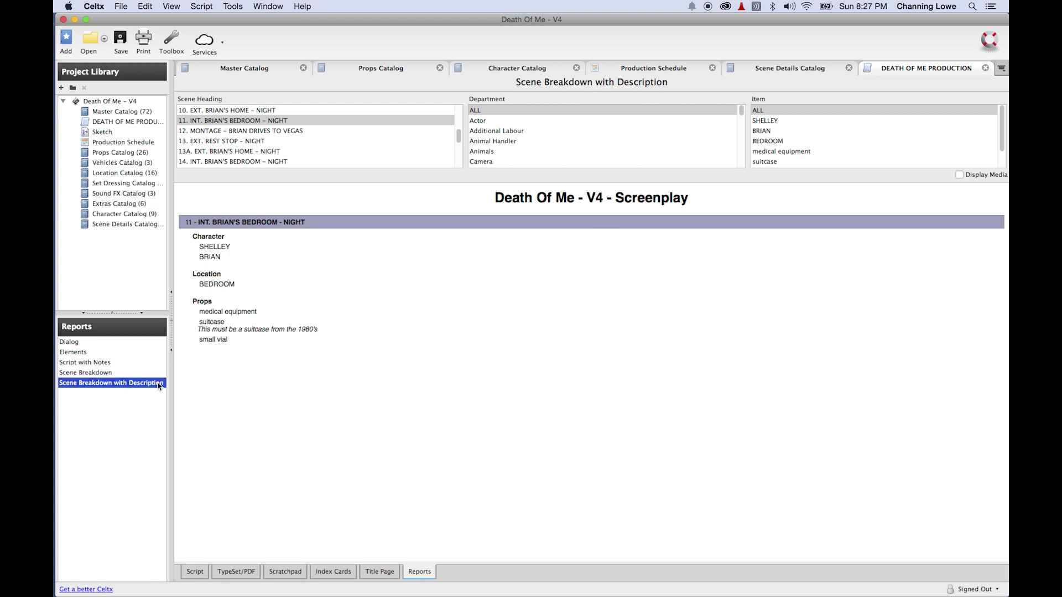
scroll(273, 141, up, 5)
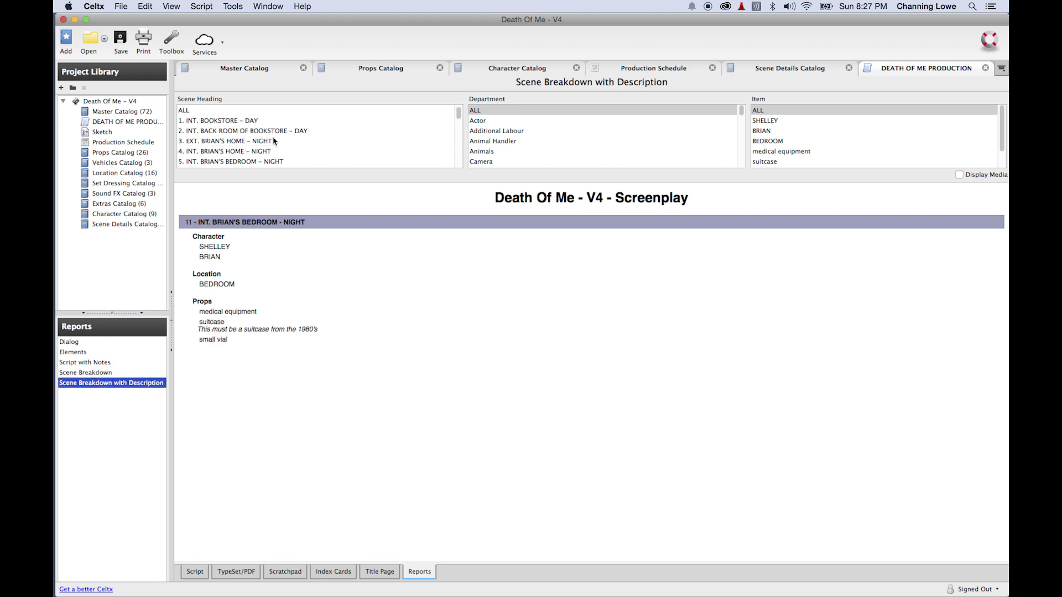
click(232, 120)
Bring up the print dialog and PDF options for the current report, then cancel
key(super+p)
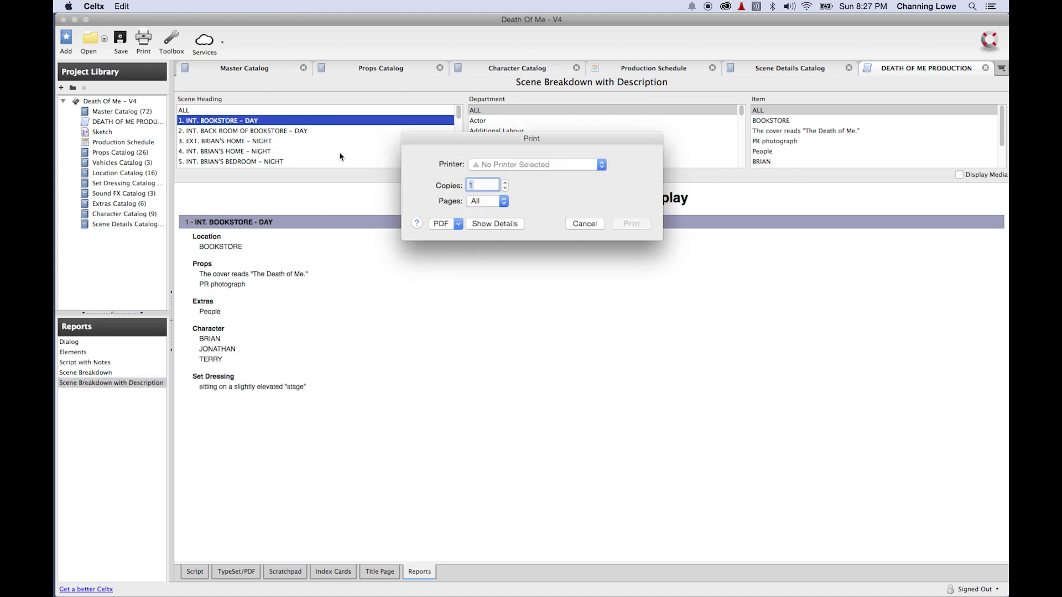
click(457, 223)
key(Escape)
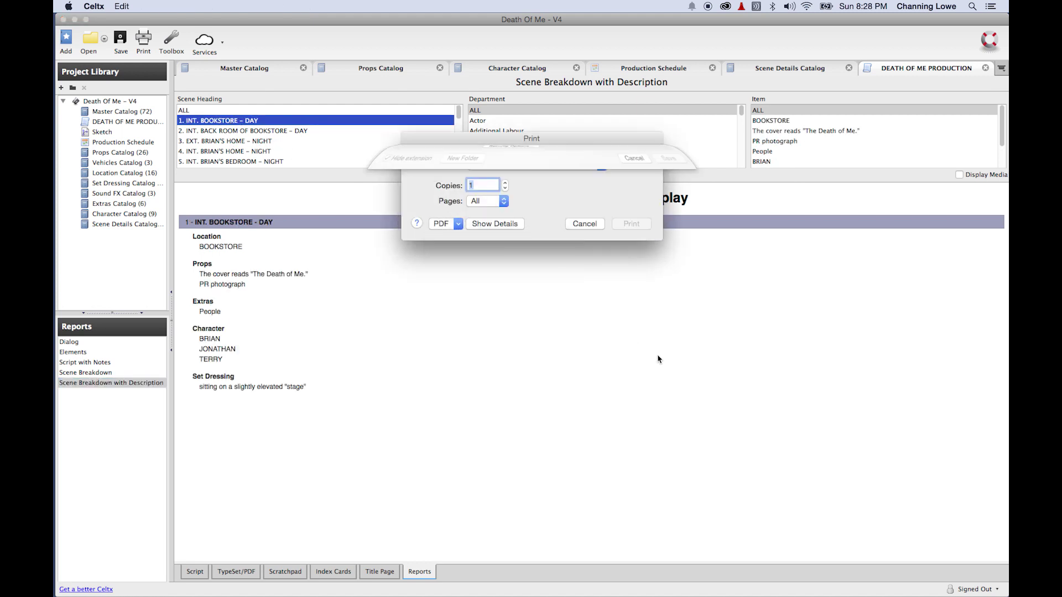
key(Escape)
Save scene 2's breakdown report as the PDF 'Scene 02 Breakdown'
click(271, 142)
click(260, 131)
key(super+p)
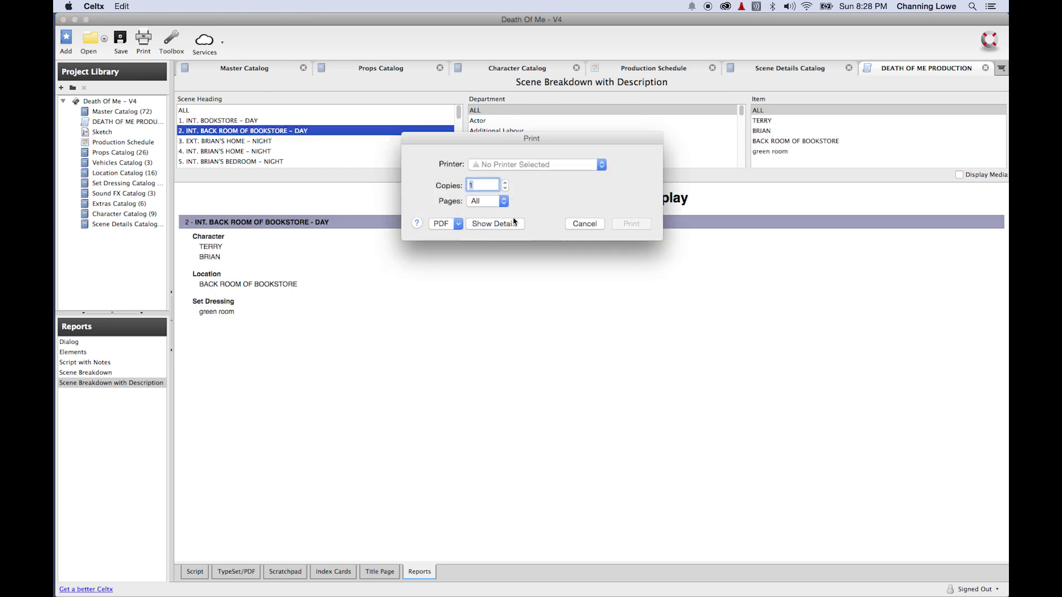
click(441, 223)
click(448, 245)
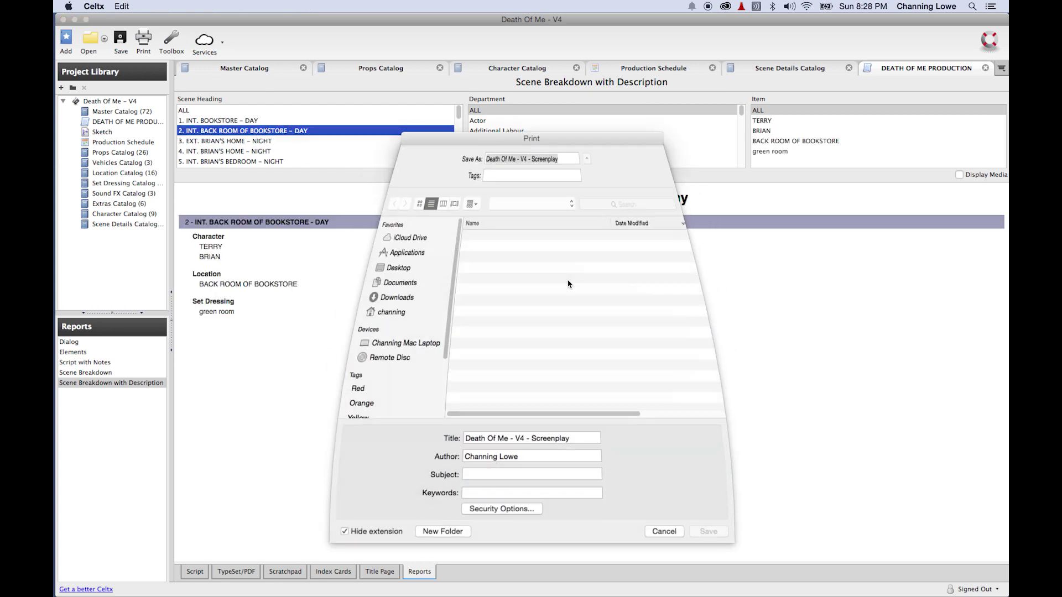
click(490, 245)
click(495, 164)
text(2 Breakdown)
key(Return)
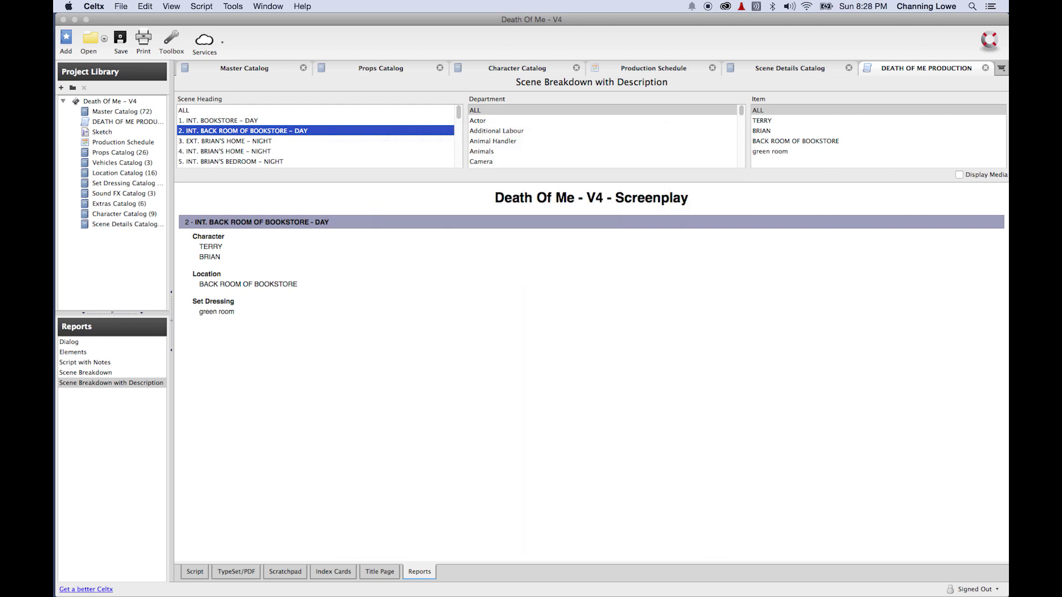
Browse the breakdowns for scenes 3, 4 and 5, settling back on scene 4
click(269, 142)
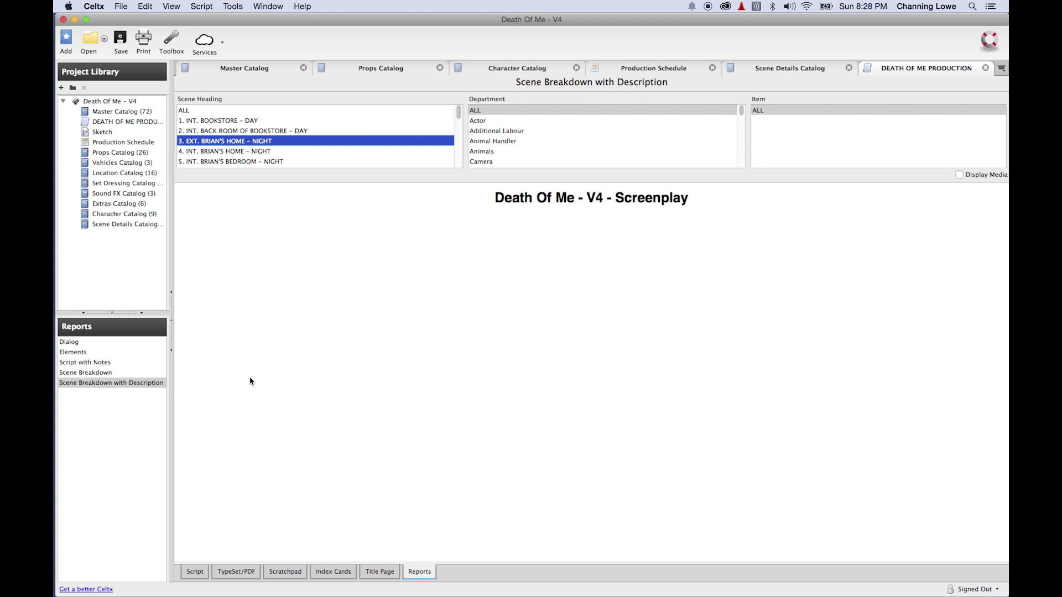
click(242, 151)
click(245, 162)
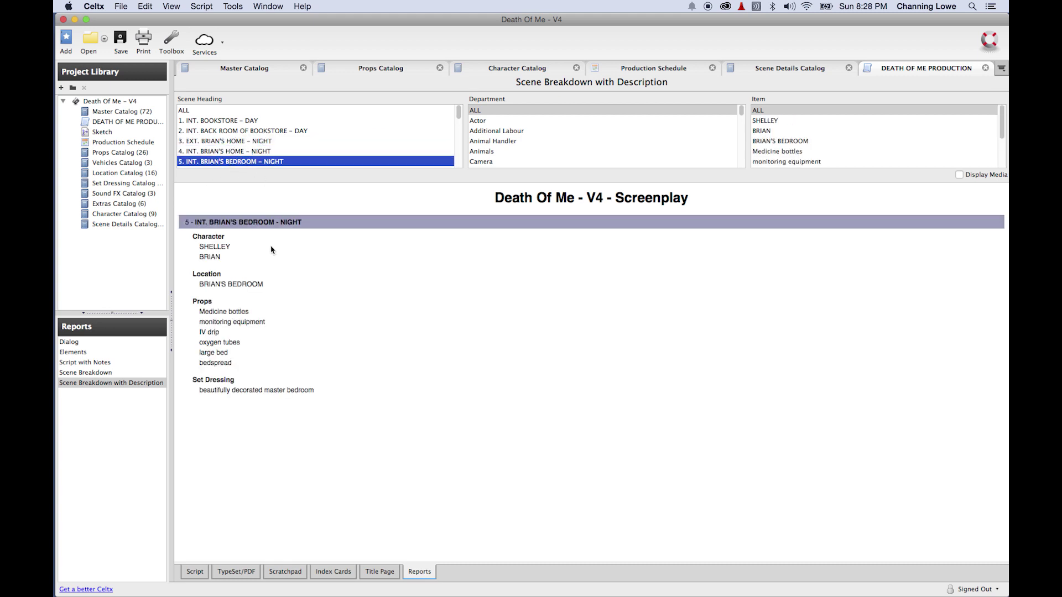
click(243, 156)
Save scene 4's breakdown as 'Scene 04 Breakdown' PDF, then print scene 5's report
key(super+p)
click(442, 223)
click(471, 247)
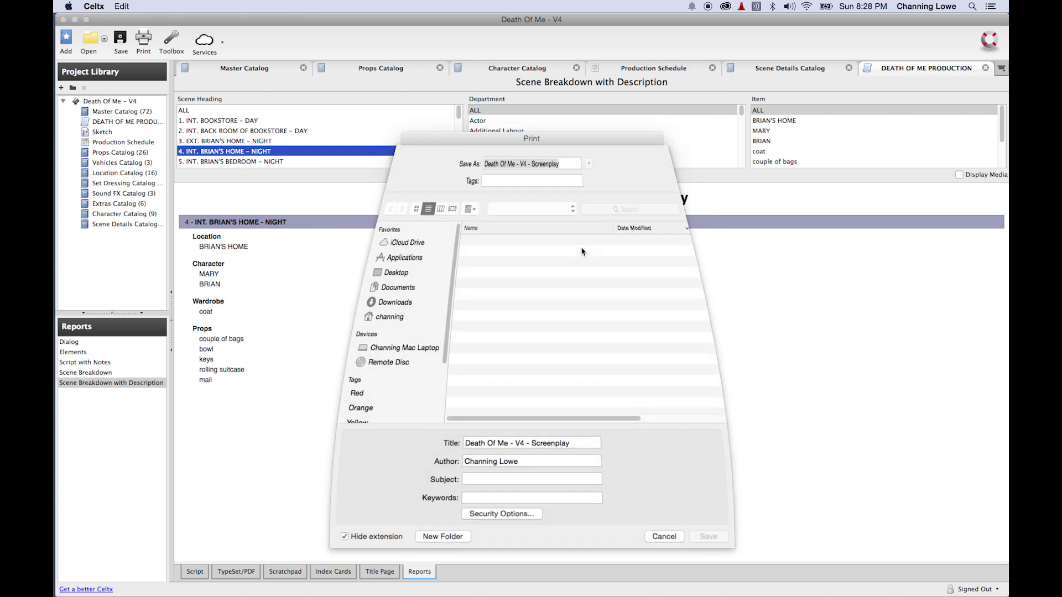
click(494, 241)
click(496, 165)
key(BackSpace)
text(4)
key(Return)
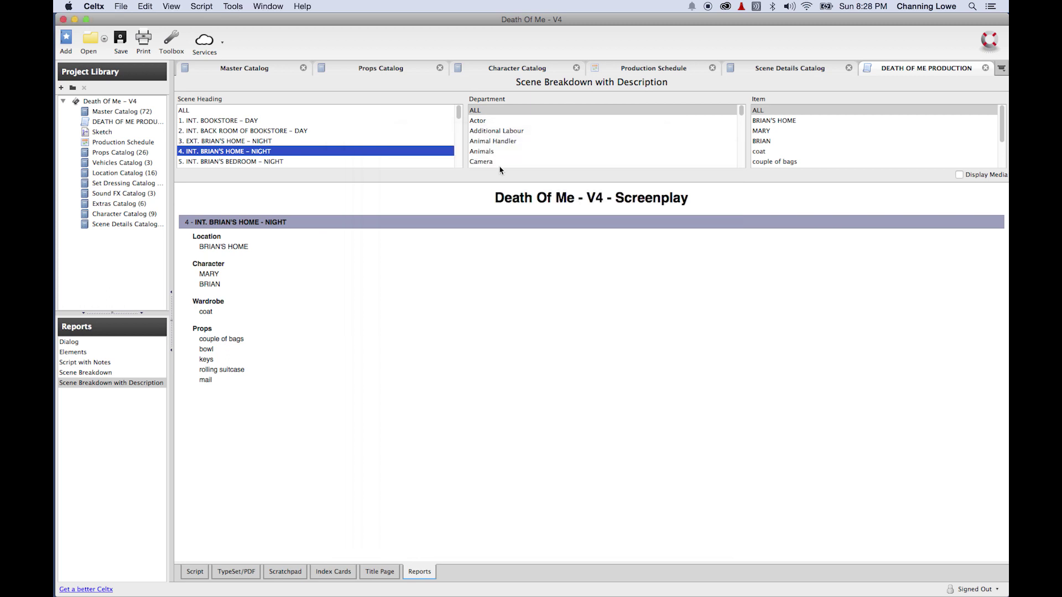
click(235, 162)
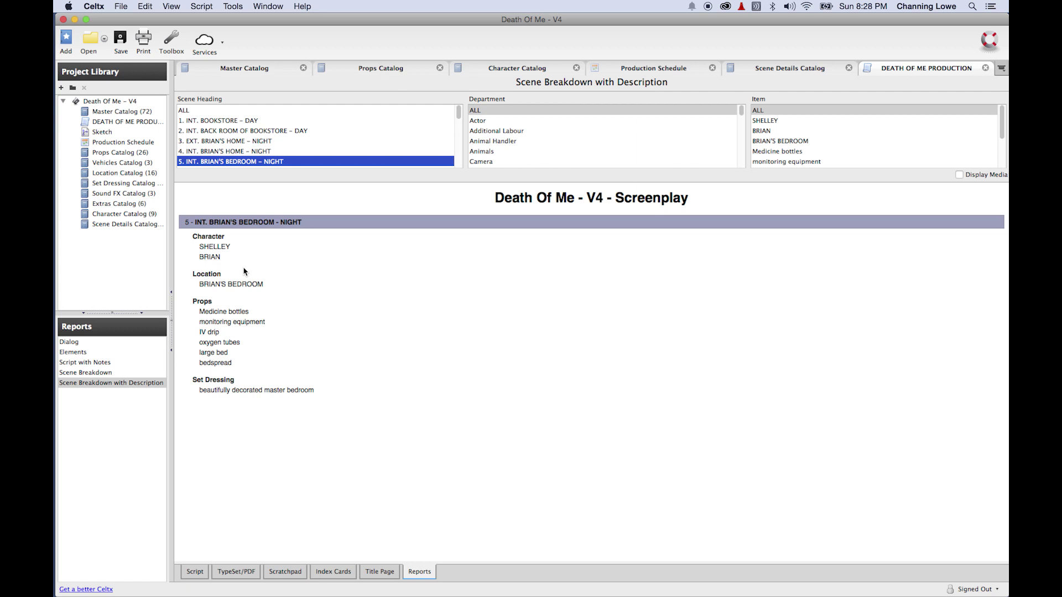
key(super+p)
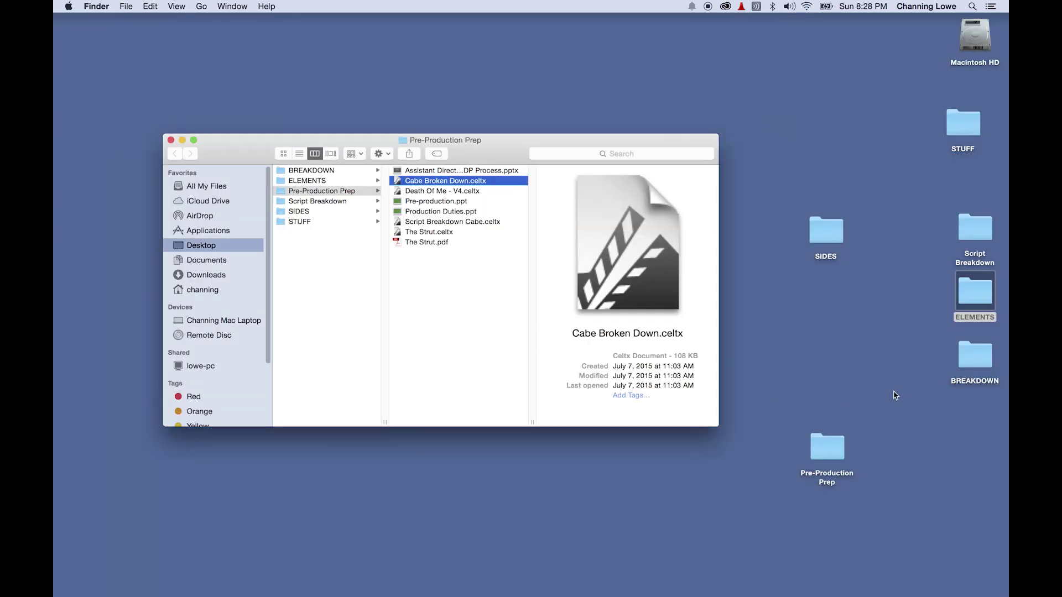
Group the ELEMENTS and BREAKDOWN folders beside SIDES and select all three
click(934, 301)
drag(933, 301, 841, 291)
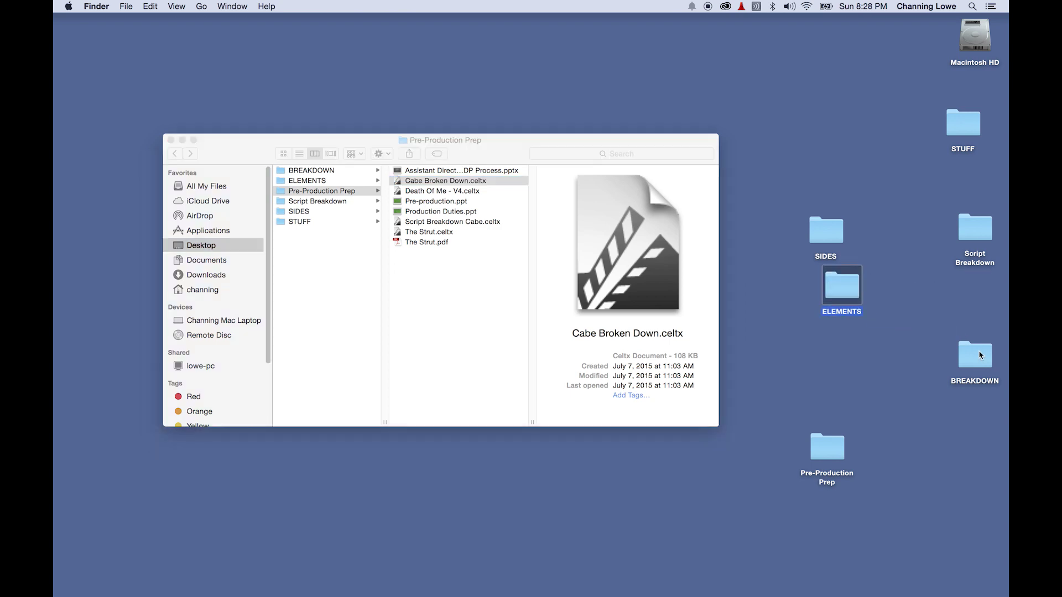
drag(977, 355, 867, 350)
drag(795, 212, 916, 433)
Create a new desktop folder named DEATH OF ME PRODUCTION
right_click(791, 143)
key(Escape)
text(EATH OF )
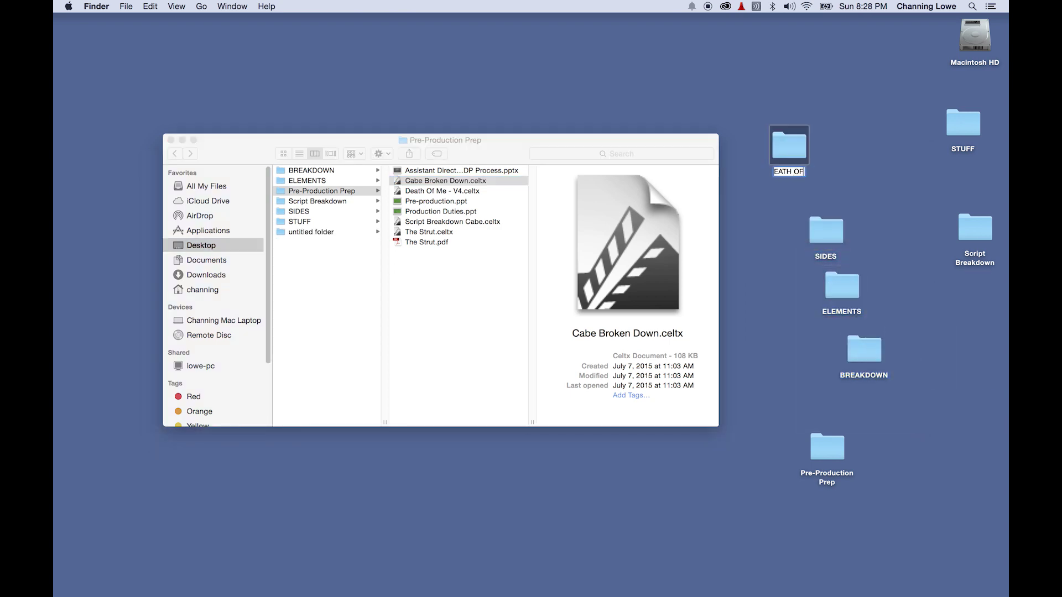
text(ME PRODUCTION)
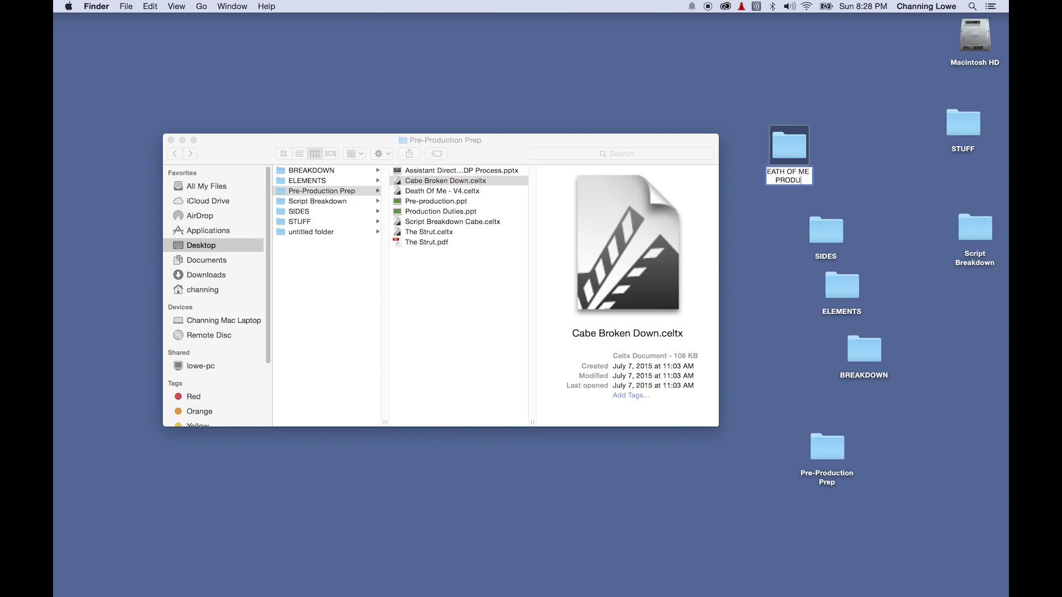
click(792, 230)
Move SIDES, ELEMENTS and BREAKDOWN into DEATH OF ME PRODUCTION and open it
drag(792, 230, 883, 354)
drag(832, 241, 804, 155)
click(792, 156)
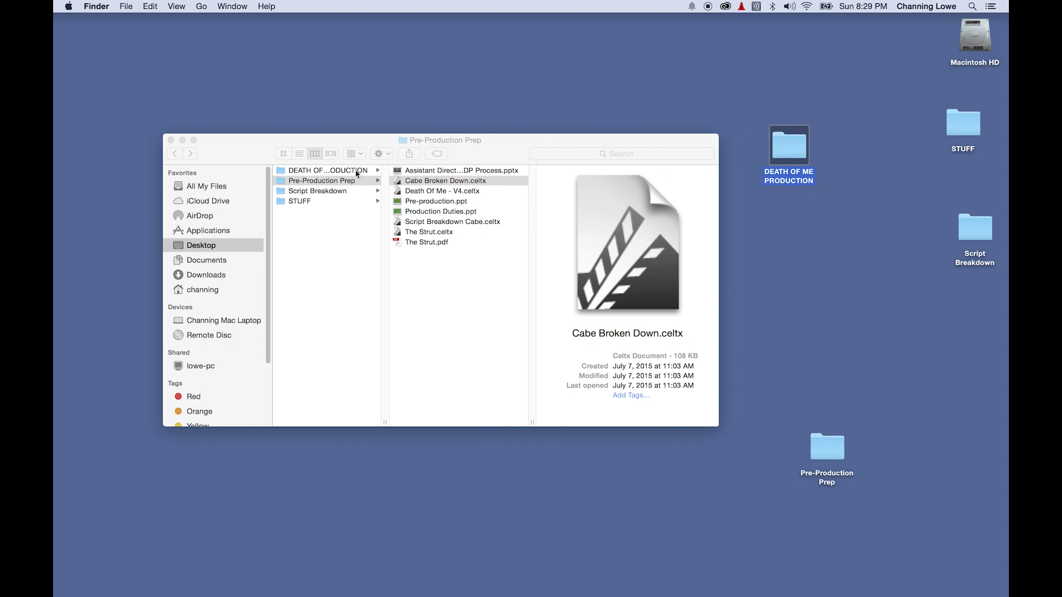
double_click(799, 146)
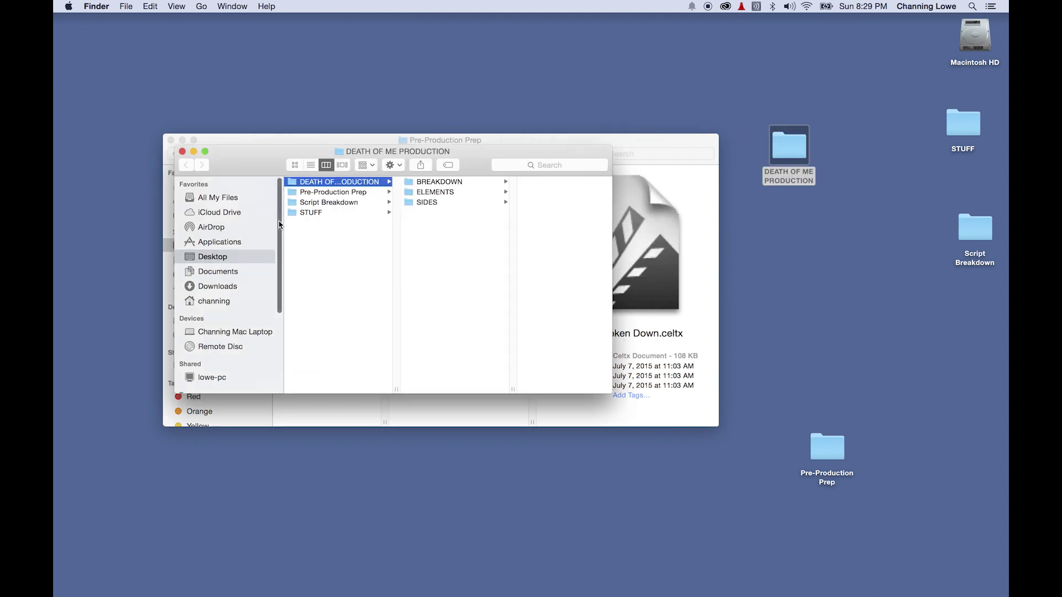
Open the BREAKDOWN folder and preview the Scene 01 Breakdown PDF
click(444, 197)
click(437, 181)
click(514, 185)
key(space)
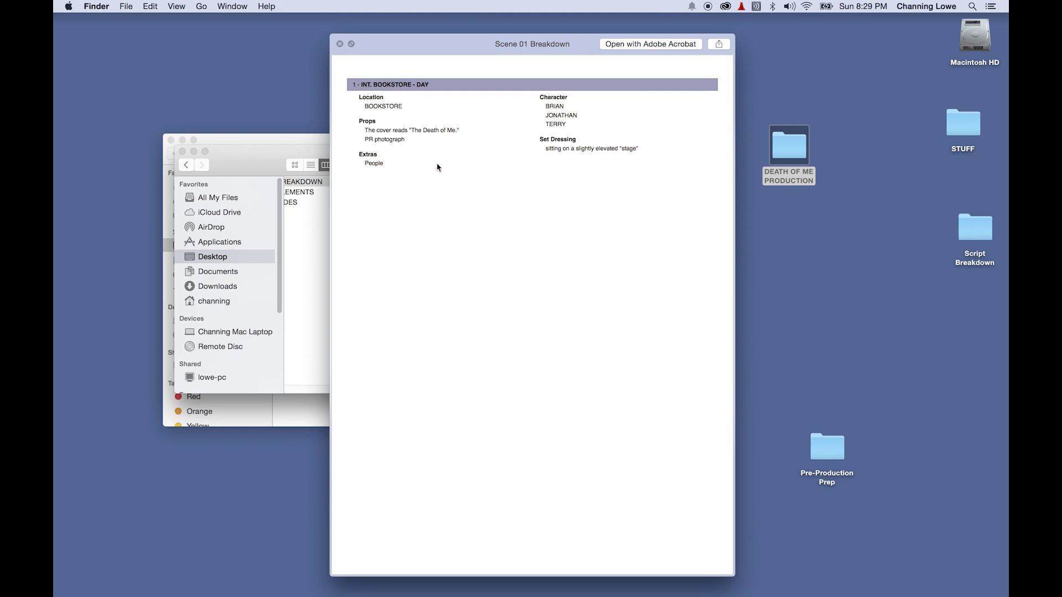
Preview the Scene 02, Scene 03 and Scene 04 Breakdown PDFs in Quick Look
key(space)
click(436, 186)
key(space)
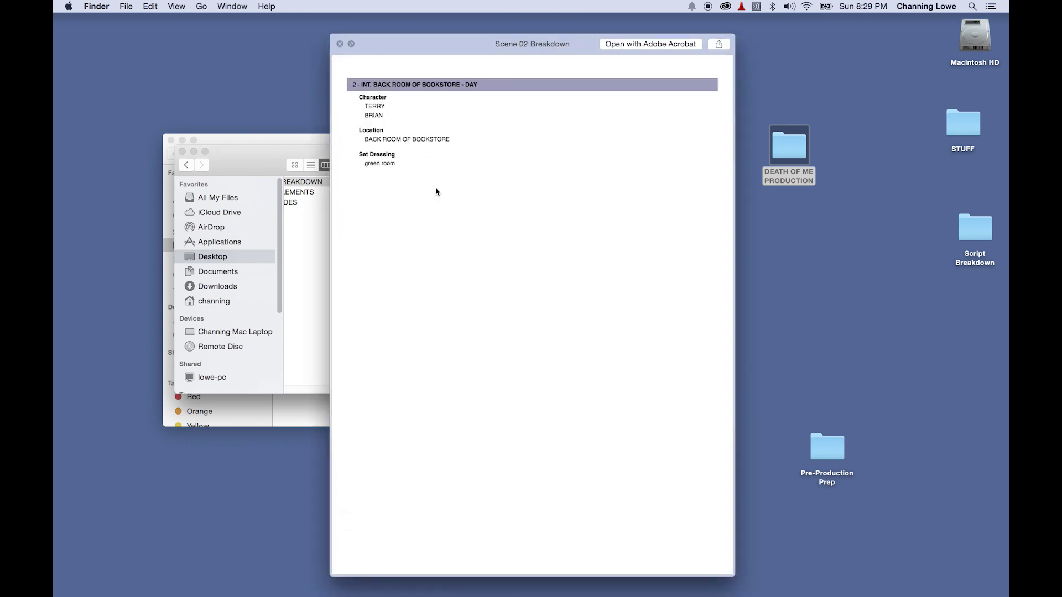
key(Down)
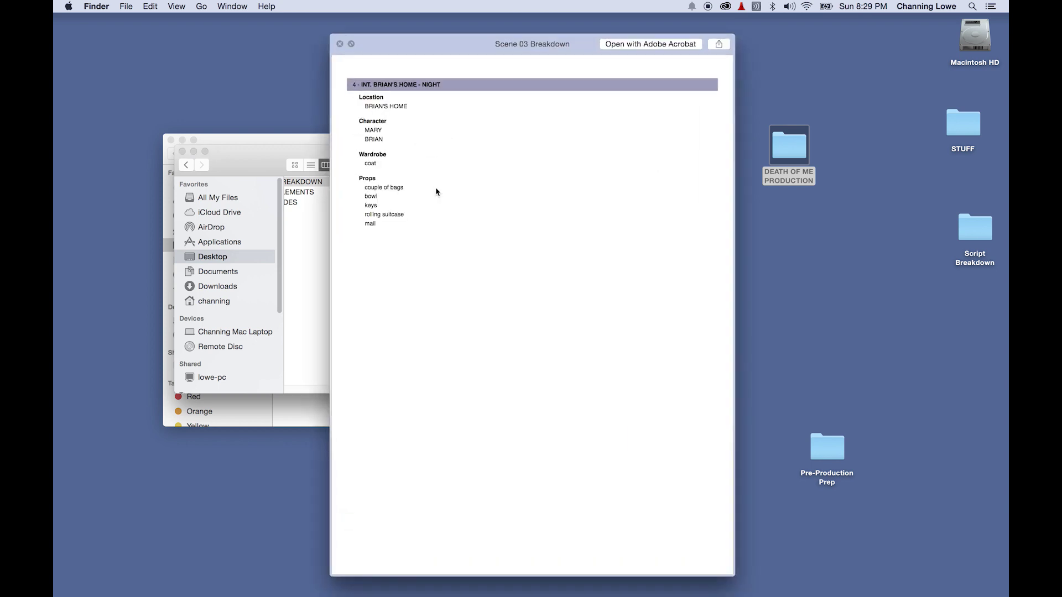
key(Down)
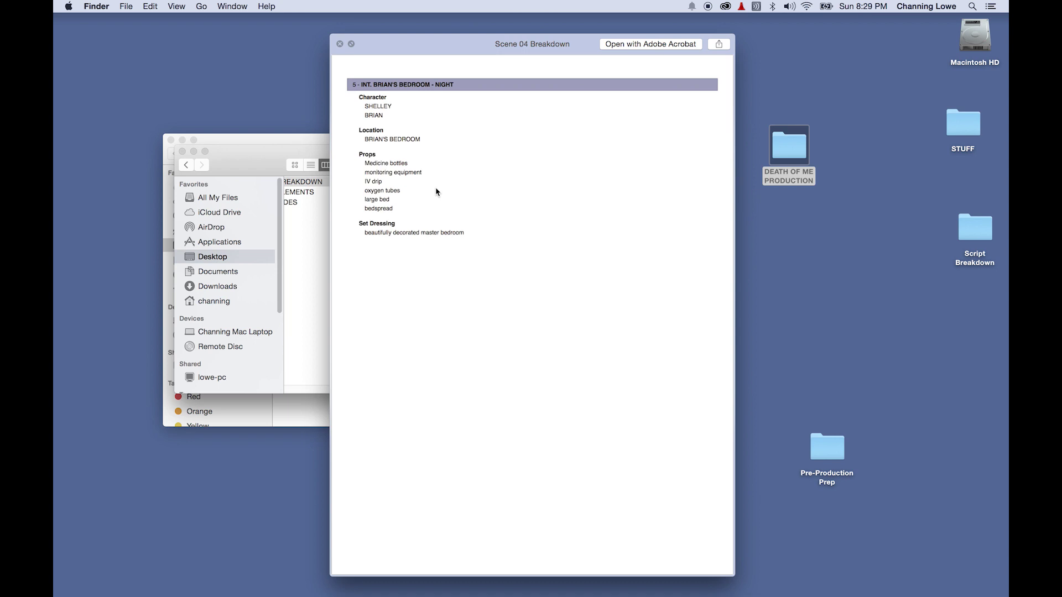
key(space)
Move the BREAKDOWN window aside and widen Celtx's Project Library panel to add an item
drag(269, 169, 426, 300)
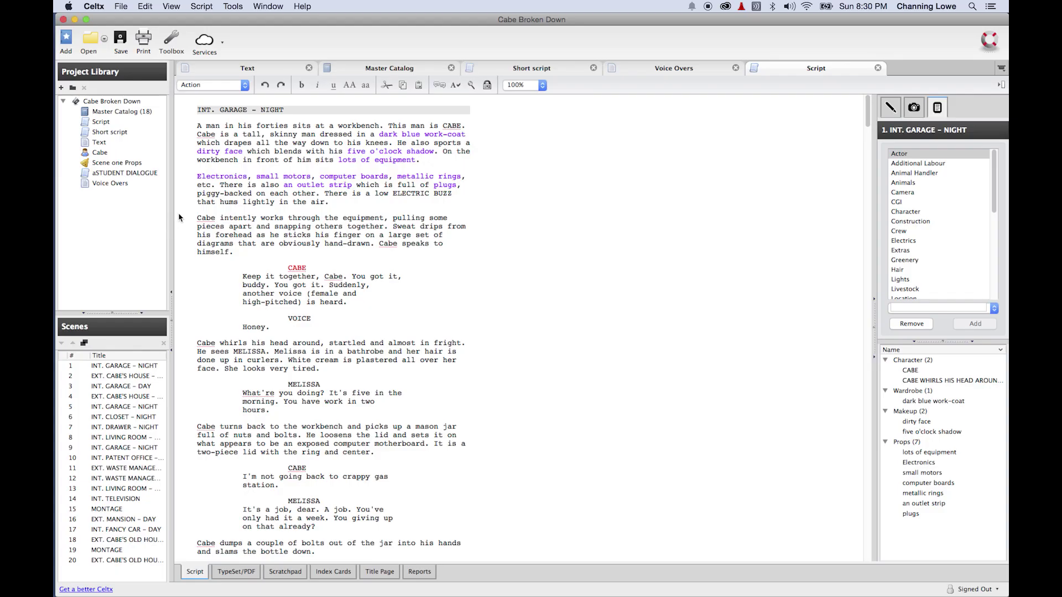
drag(167, 218, 216, 218)
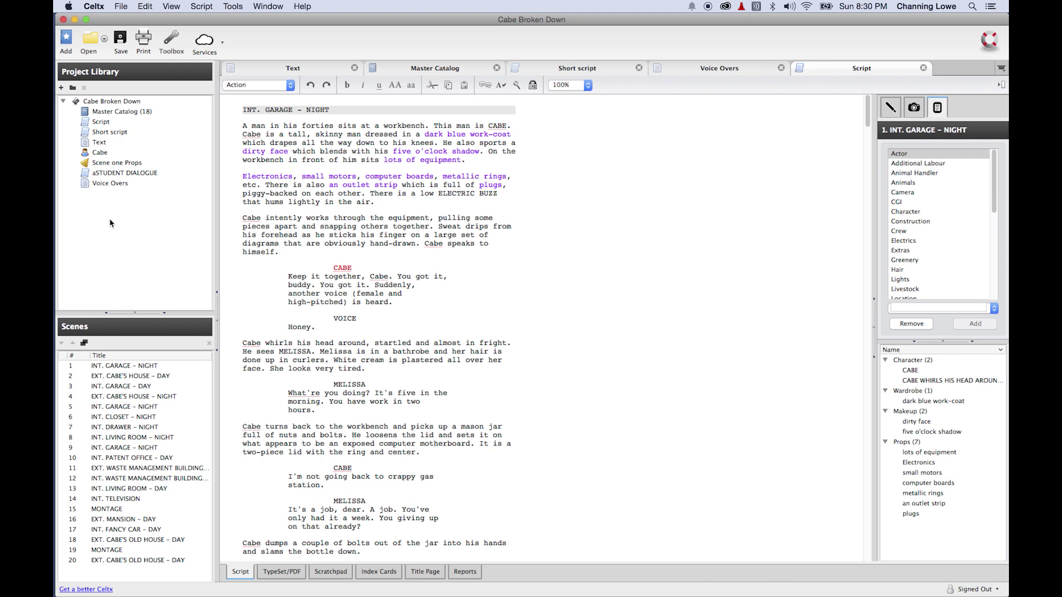
click(61, 88)
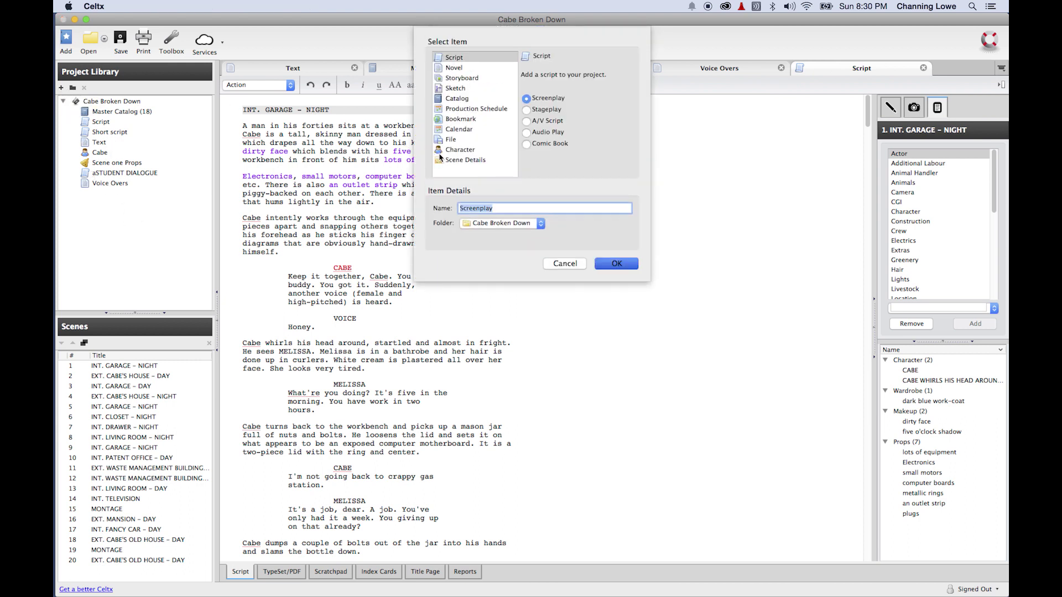
Create a new Production Schedule item linked to the Script script
click(478, 109)
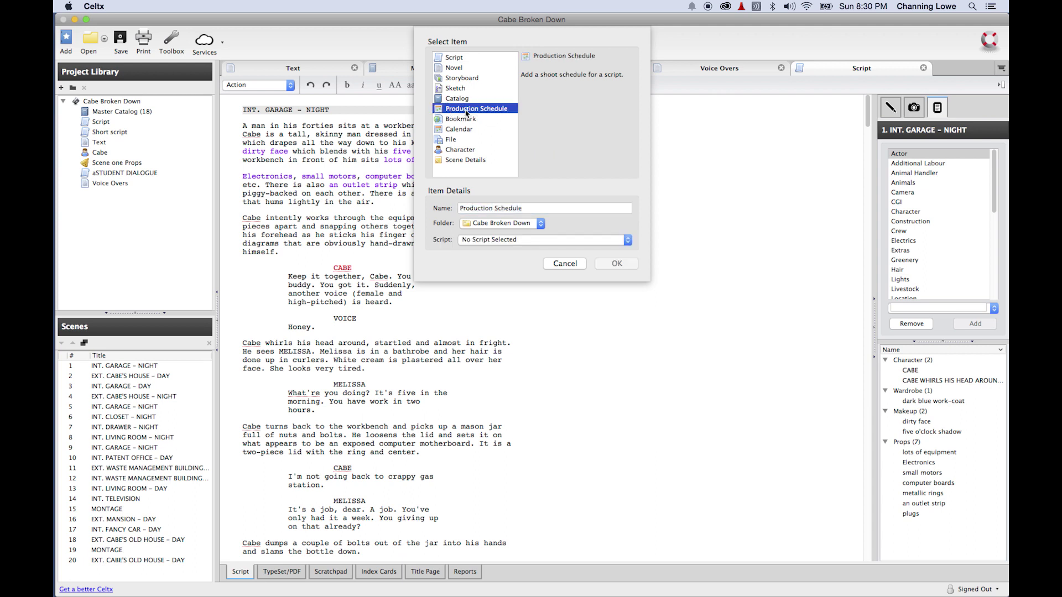
click(621, 265)
click(491, 241)
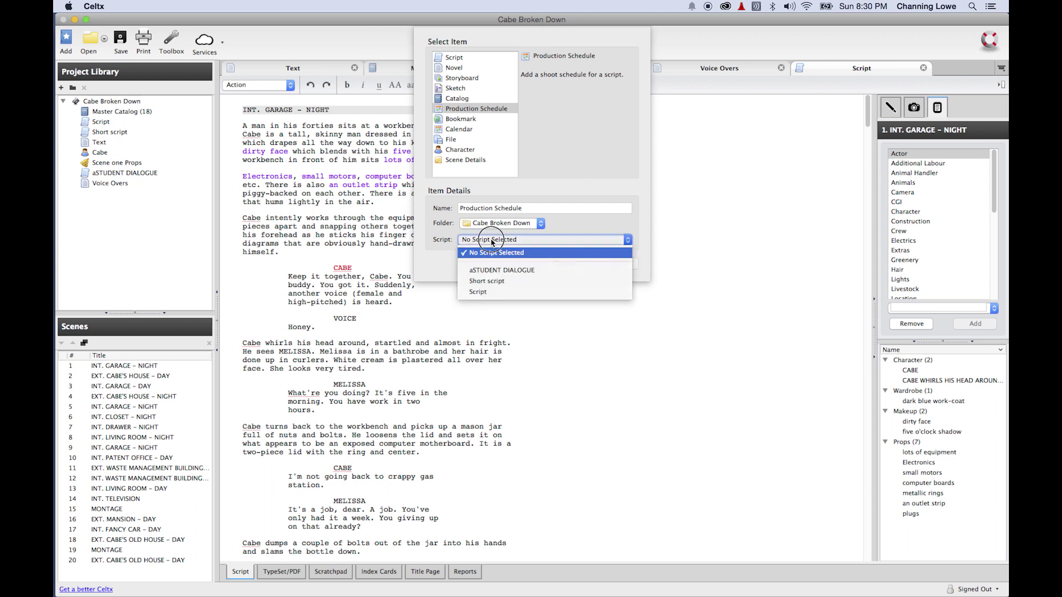
click(493, 292)
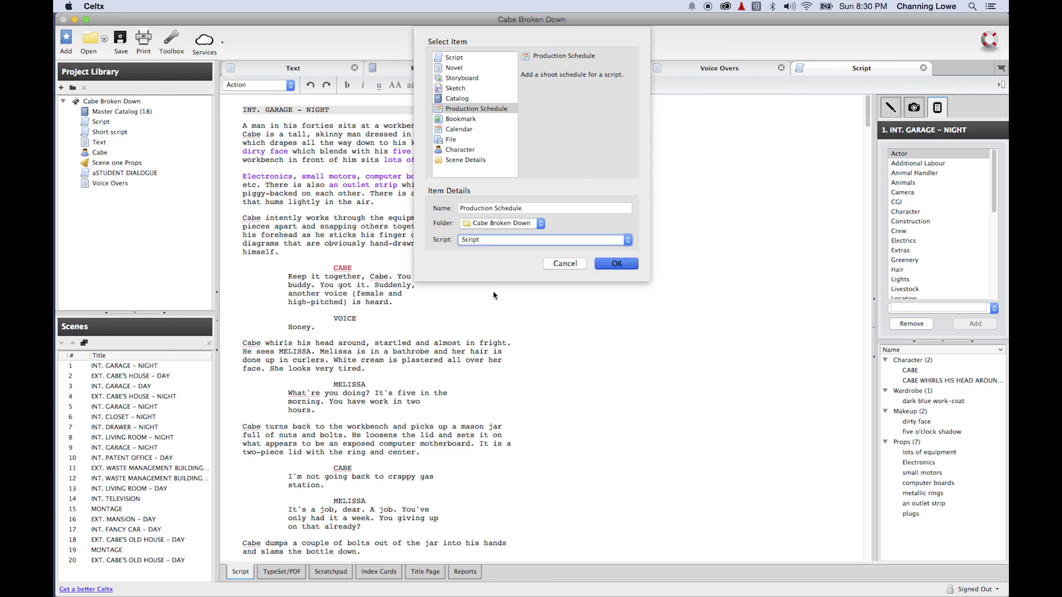
click(630, 265)
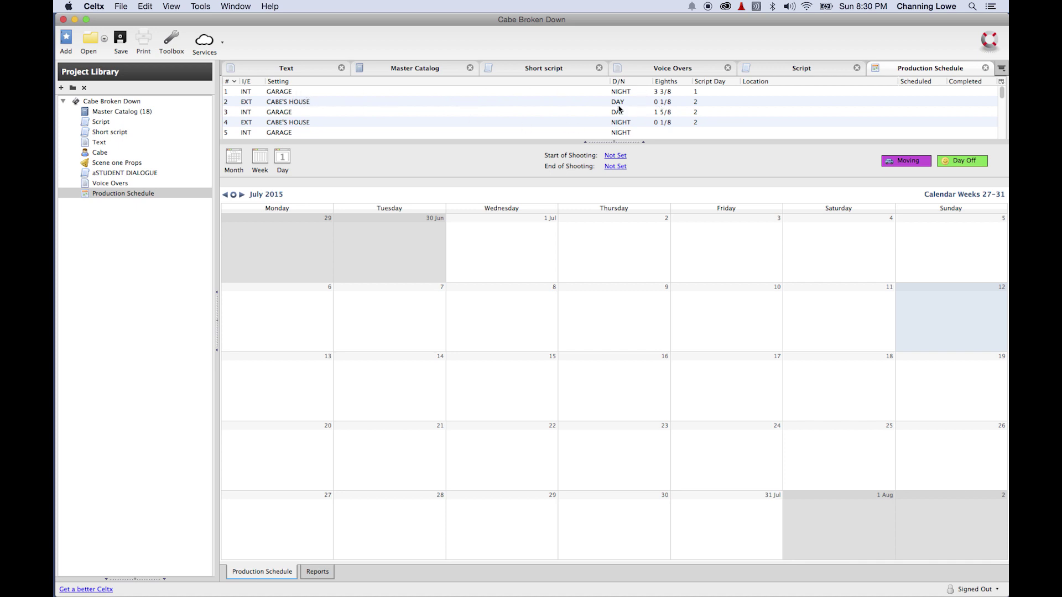
scroll(653, 132, down, 1)
scroll(653, 136, up, 1)
click(350, 93)
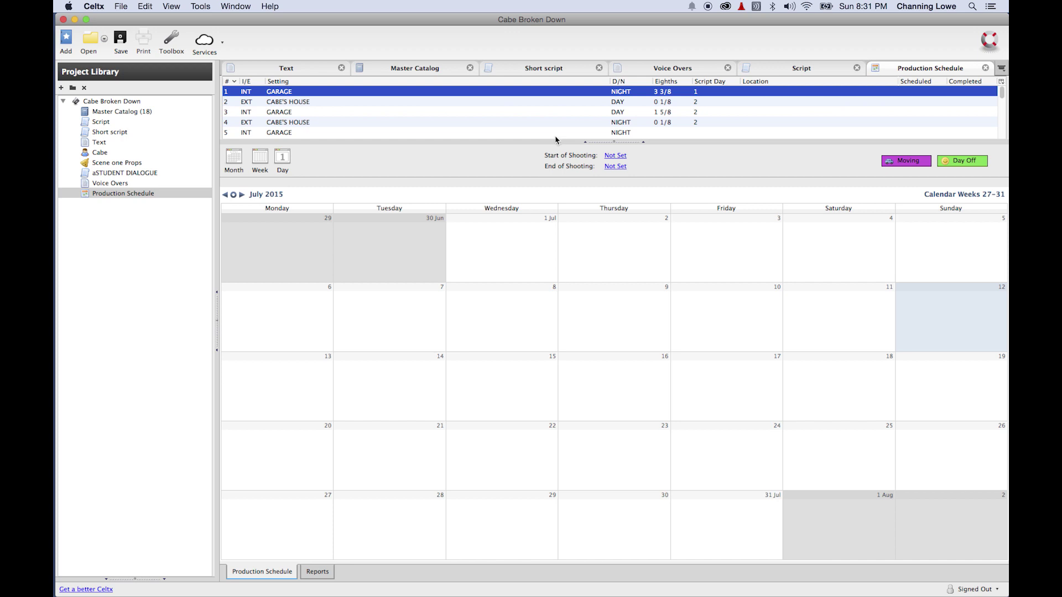
Open scene 1's INT GARAGE NIGHT details and select its Script Day value of 1
double_click(294, 94)
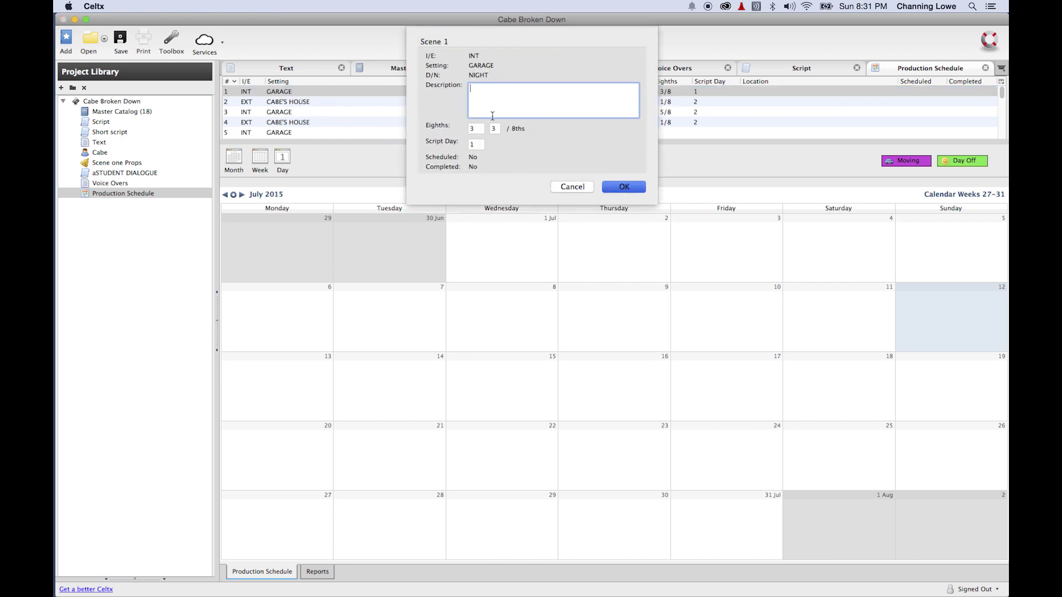
double_click(476, 145)
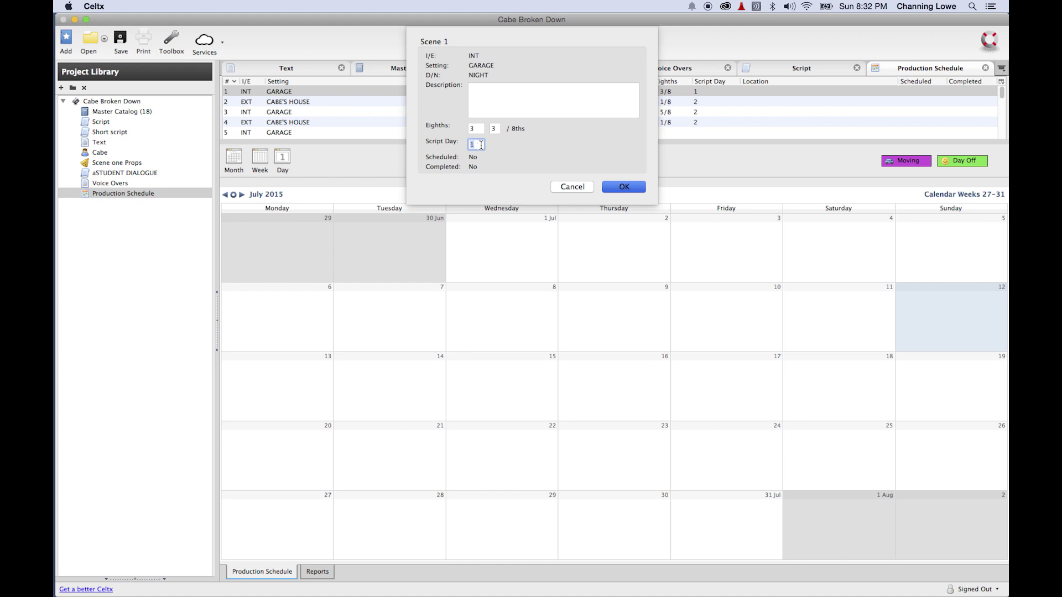
key(super+Tab)
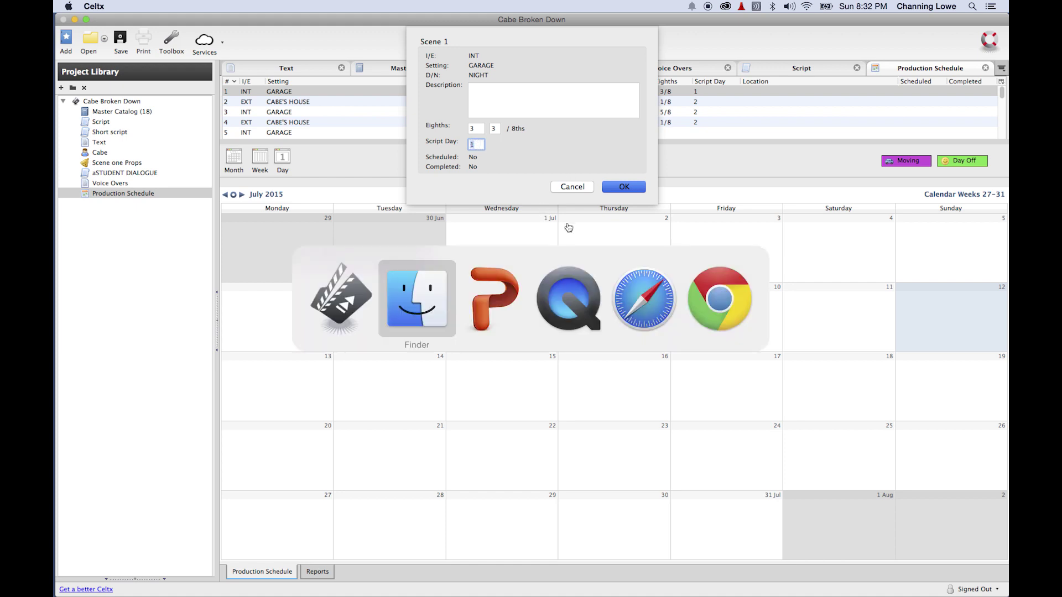
Open the Scene 4 Elements PDF and look over its action and dialogue text
key(super+grave)
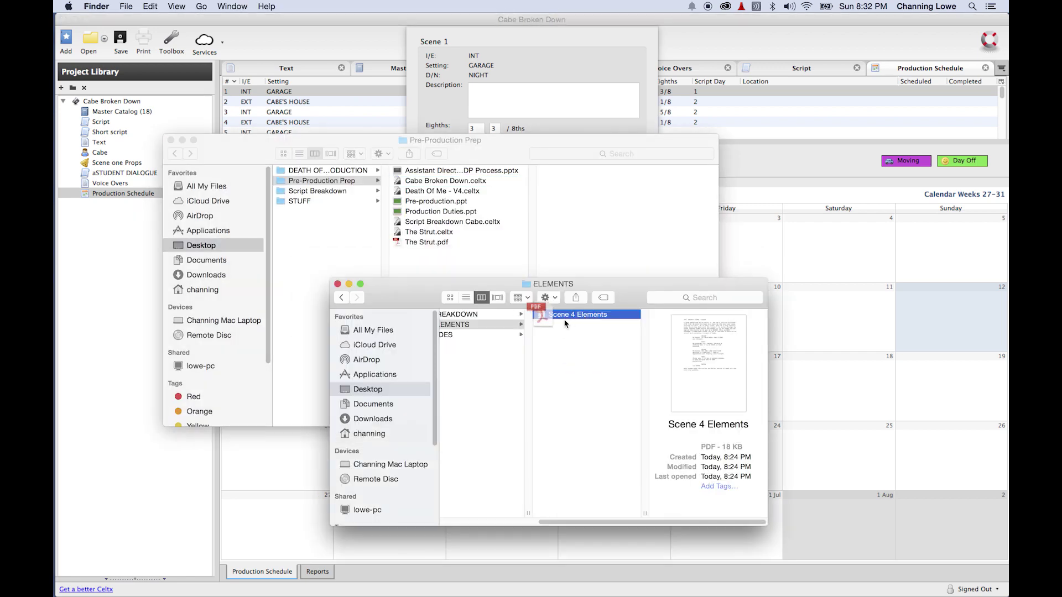
click(910, 296)
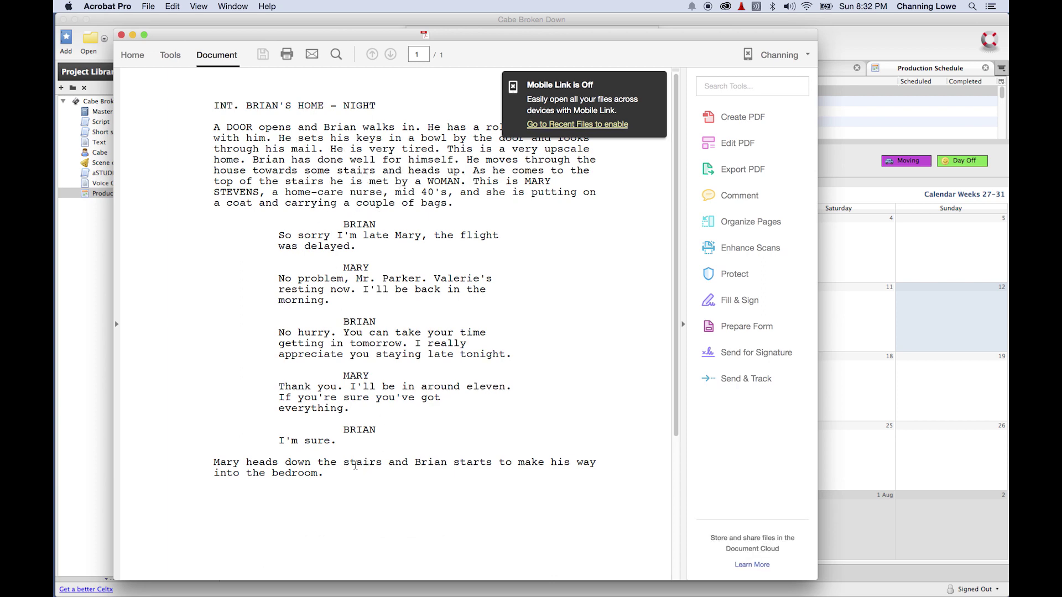
scroll(369, 217, down, 5)
scroll(275, 177, up, 5)
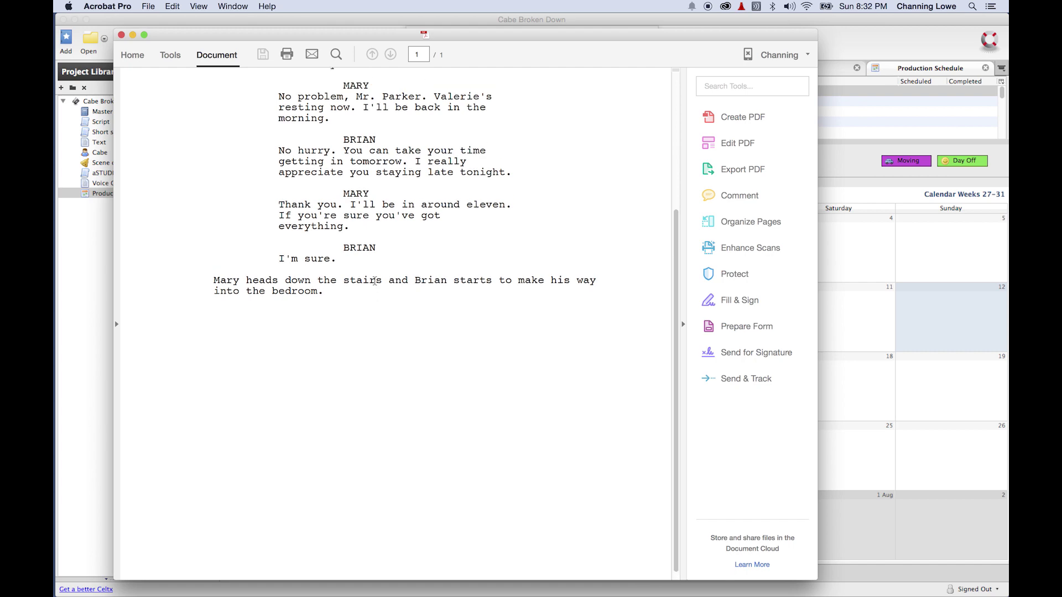
drag(228, 127, 415, 464)
click(381, 472)
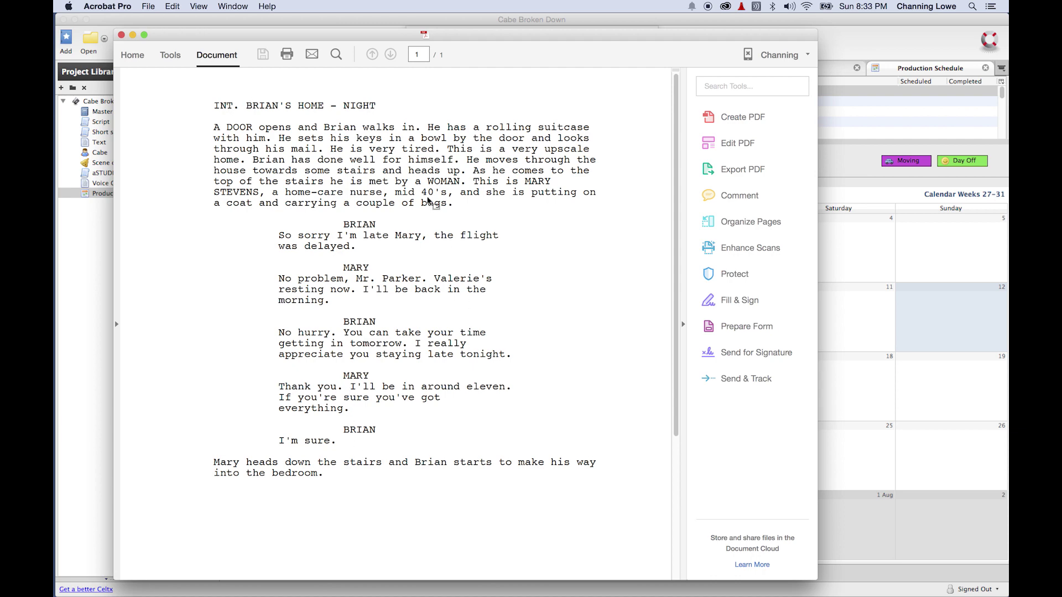
Quit Acrobat, cancel scene 1's details in Celtx, and show the screenplay script
key(super+q)
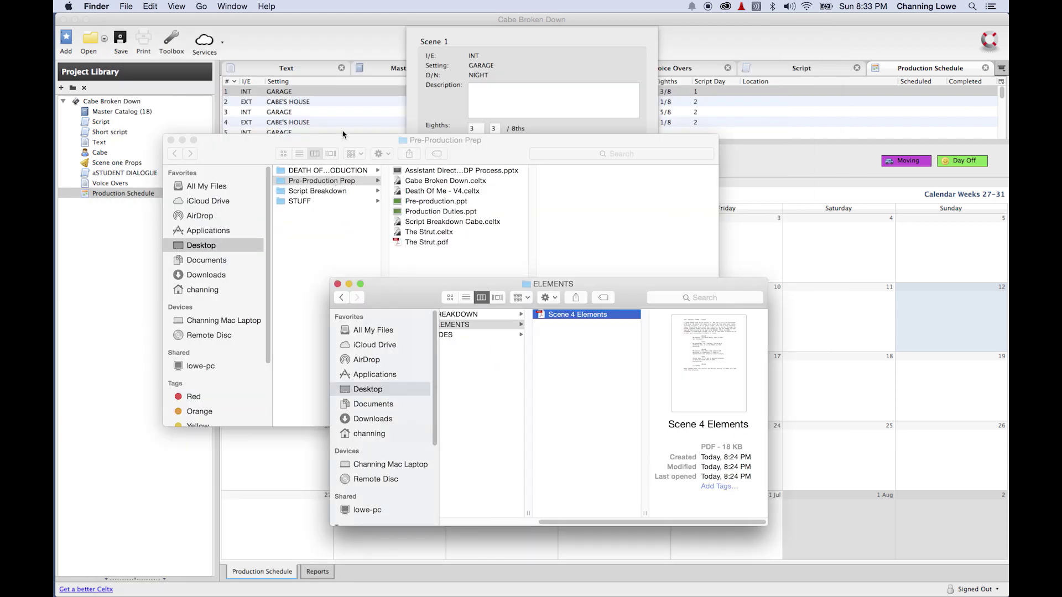
click(382, 110)
double_click(479, 130)
click(569, 187)
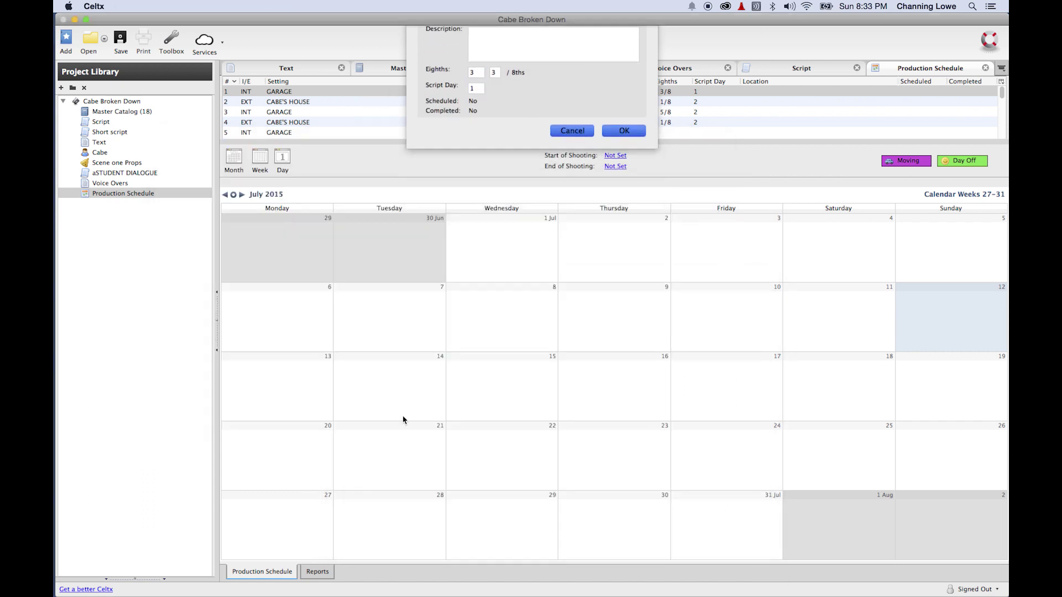
click(824, 72)
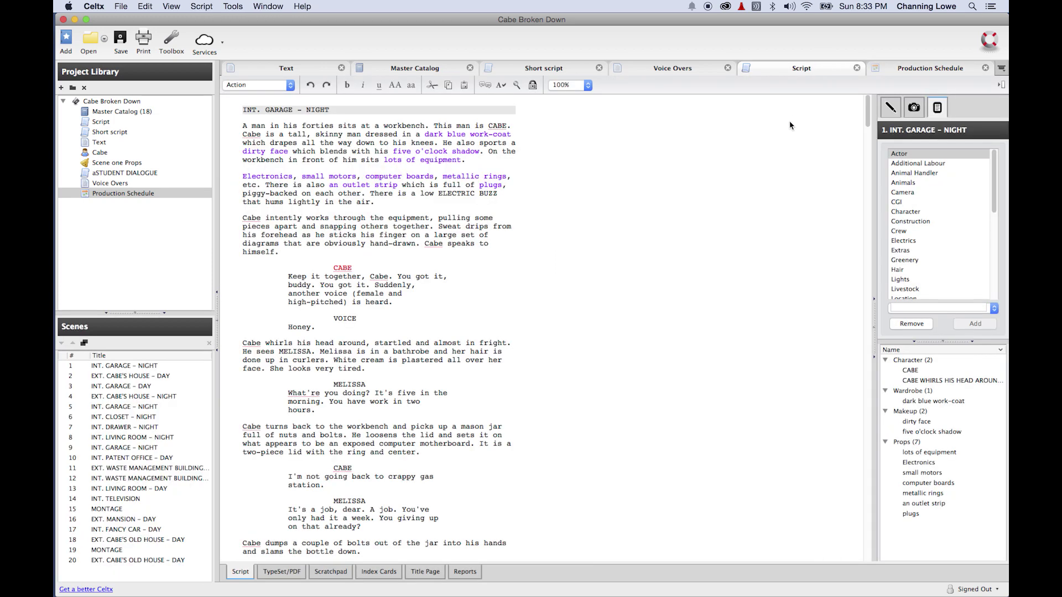
Show the script as TypeSet/PDF pages and dismiss the upgrade notice
scroll(356, 455, down, 3)
scroll(354, 464, up, 3)
click(283, 574)
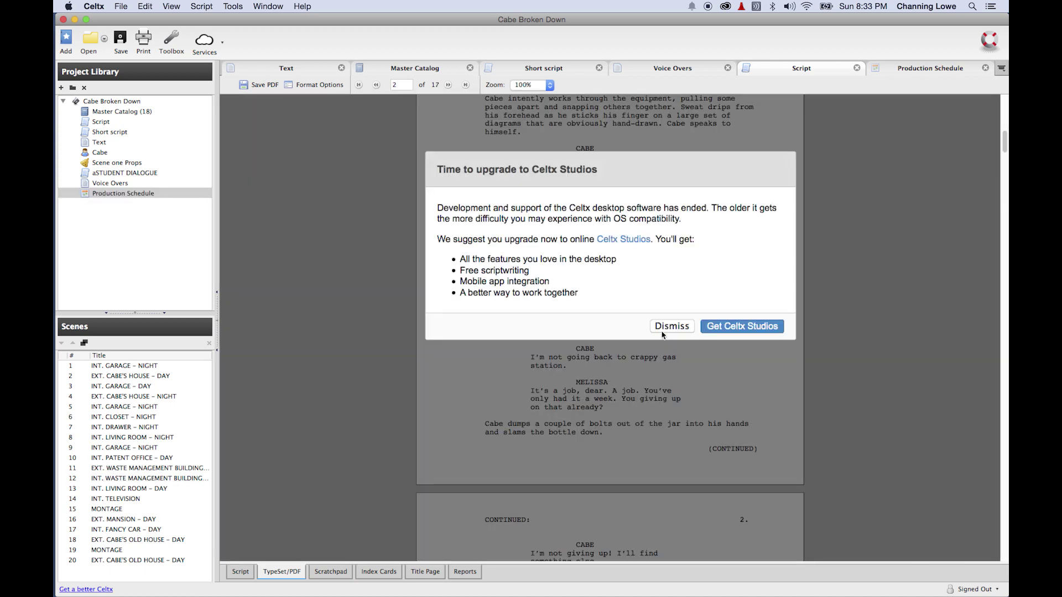
click(664, 331)
Read through the typeset pages to page 5, then return to the Production Schedule
scroll(634, 354, down, 2)
scroll(634, 354, up, 10)
scroll(634, 357, down, 2)
scroll(635, 357, down, 12)
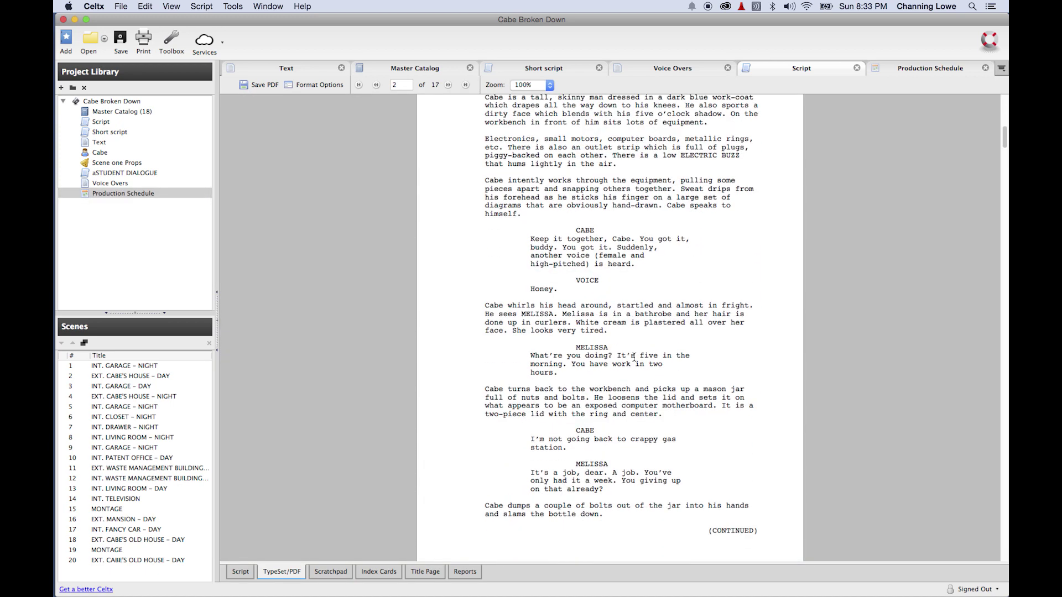
scroll(635, 357, down, 12)
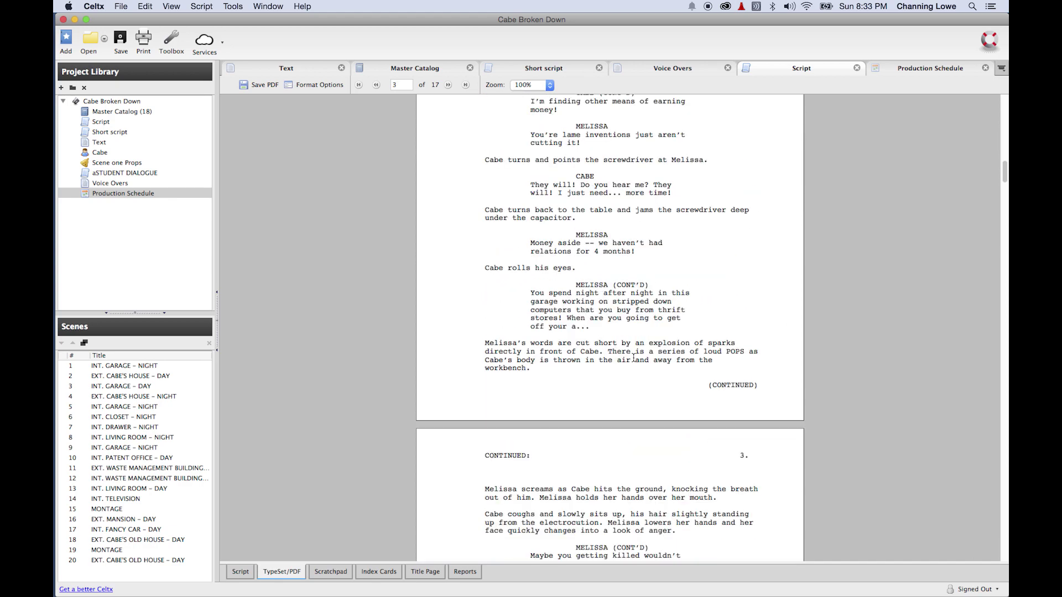
scroll(635, 358, down, 12)
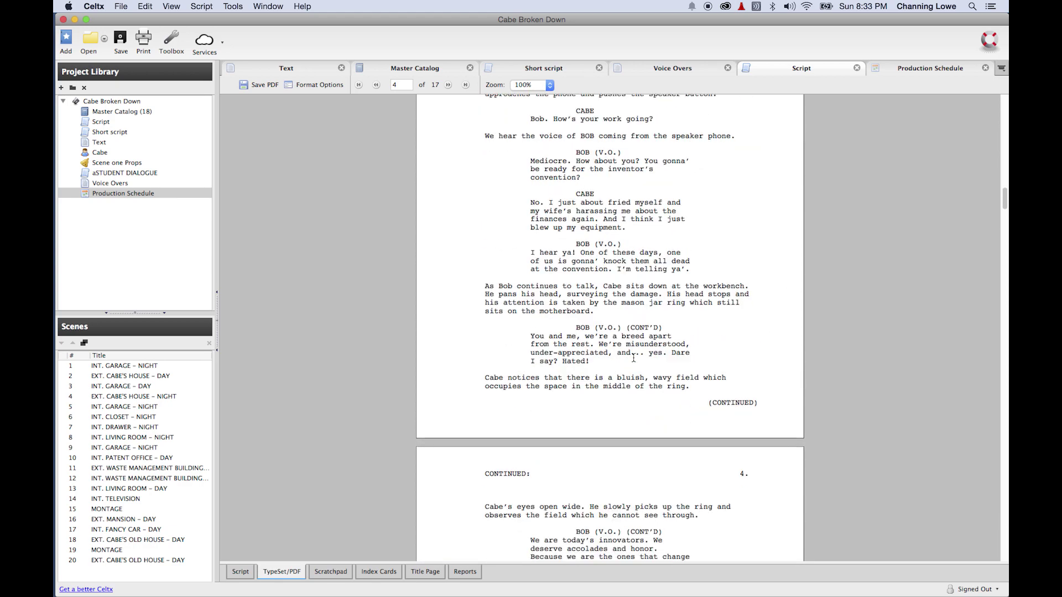
scroll(633, 358, down, 12)
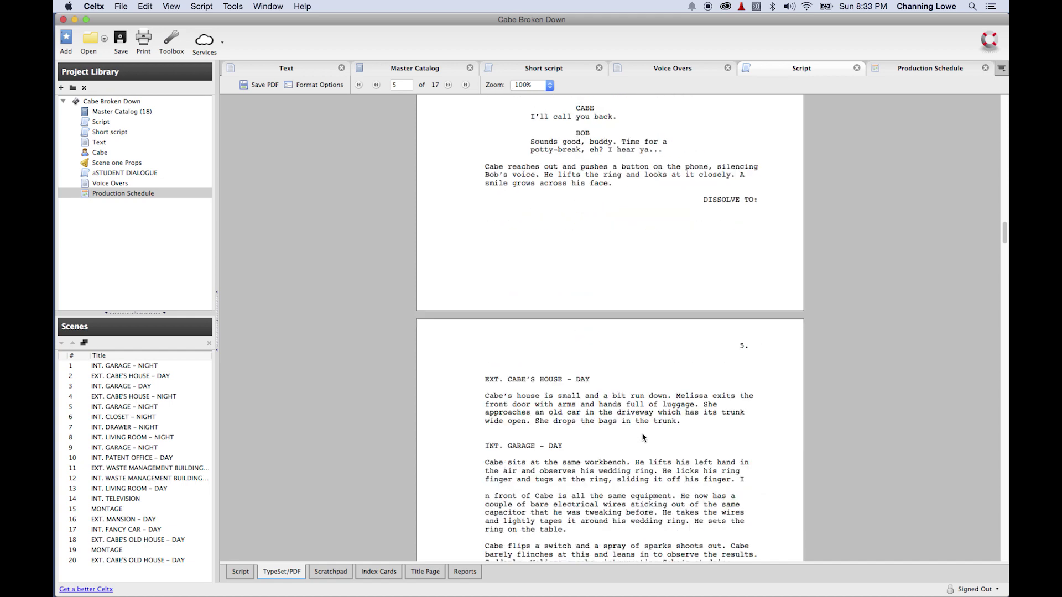
scroll(646, 428, up, 4)
drag(752, 376, 585, 264)
scroll(584, 269, up, 8)
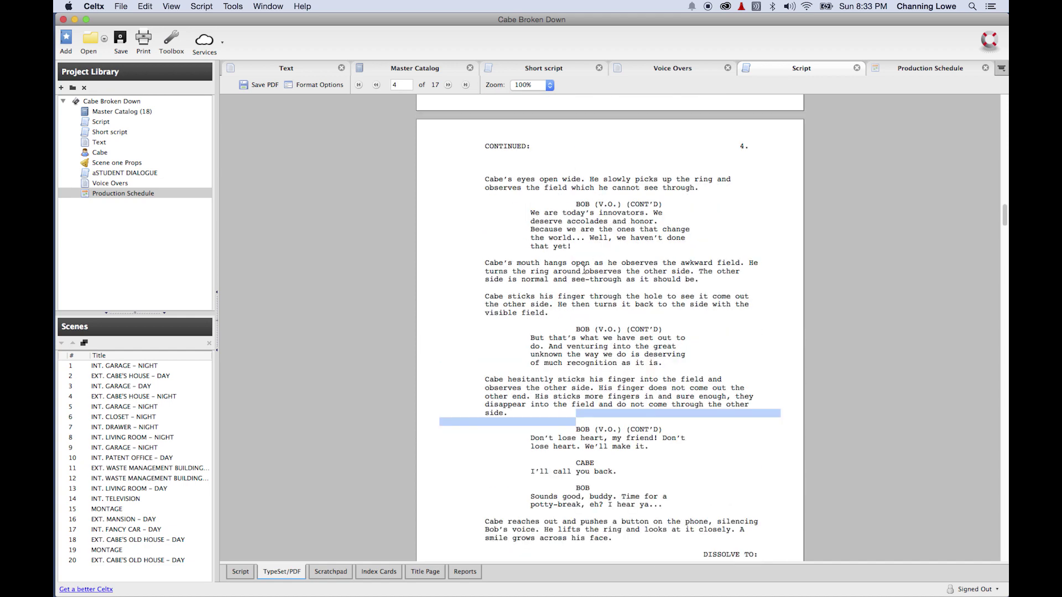
scroll(584, 270, up, 20)
click(929, 69)
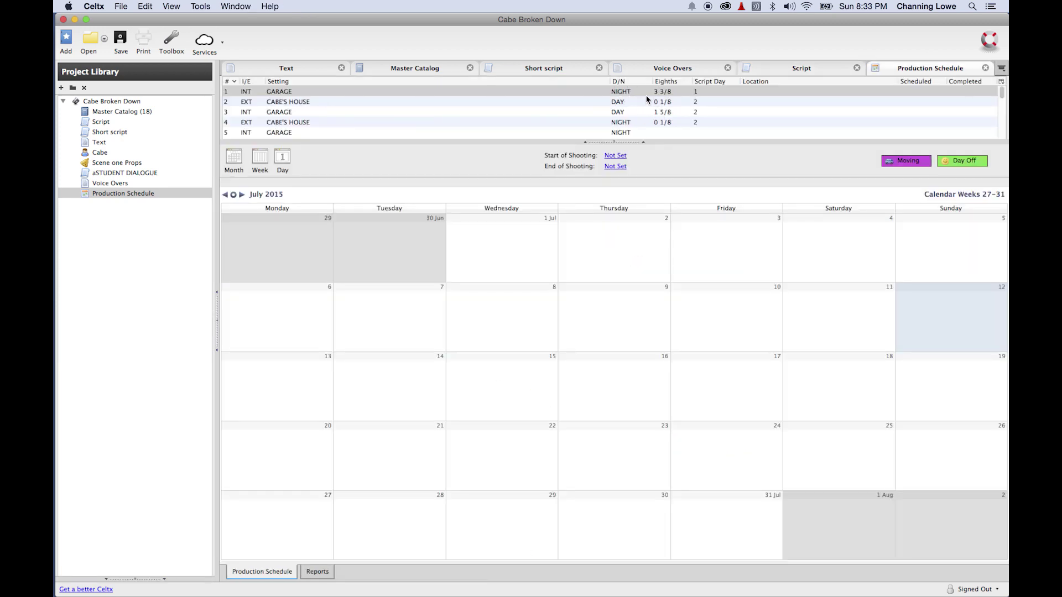
click(533, 105)
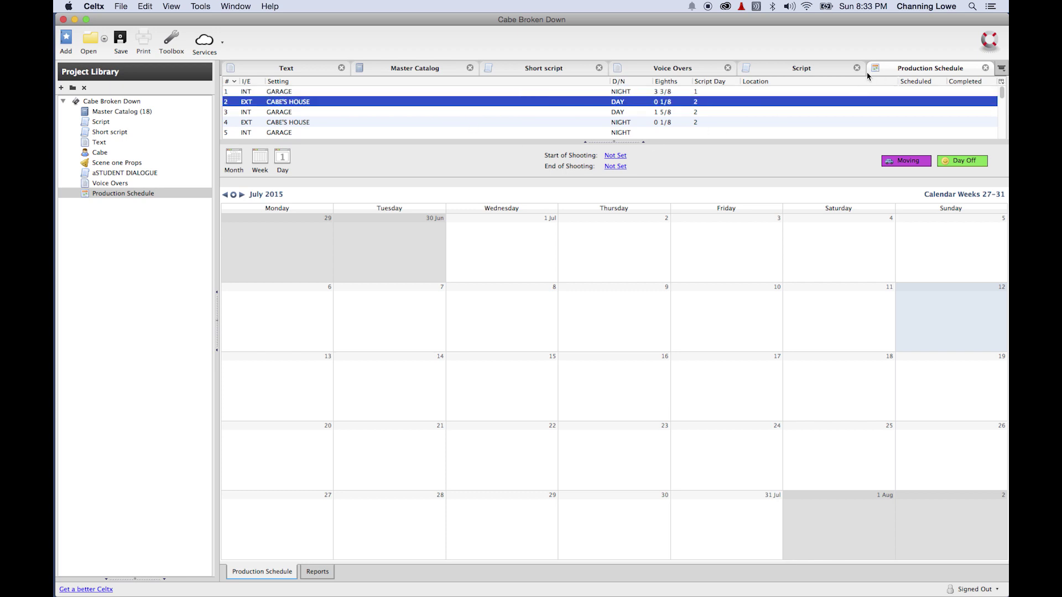
click(831, 67)
scroll(767, 281, down, 15)
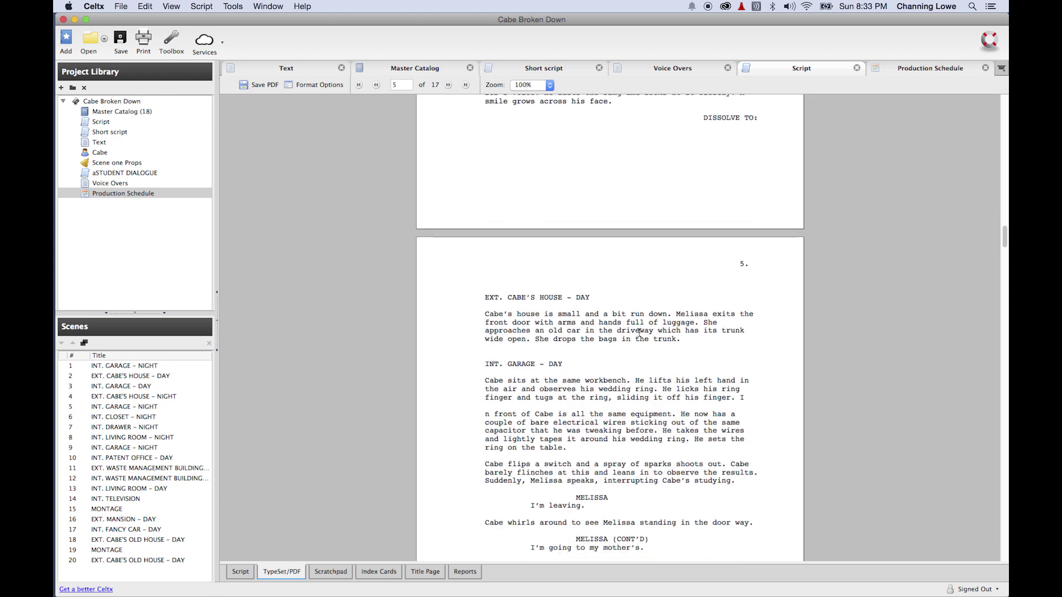
drag(697, 340, 481, 294)
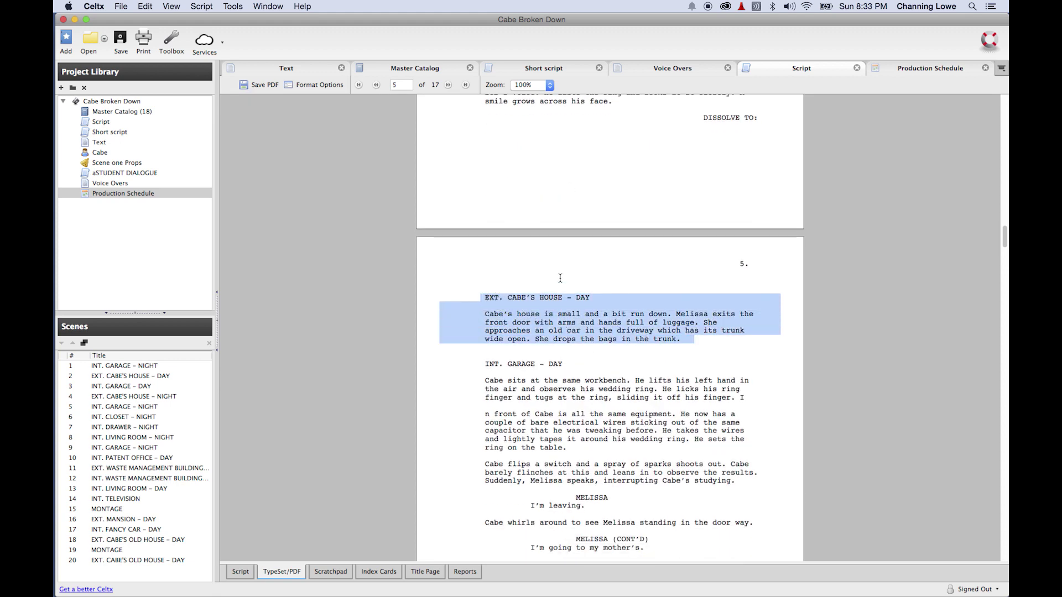
click(933, 67)
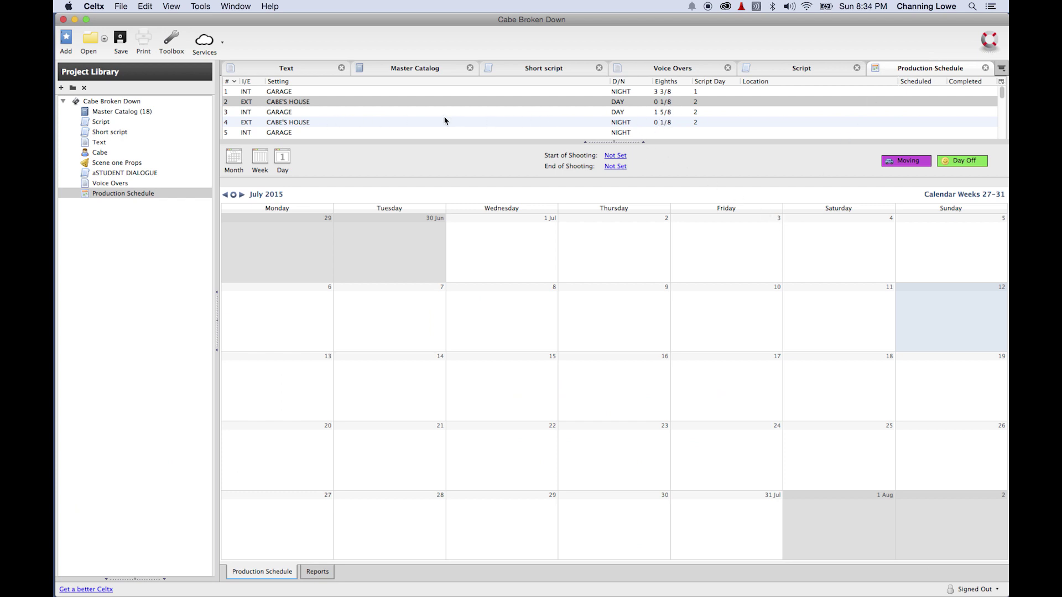
double_click(288, 113)
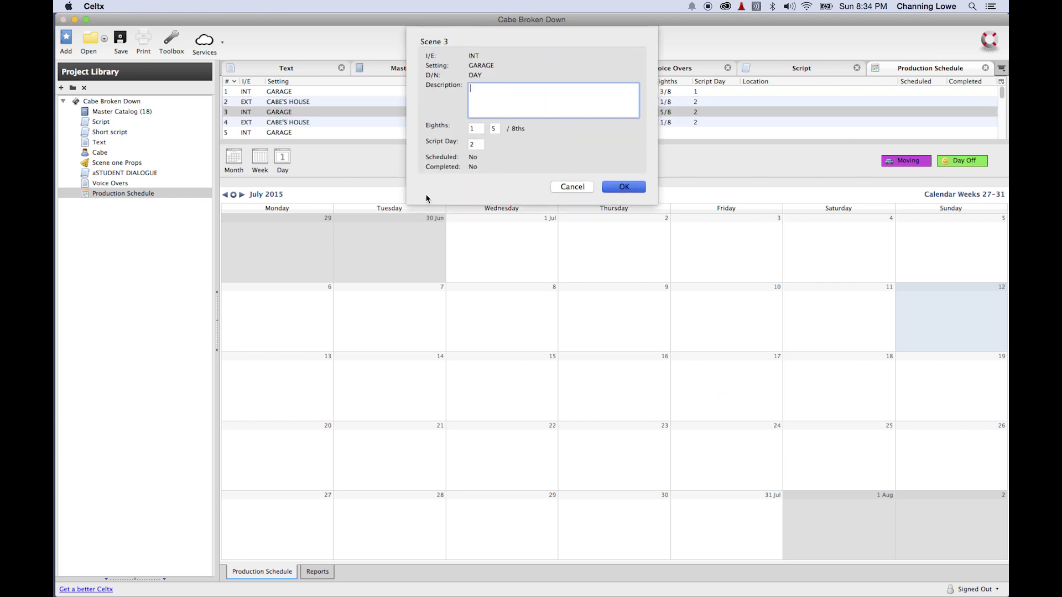
key(Escape)
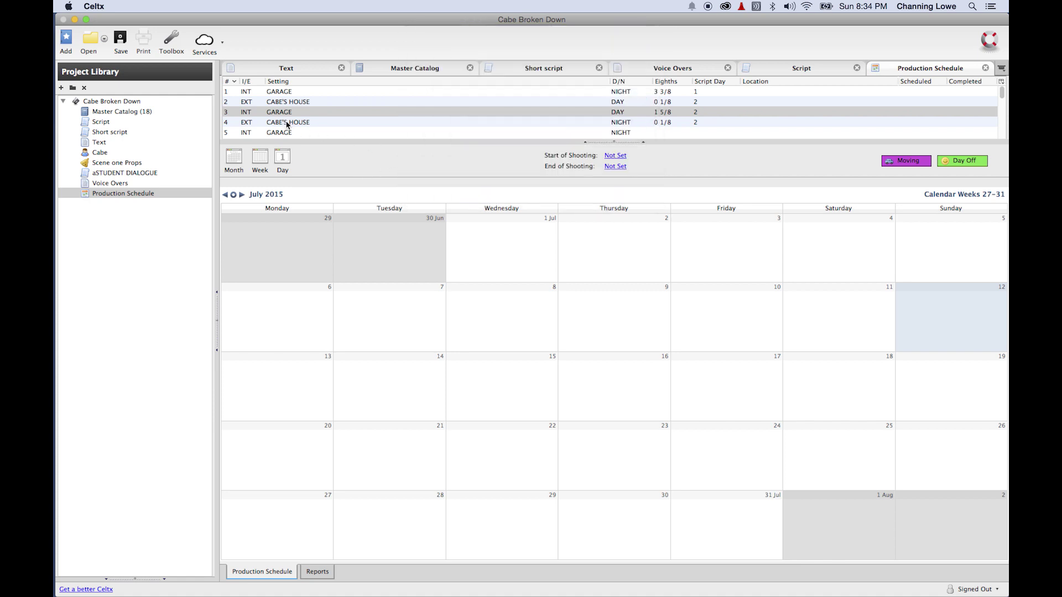
double_click(318, 123)
click(572, 187)
double_click(348, 132)
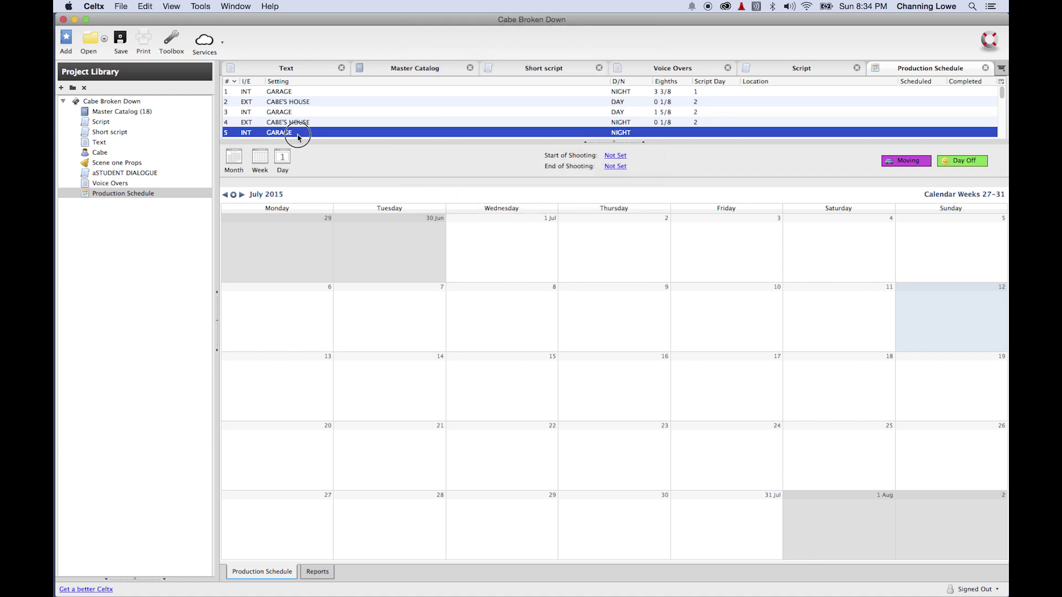
click(471, 146)
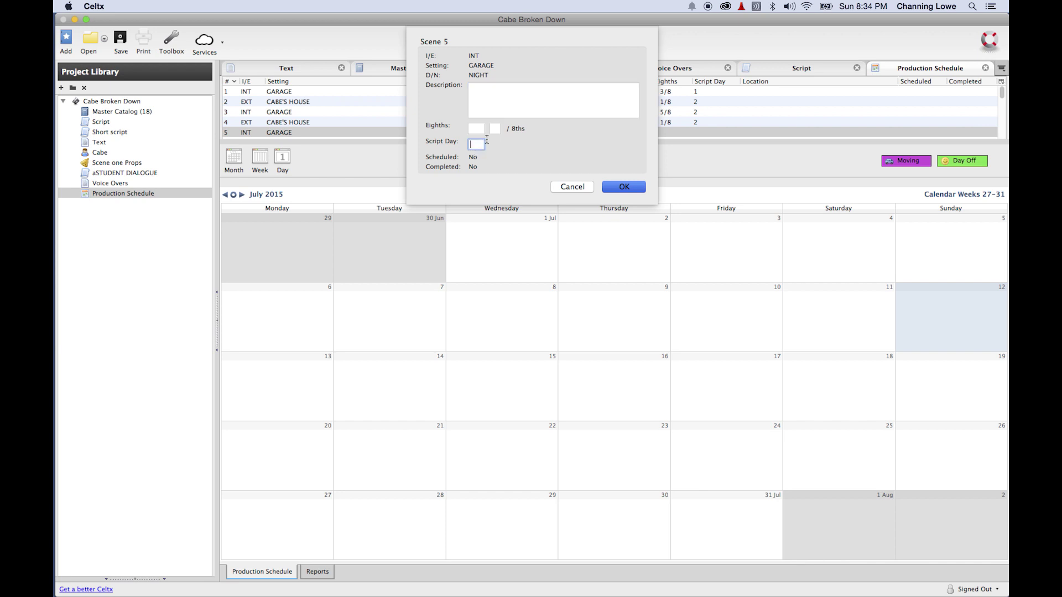
click(572, 186)
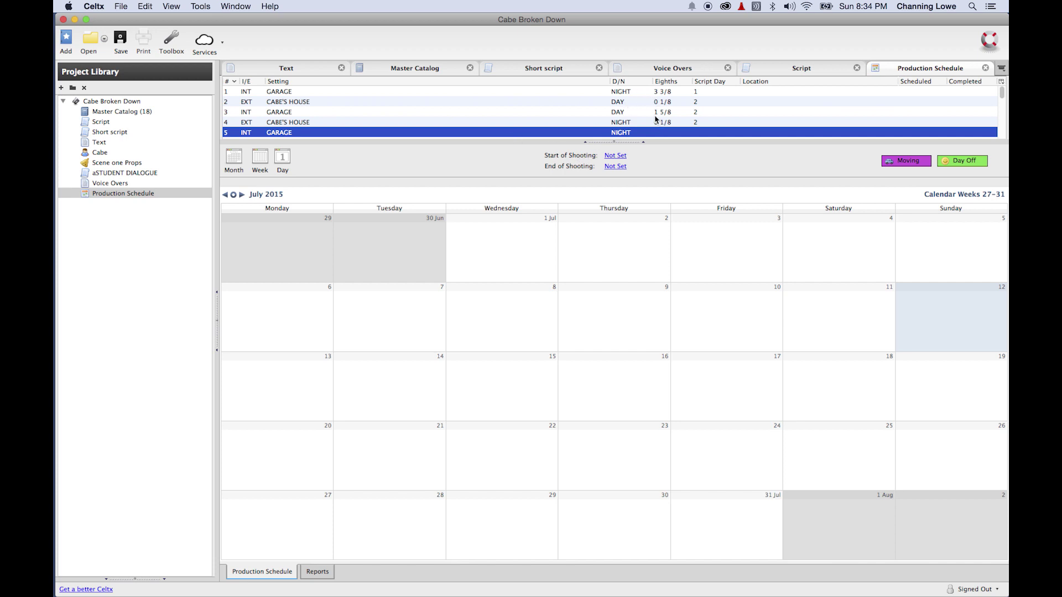
scroll(553, 116, down, 2)
scroll(498, 127, up, 2)
click(282, 92)
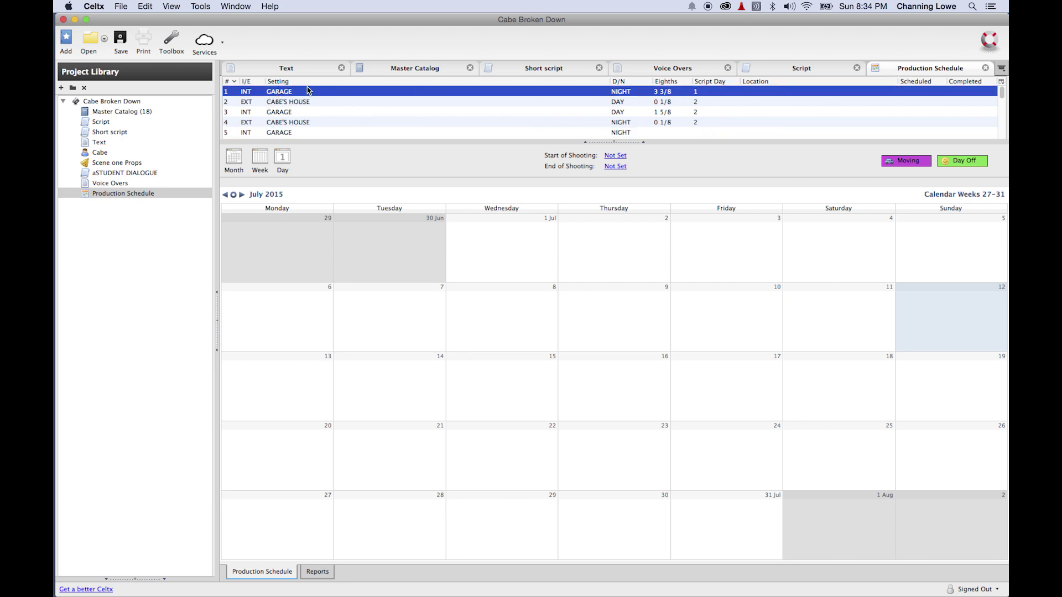
Drag scene 1, INT. GARAGE – NIGHT, onto Tuesday 21 July in the calendar
click(290, 92)
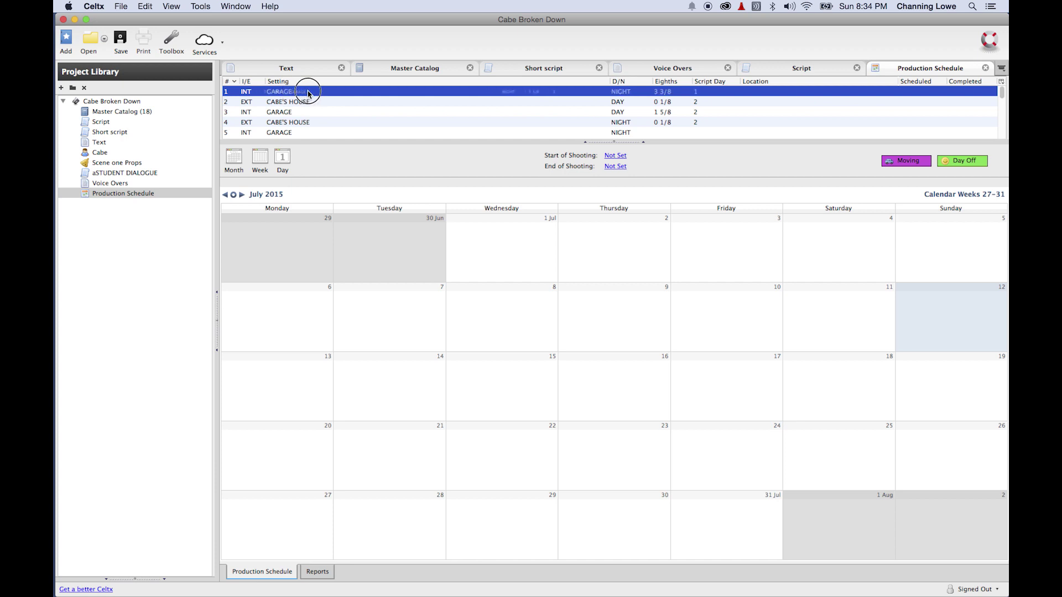
drag(282, 95, 426, 447)
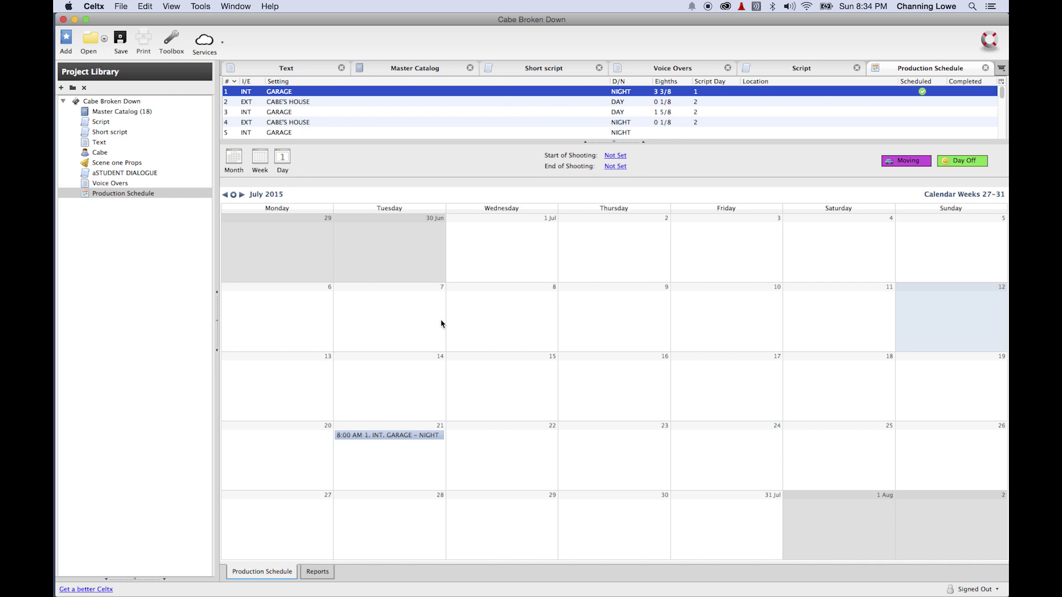
double_click(355, 437)
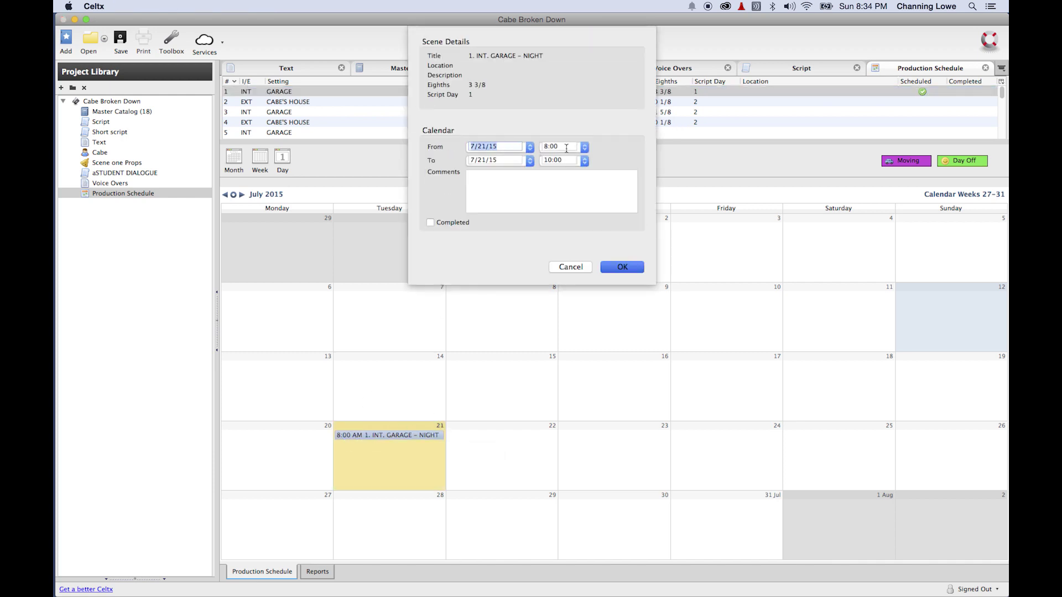
click(583, 148)
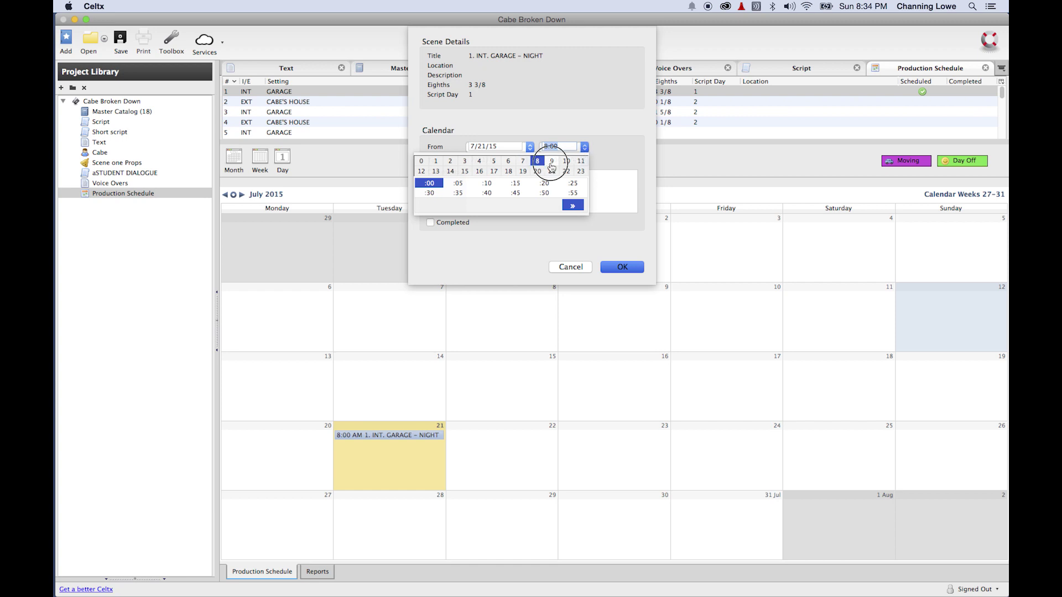
click(569, 267)
click(569, 267)
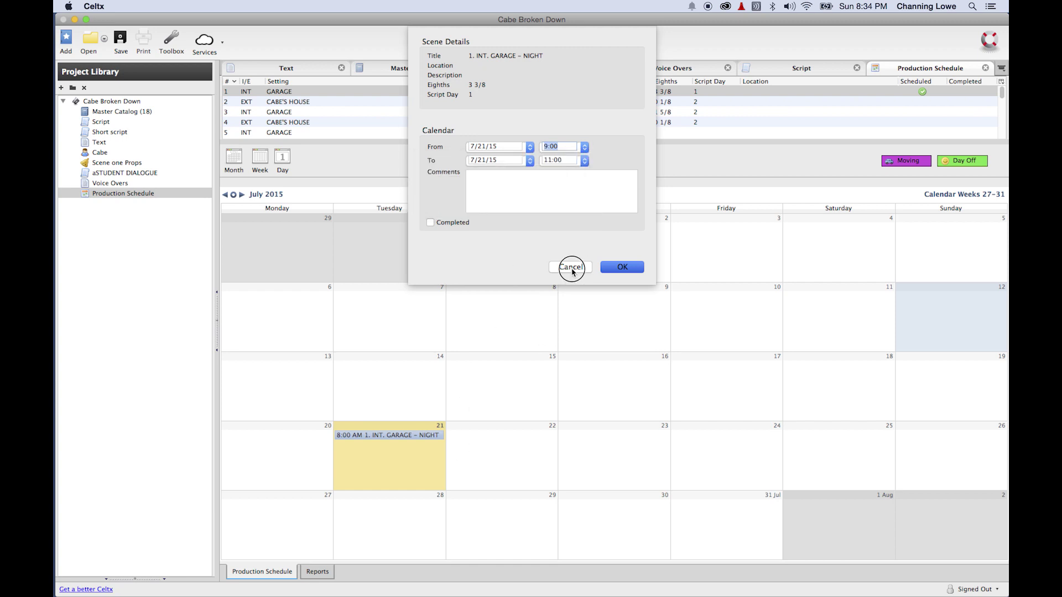
Set scene 1's scheduled time to 9:00 AM through 12:00 and confirm
double_click(376, 437)
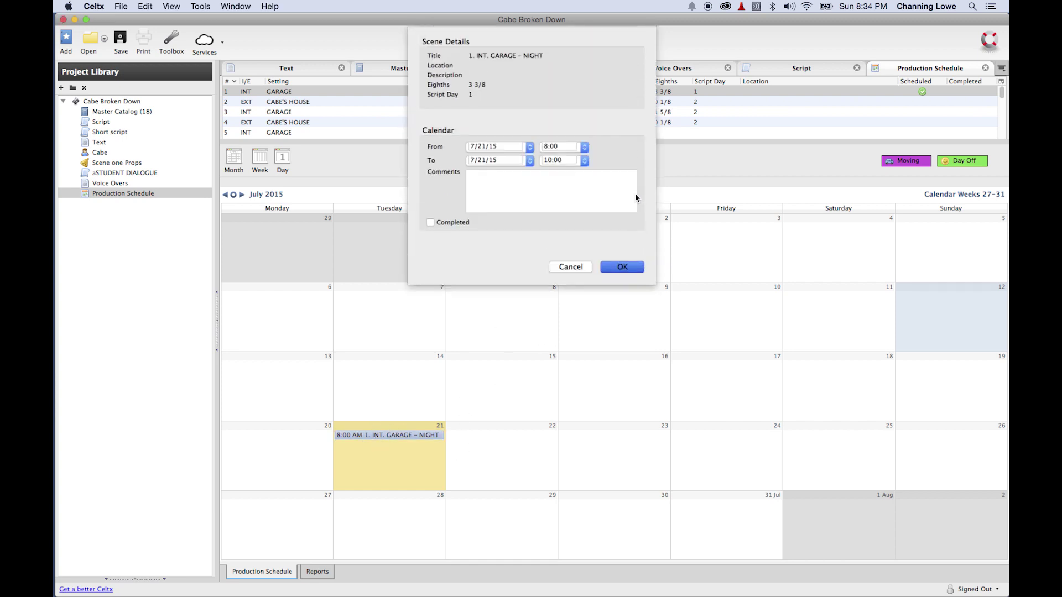
click(583, 147)
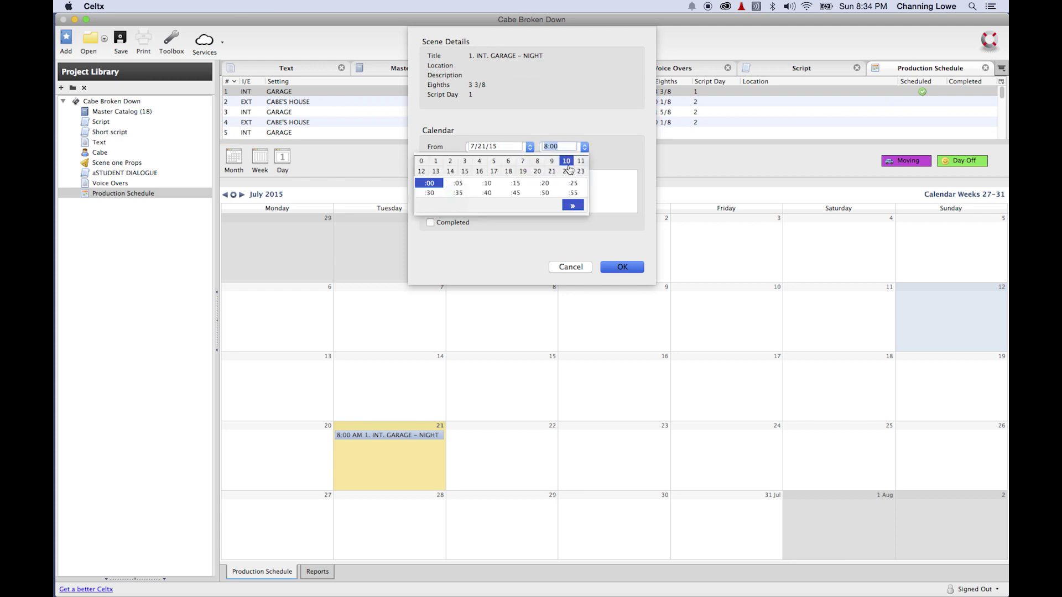
click(552, 161)
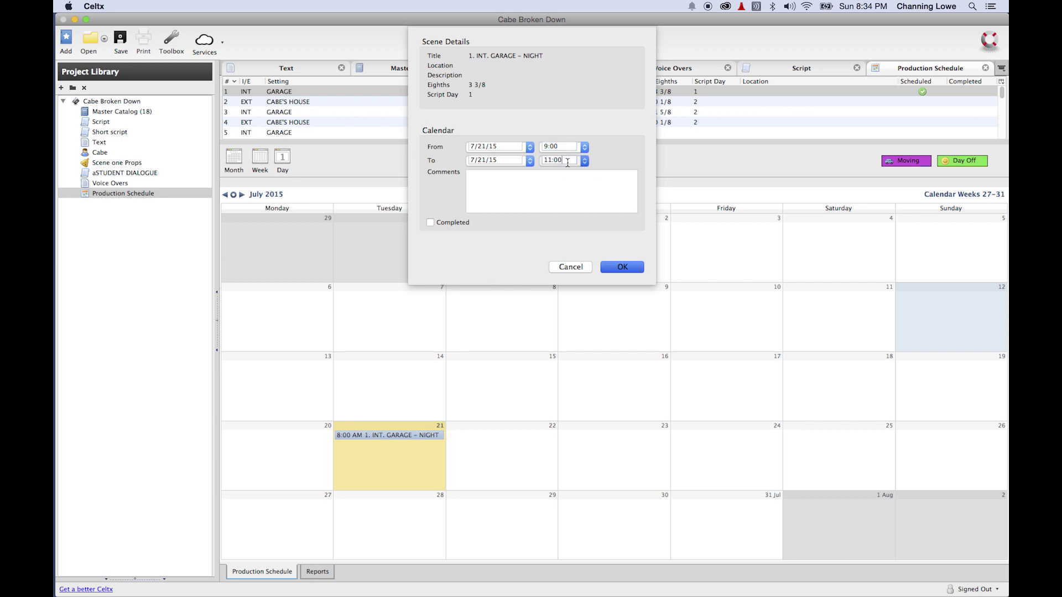
click(584, 160)
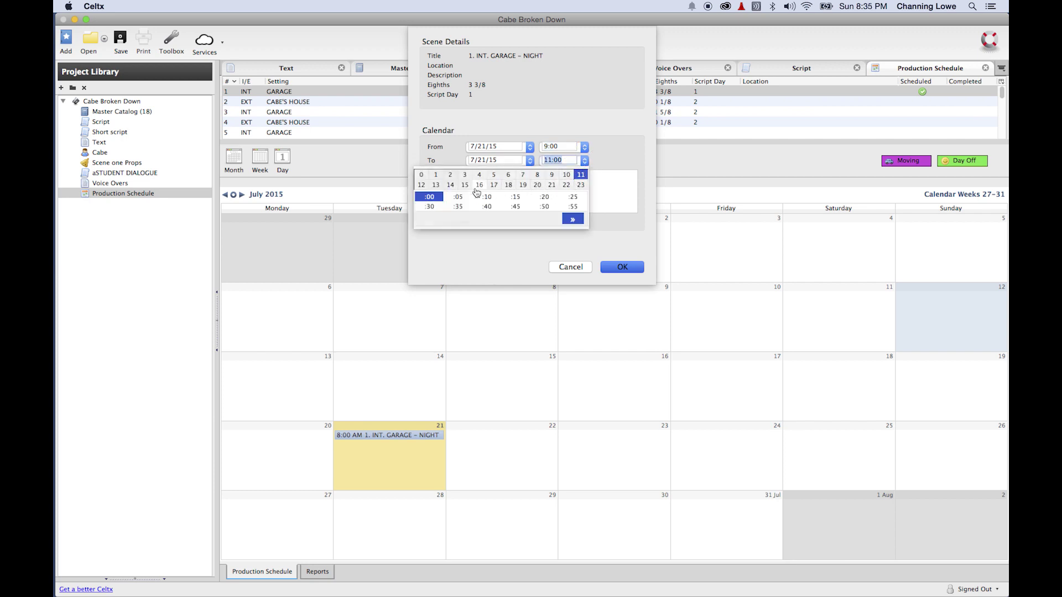
click(494, 186)
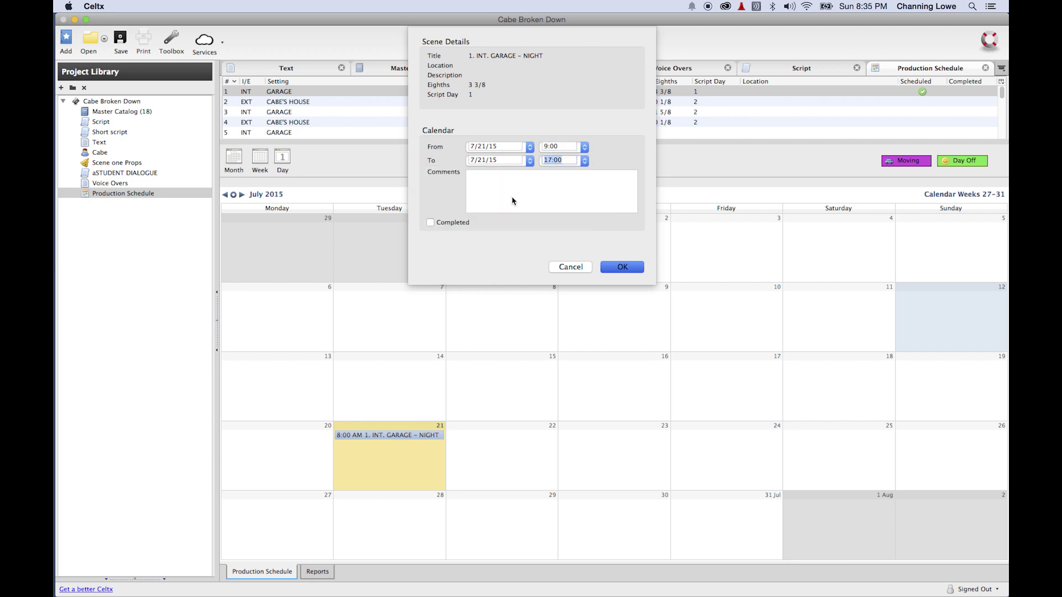
key(Return)
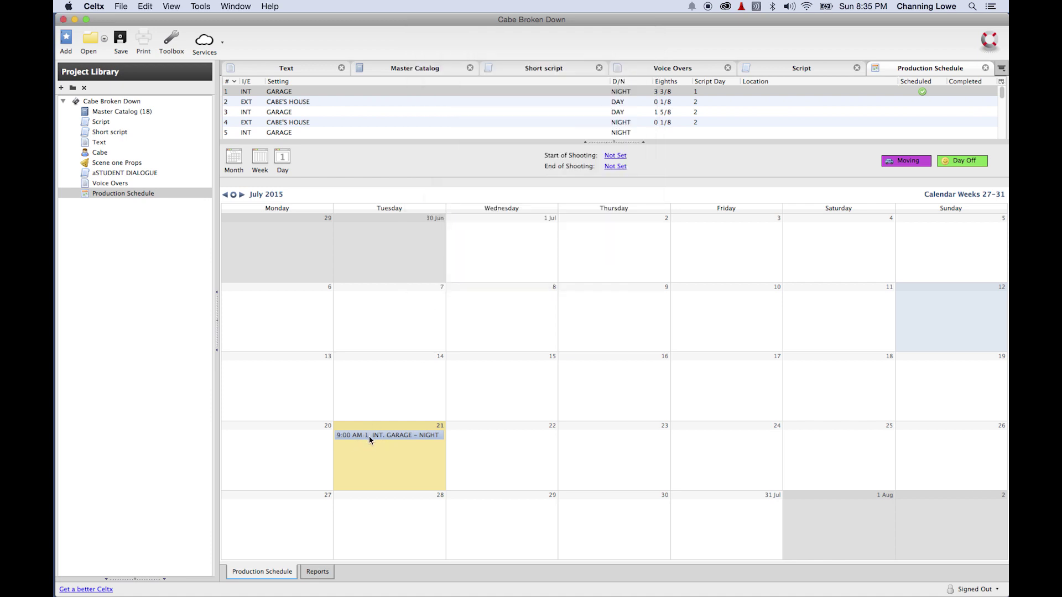
click(288, 103)
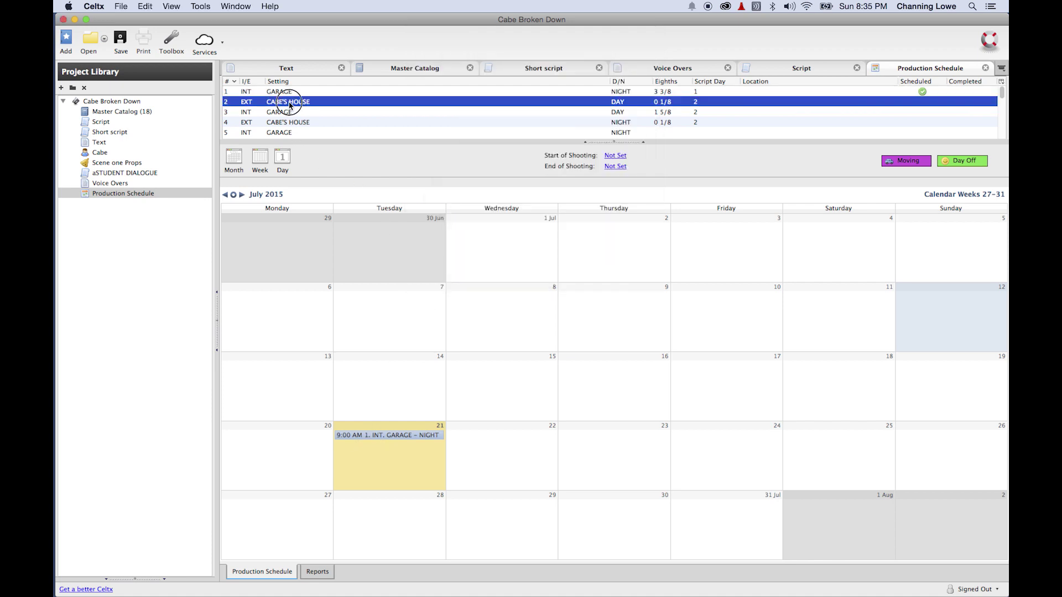
Schedule scene 3 on Wednesday 22 July and scenes 2 and 4 on Friday 24 July
click(278, 113)
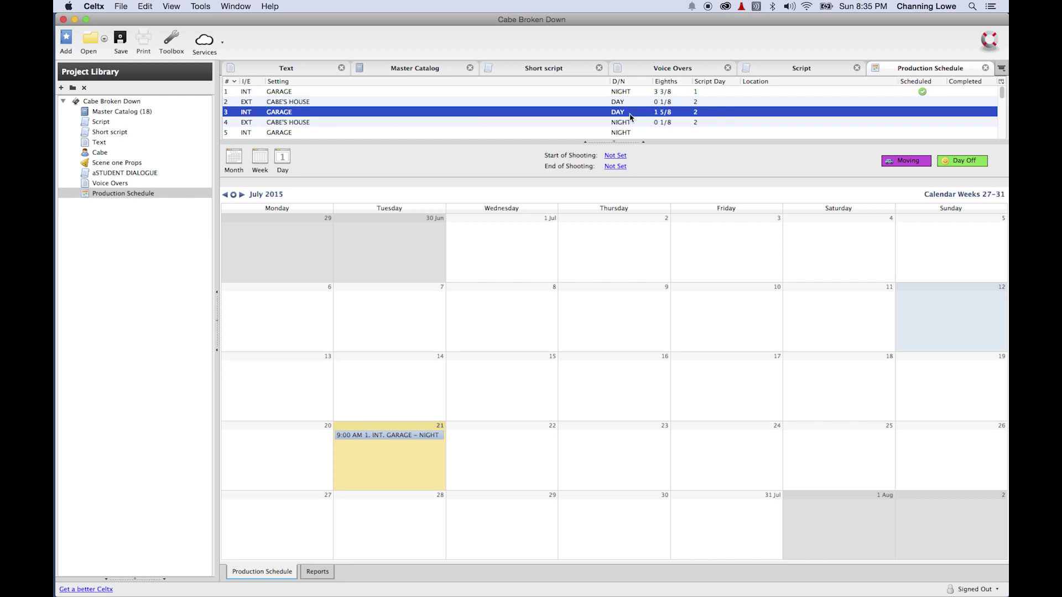
click(329, 144)
drag(329, 144, 495, 449)
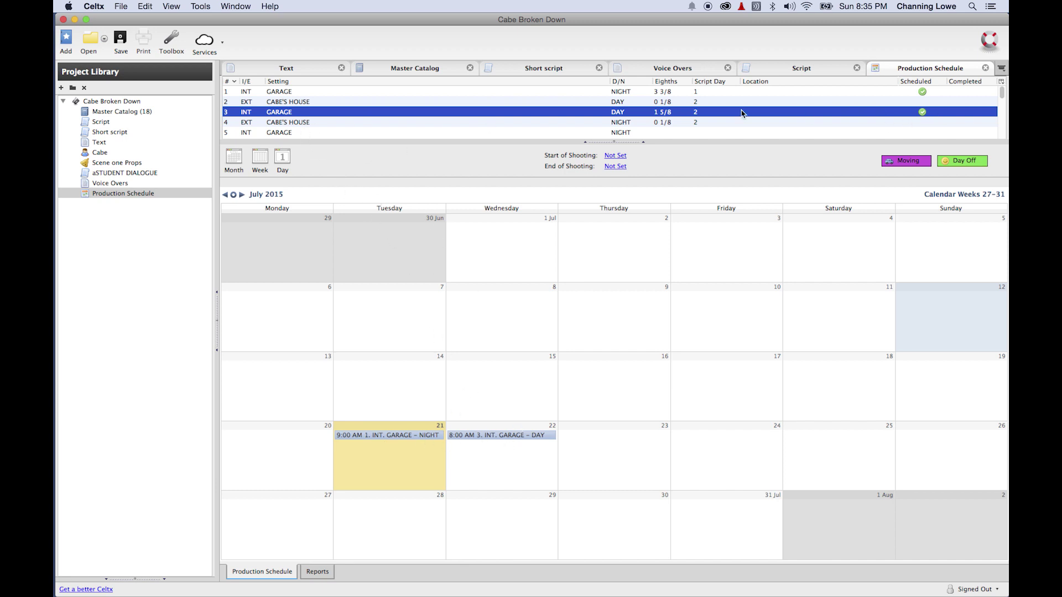
click(296, 122)
click(299, 102)
click(301, 123)
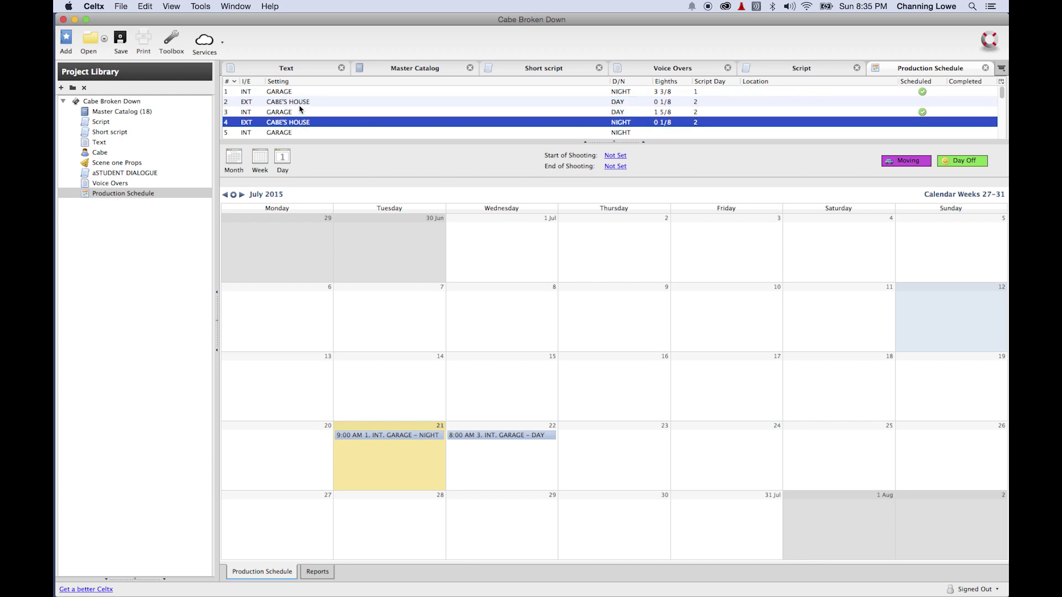
drag(297, 104, 713, 445)
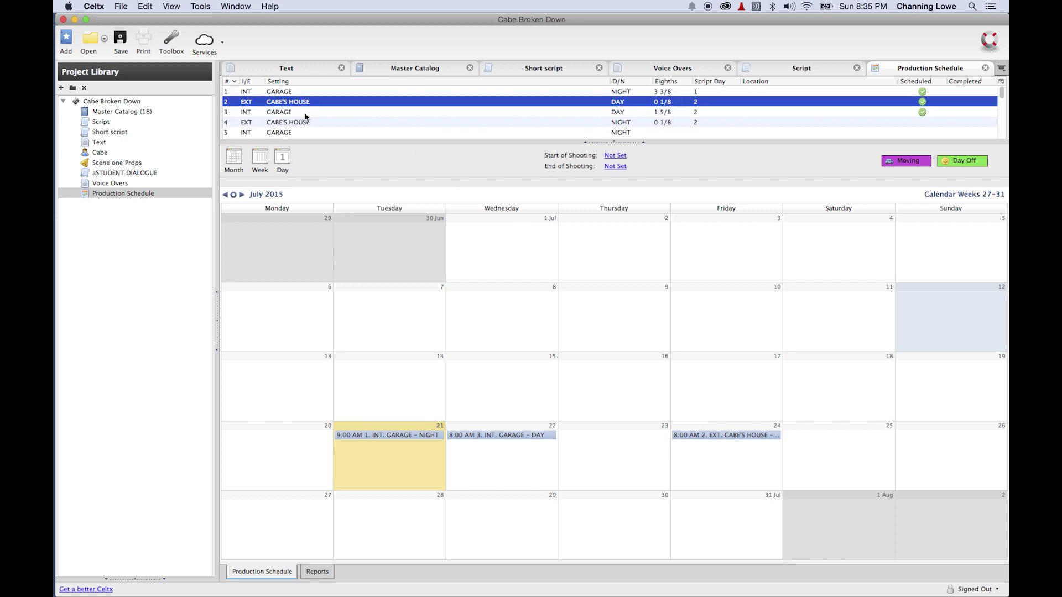
click(296, 123)
drag(296, 122, 735, 465)
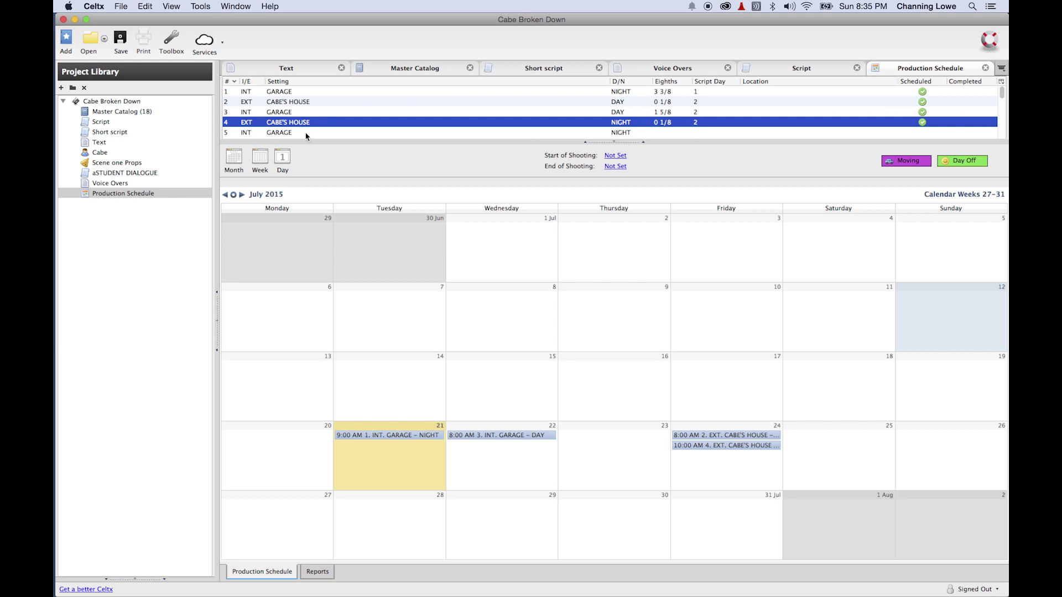
Schedule scene 5, INT GARAGE, on Wednesday 22 July and check Wednesday's scene details
click(279, 133)
drag(277, 133, 490, 455)
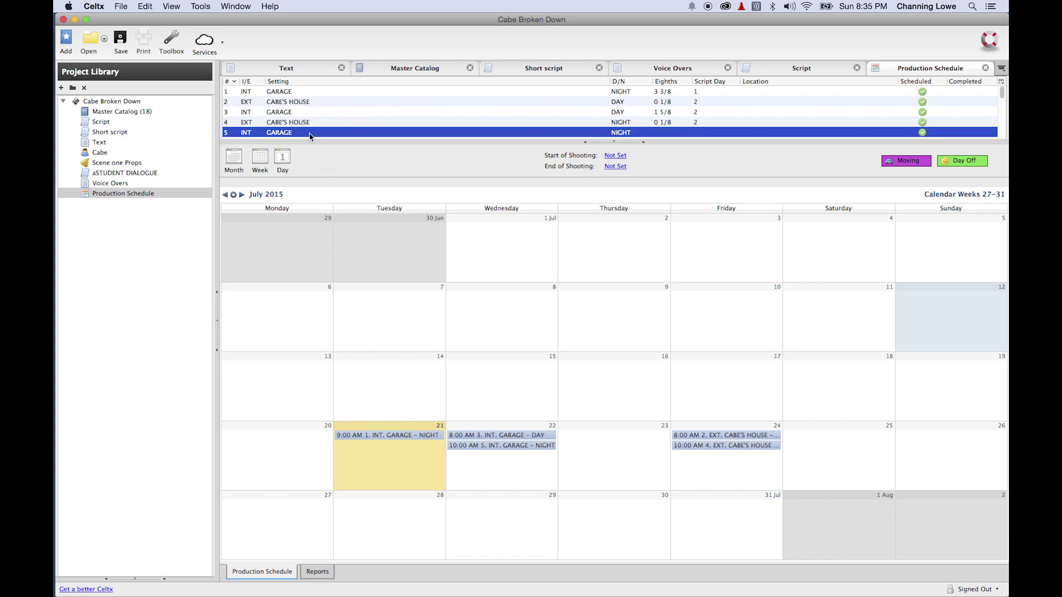
scroll(879, 113, down, 2)
scroll(912, 111, up, 1)
double_click(495, 436)
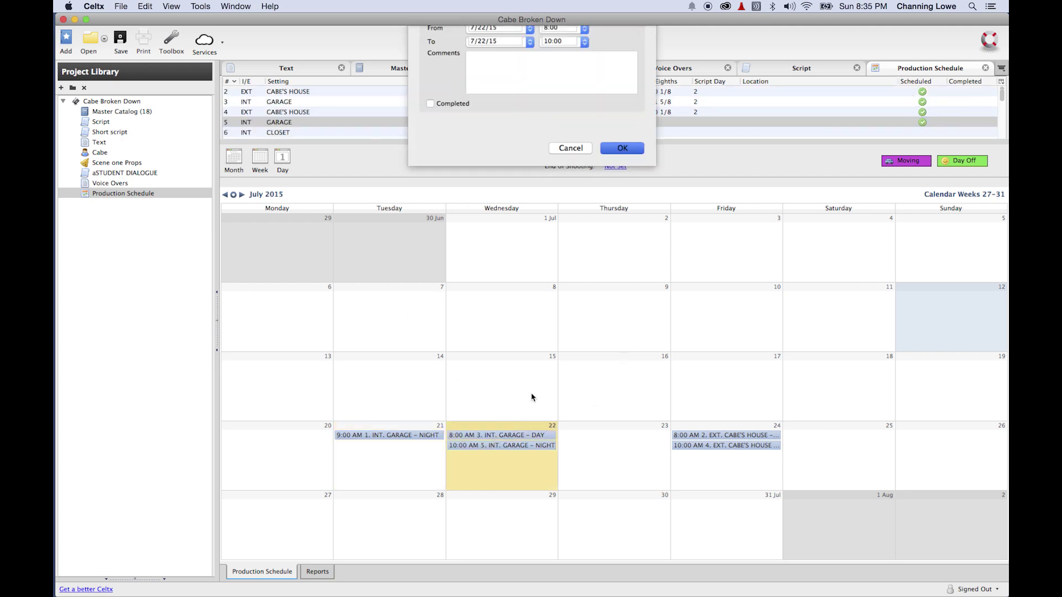
click(570, 267)
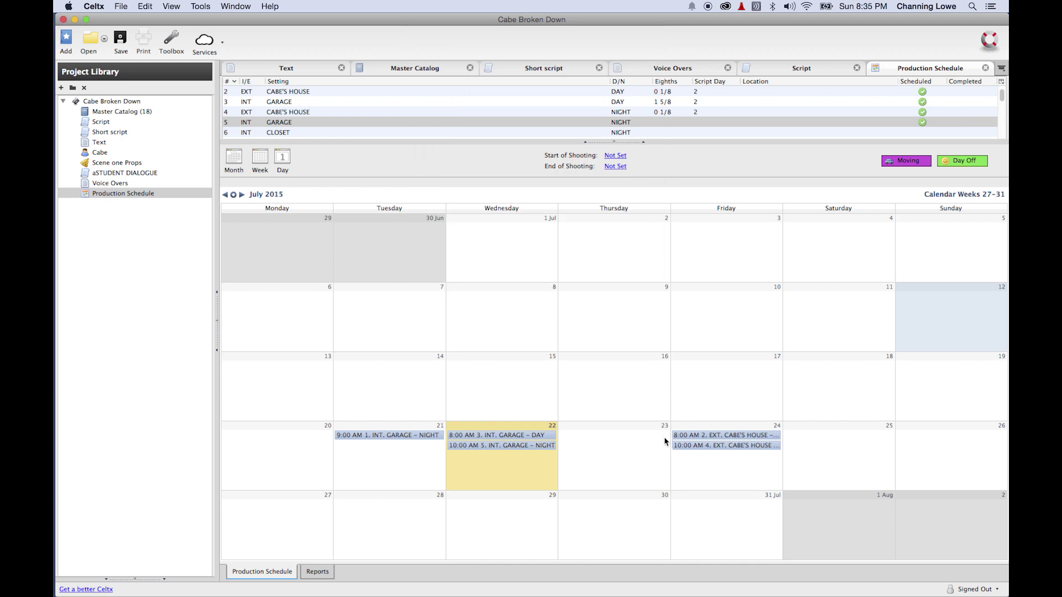
click(286, 132)
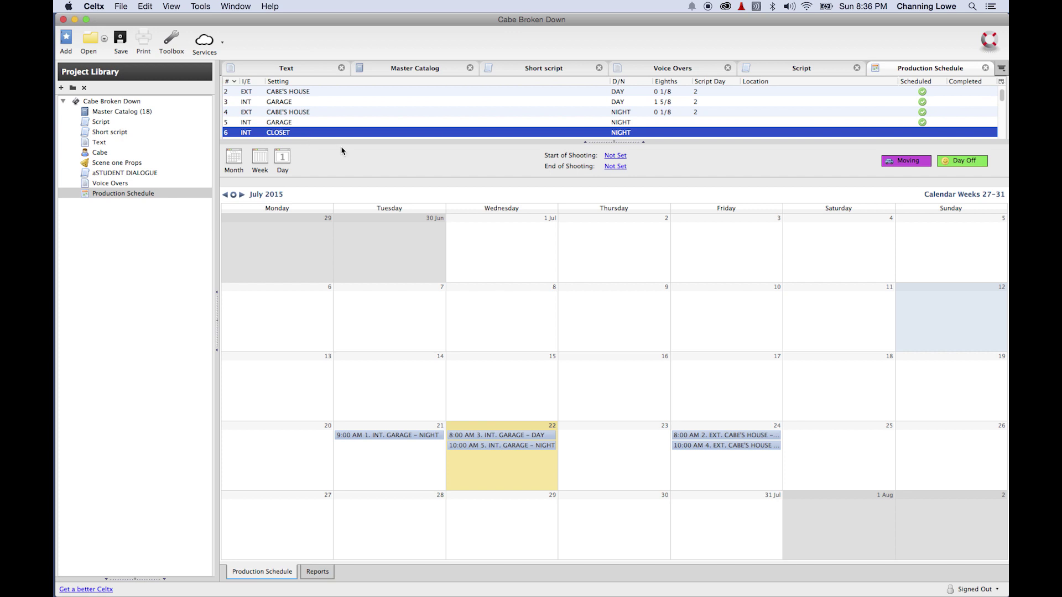
Switch from Celtx to Microsoft Word with Cmd+Tab to reach Call sheet.doc
key(super+Tab)
key(super+Tab)
key(super+Tab)
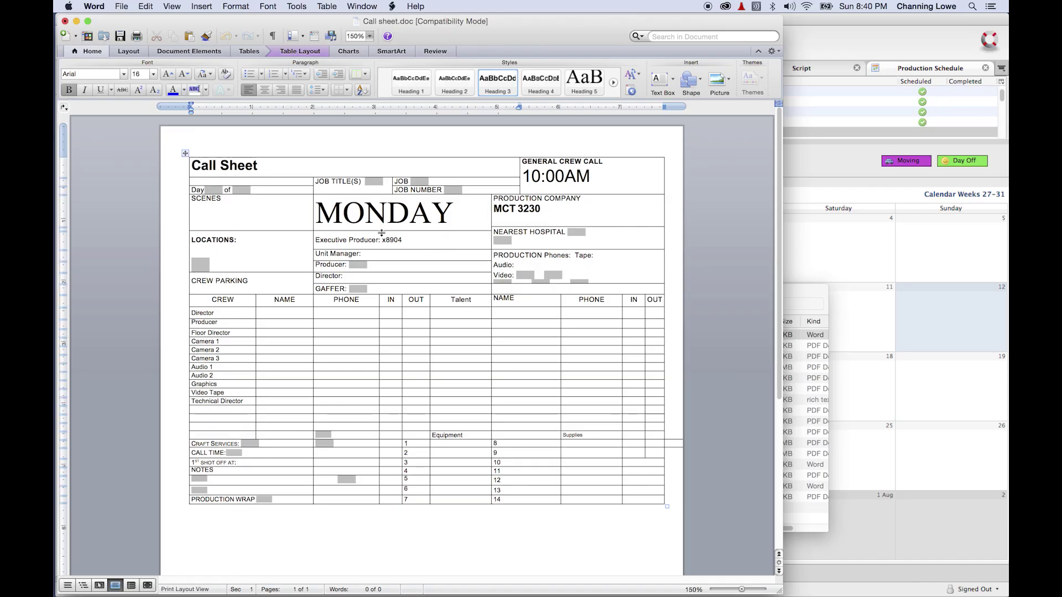
List scene 1 under SCENES and change the General Crew Call hour from 10 to 9
key(Down)
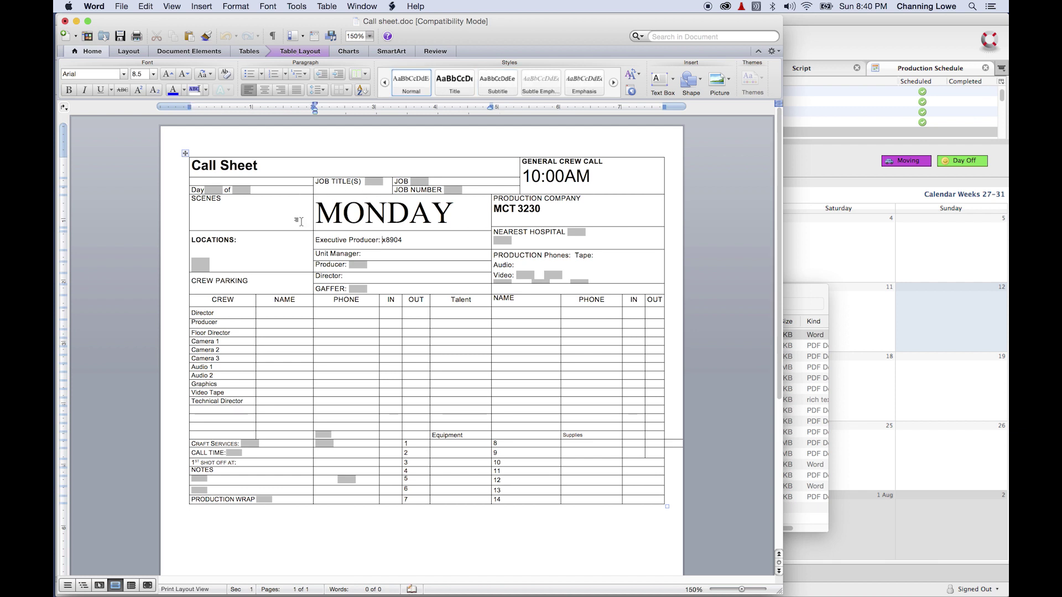
click(219, 215)
double_click(520, 175)
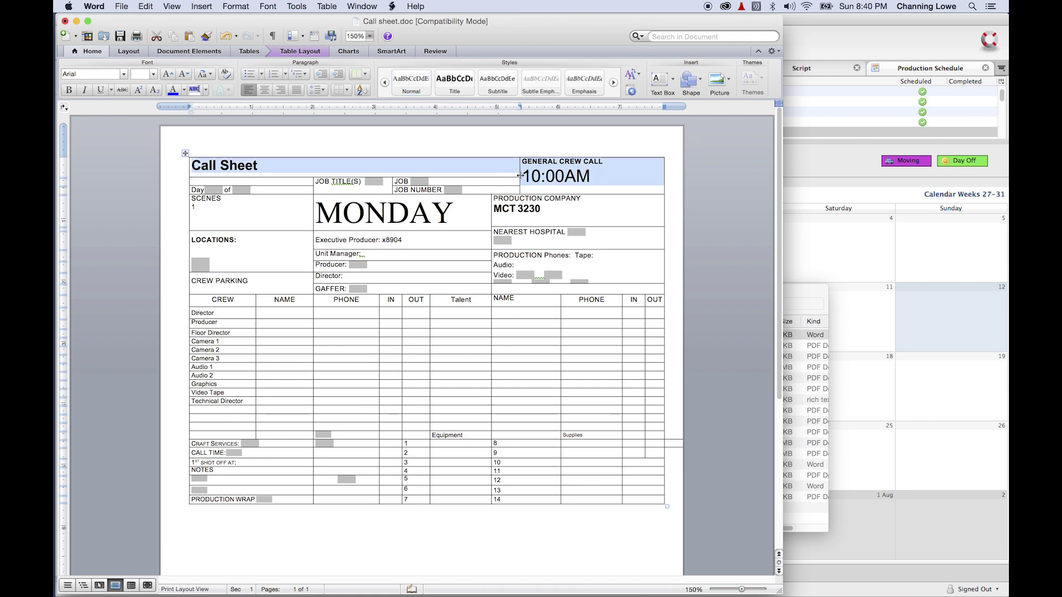
drag(523, 176, 541, 175)
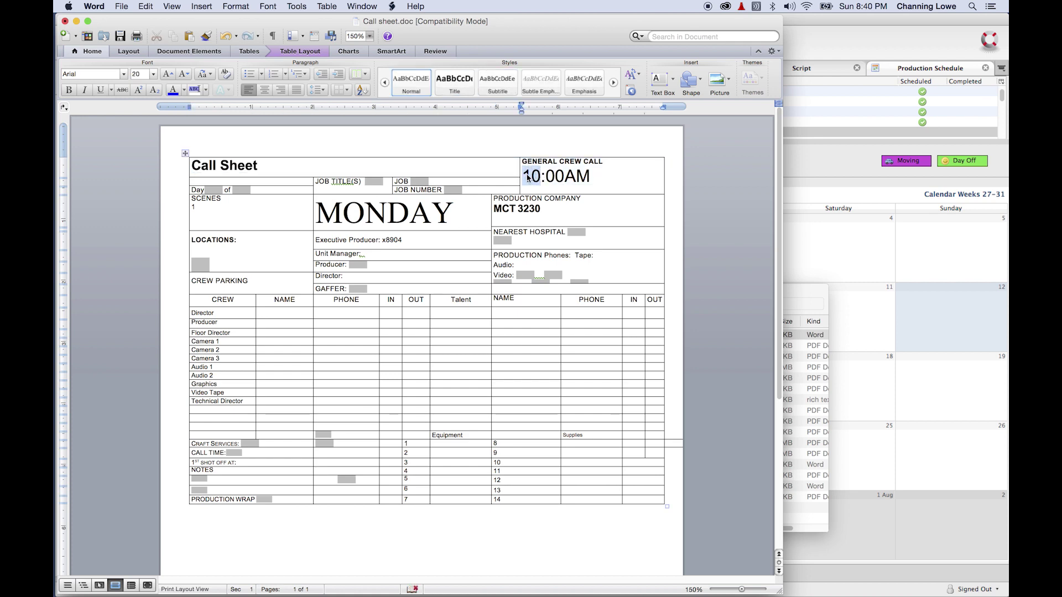
text(9)
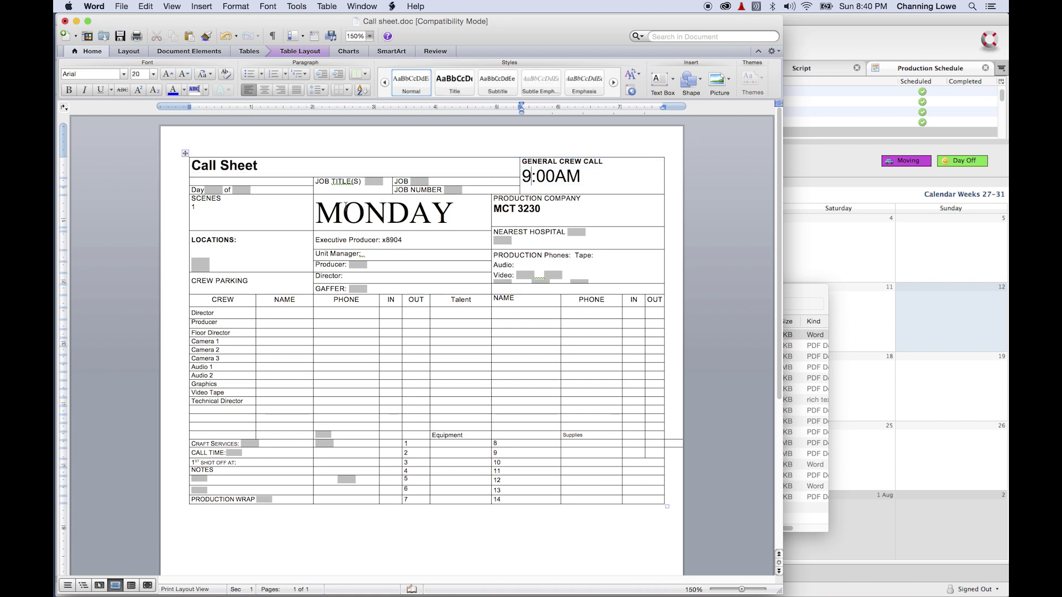
Check the new 9:00AM call time and the scene number, ending in the Director's NAME cell
double_click(323, 203)
drag(526, 172, 576, 182)
click(245, 211)
double_click(196, 207)
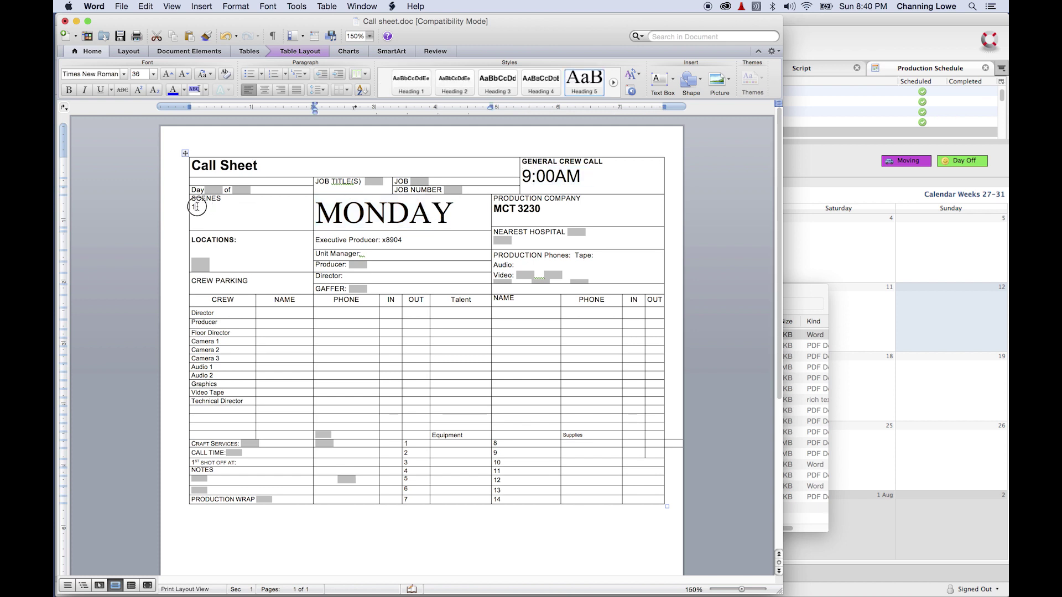
click(264, 331)
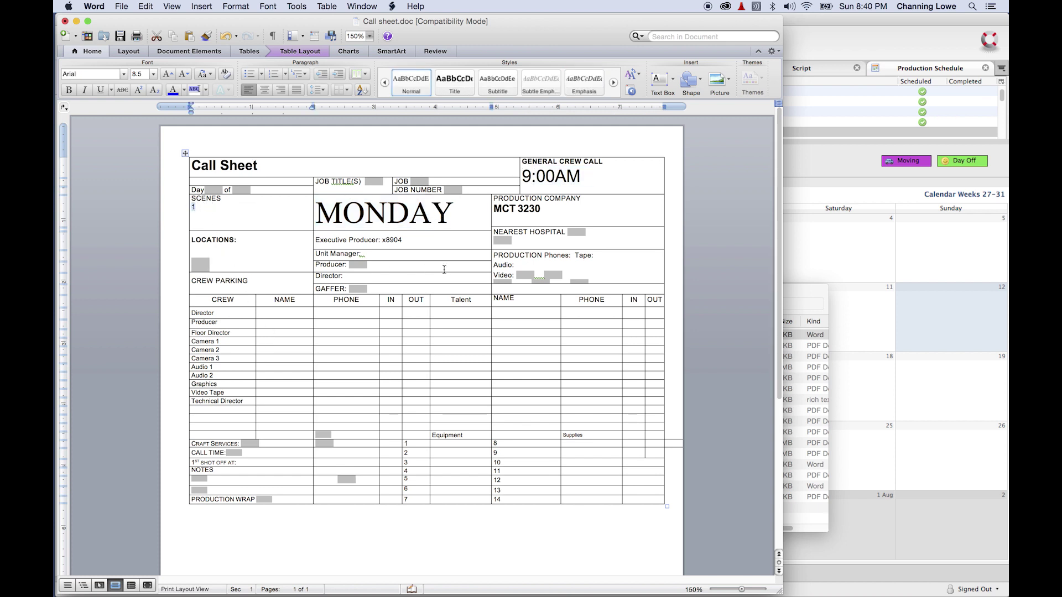
click(282, 314)
click(270, 315)
Give the Director row an IN time of 8am and an OUT time of 3pm
click(390, 313)
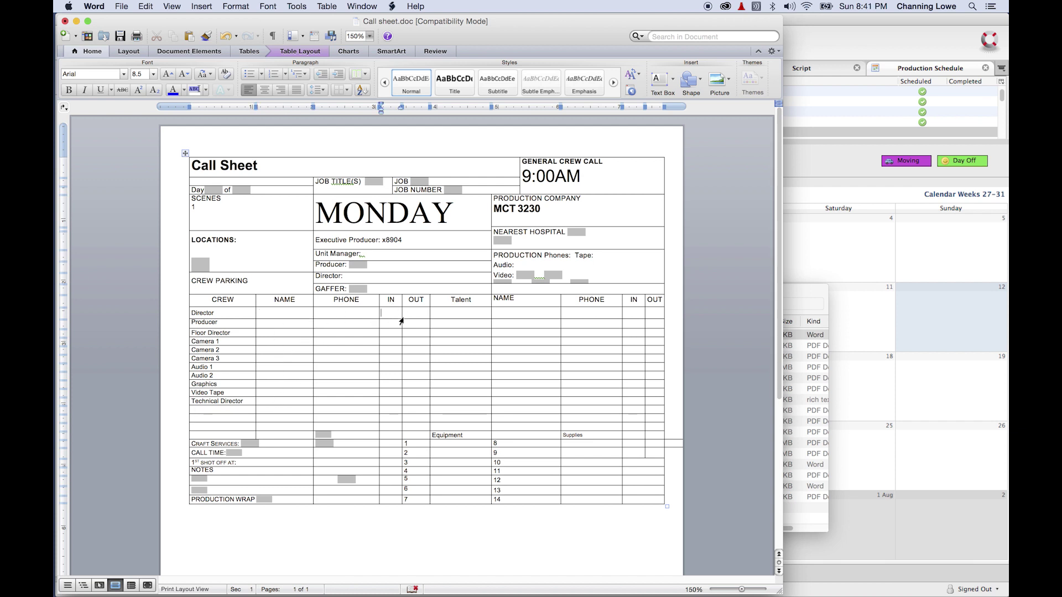
click(407, 313)
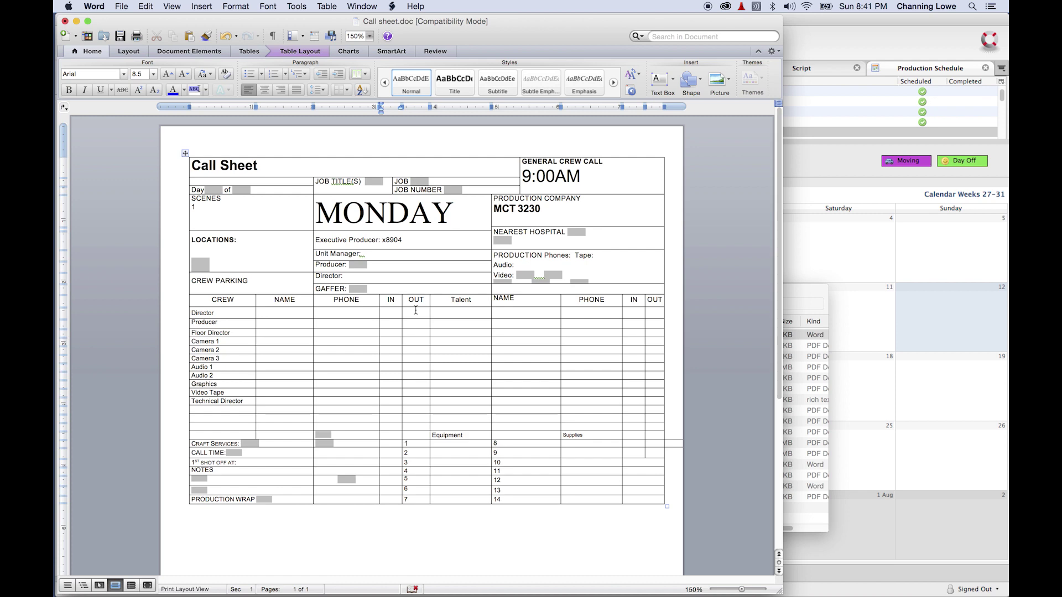
click(387, 314)
text(8am)
click(415, 315)
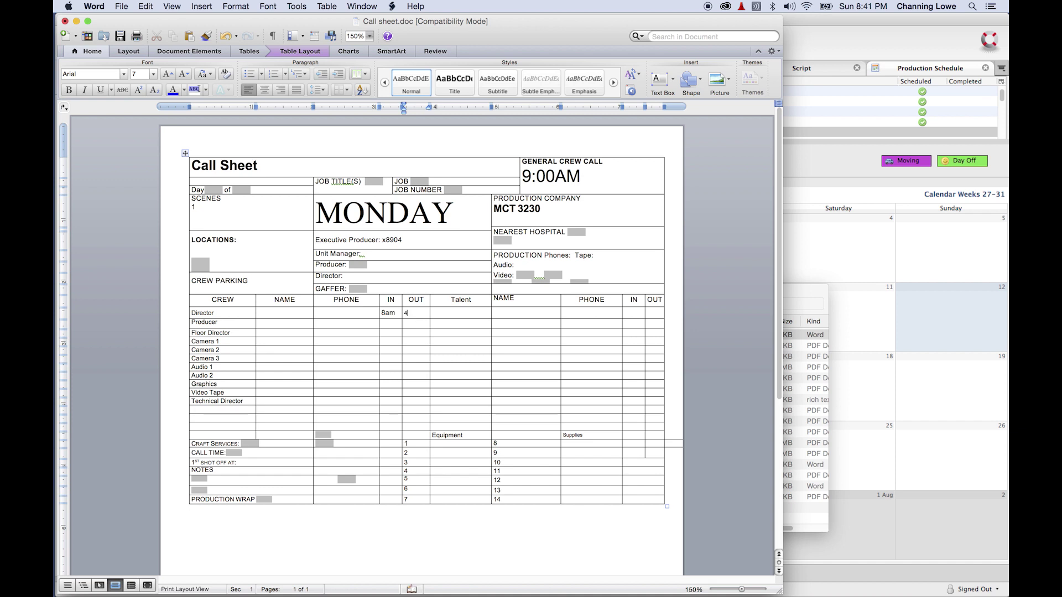
text(4)
key(BackSpace)
text(3pm)
Enter the talent's full name and their NAME entry in the Director row's talent cells
click(471, 316)
text(Fered)
text(Johnson)
click(493, 313)
text(TED)
key(Tab)
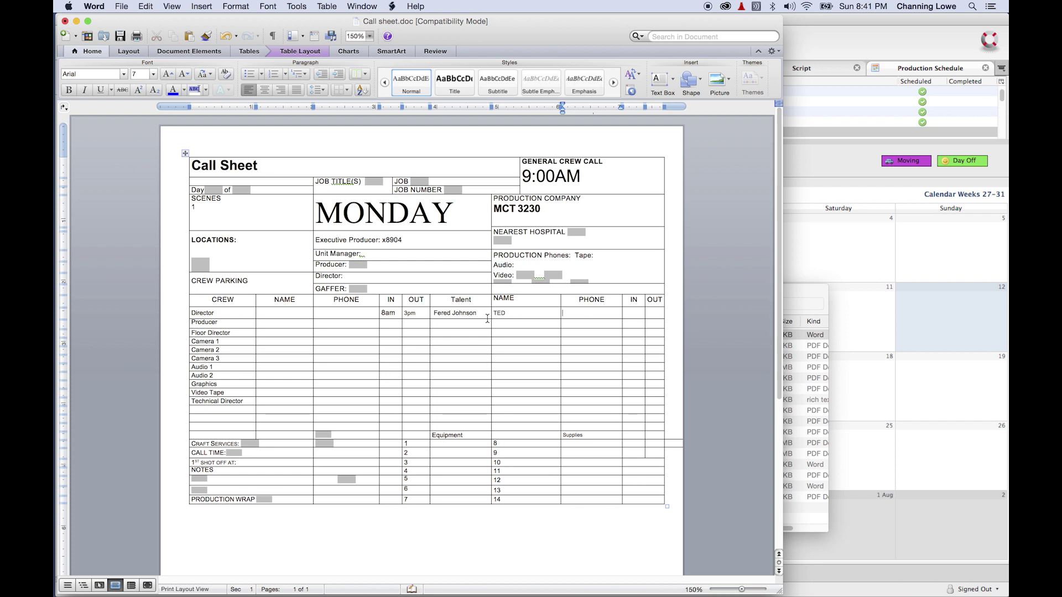
click(631, 316)
key(Tab)
click(630, 313)
List Sound Stage as the shooting location under LOCATIONS
click(220, 250)
text(Sound Stage)
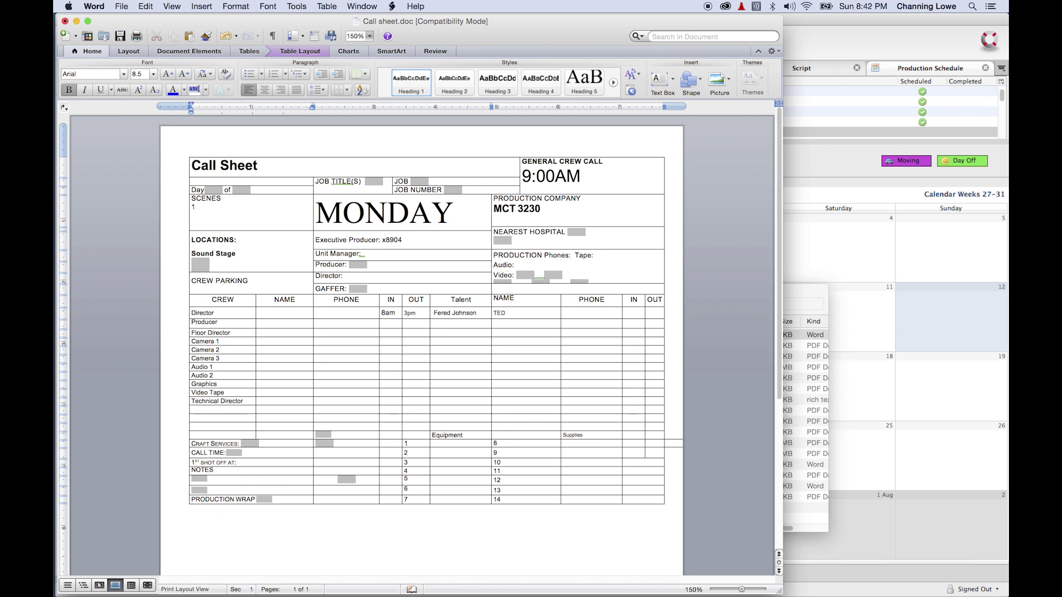
triple_click(198, 254)
click(227, 254)
click(565, 176)
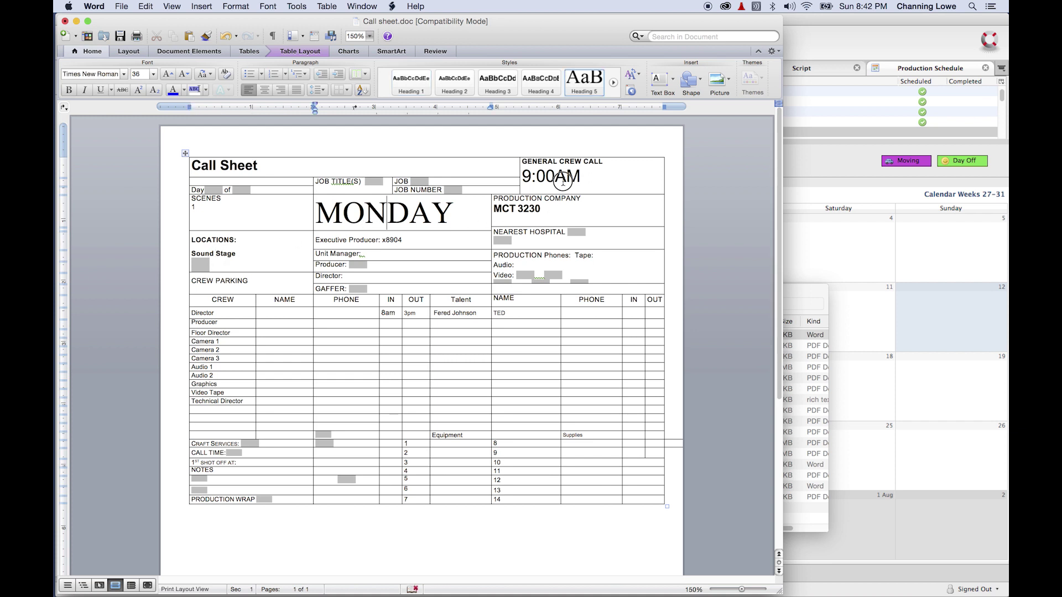
click(391, 326)
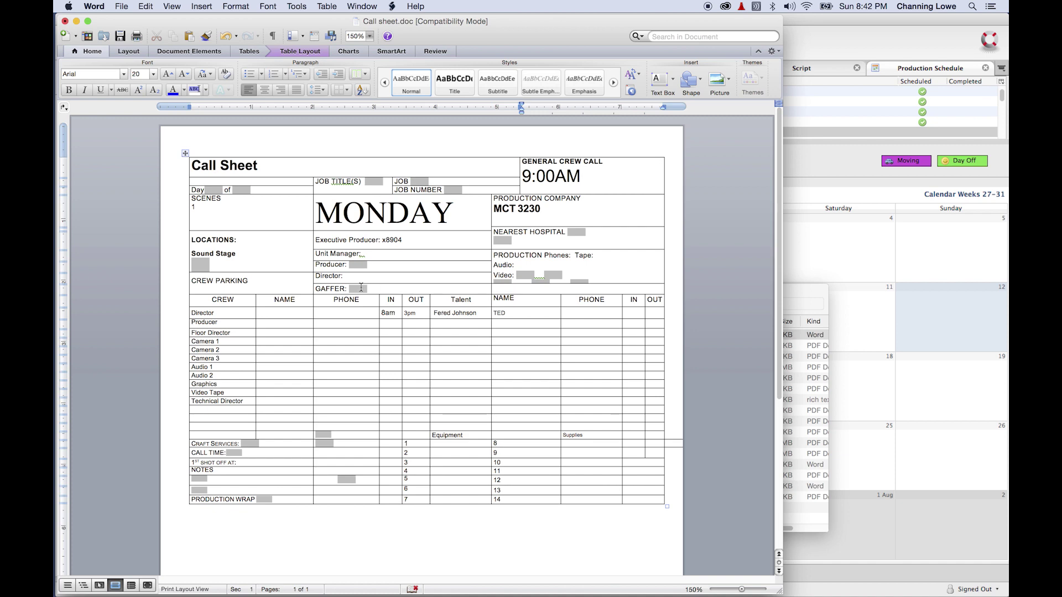